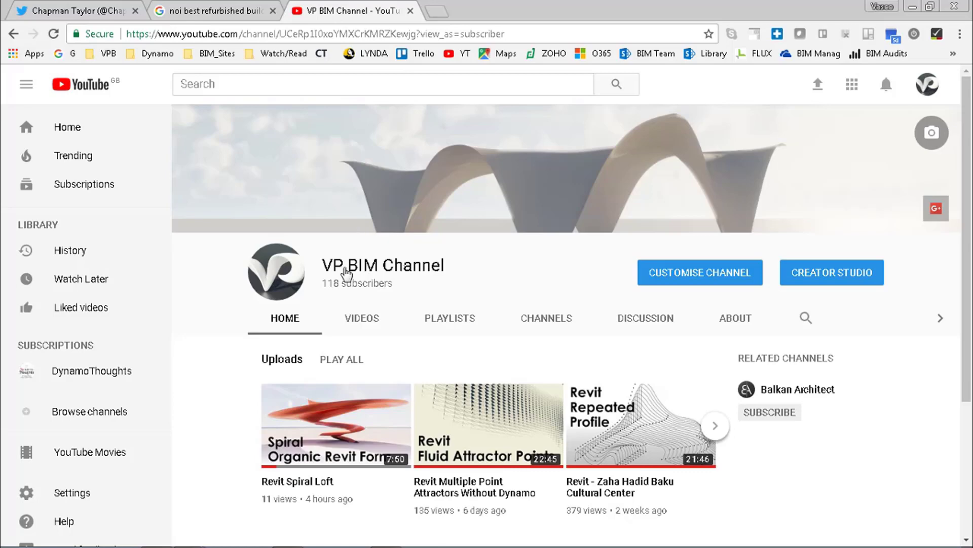
Review the NOI Techpark post and its façade reference photo, and switch to the Revit project.
scroll(474, 284, down, 3)
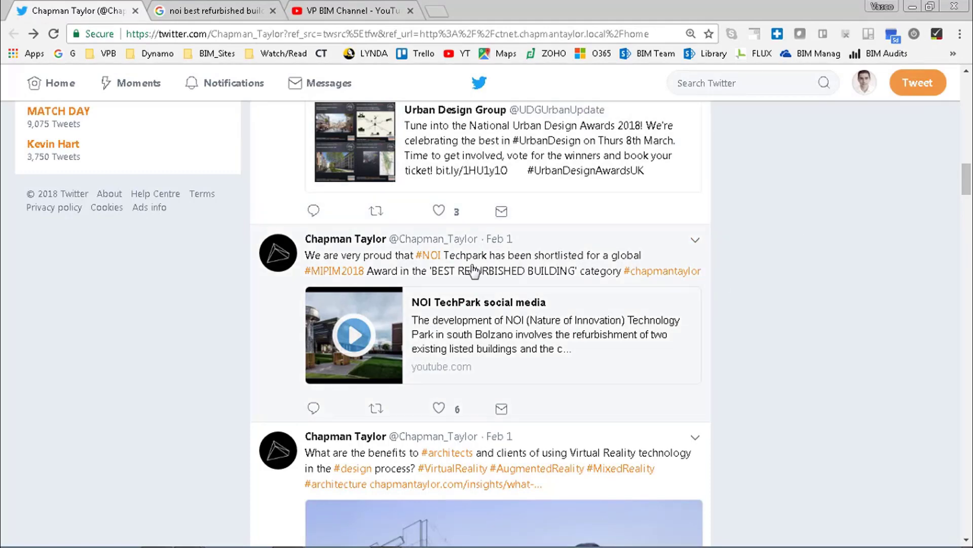
key(ctrl+Tab)
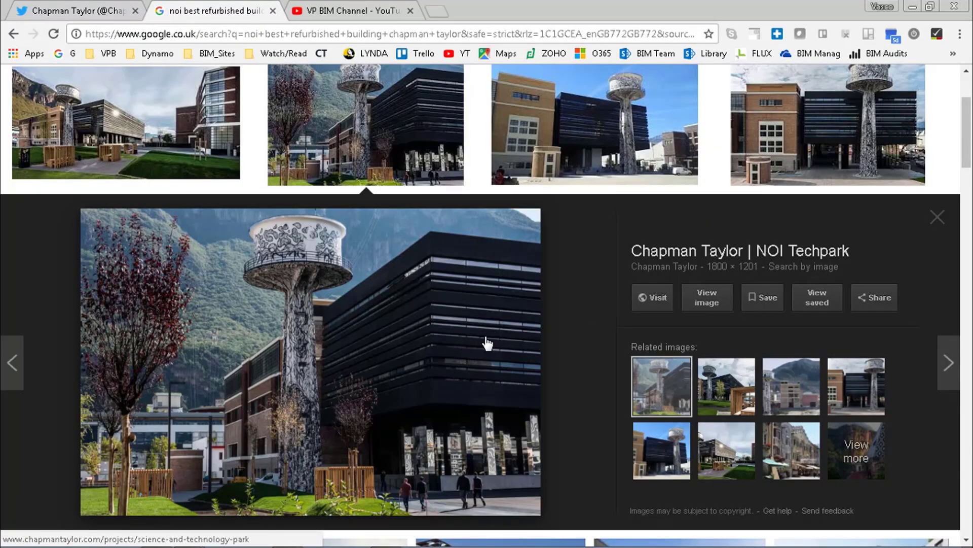
mouse_move(250, 543)
click(287, 537)
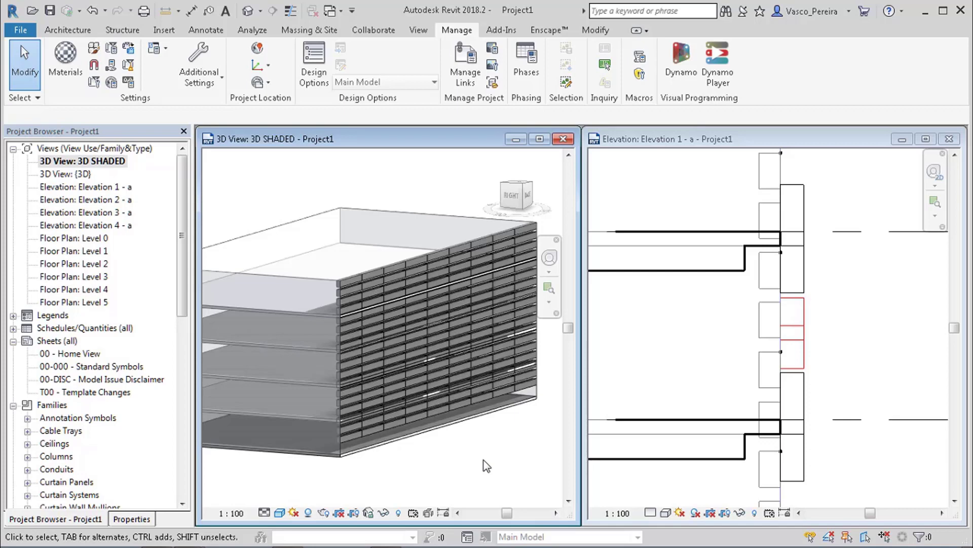
Examine the building's horizontal façade panels and their paired panel modules closely in the shaded 3D view.
shift+middle_drag(367, 466, 409, 473)
scroll(344, 243, up, 2)
middle_drag(347, 245, 355, 234)
middle_drag(311, 207, 316, 192)
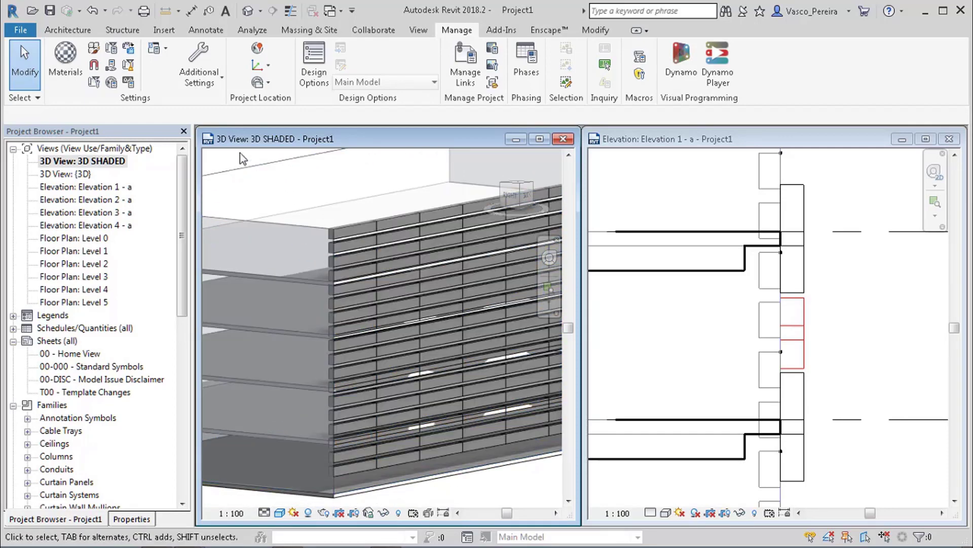
scroll(388, 344, up, 4)
middle_drag(388, 344, 366, 321)
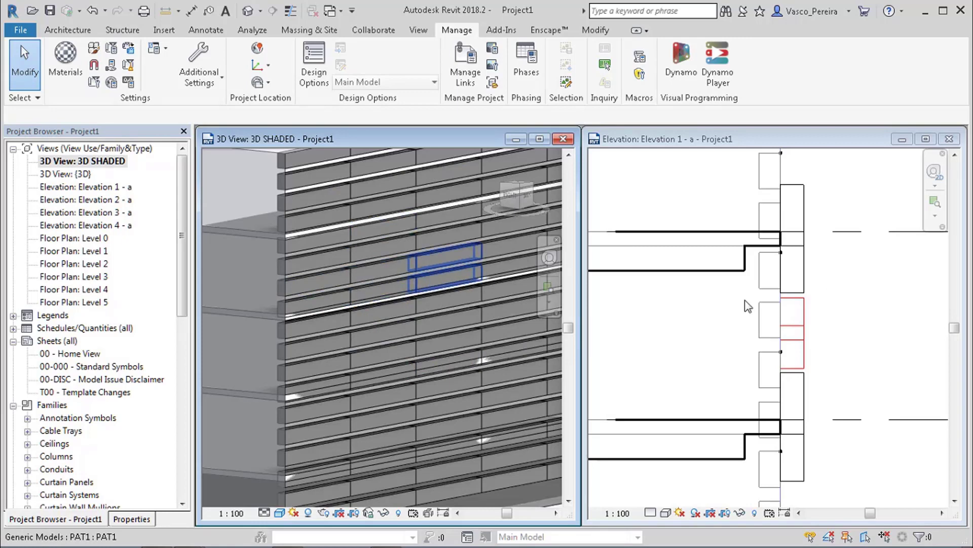
Reset the temporary hide in the Elevation 1 - a view.
click(869, 353)
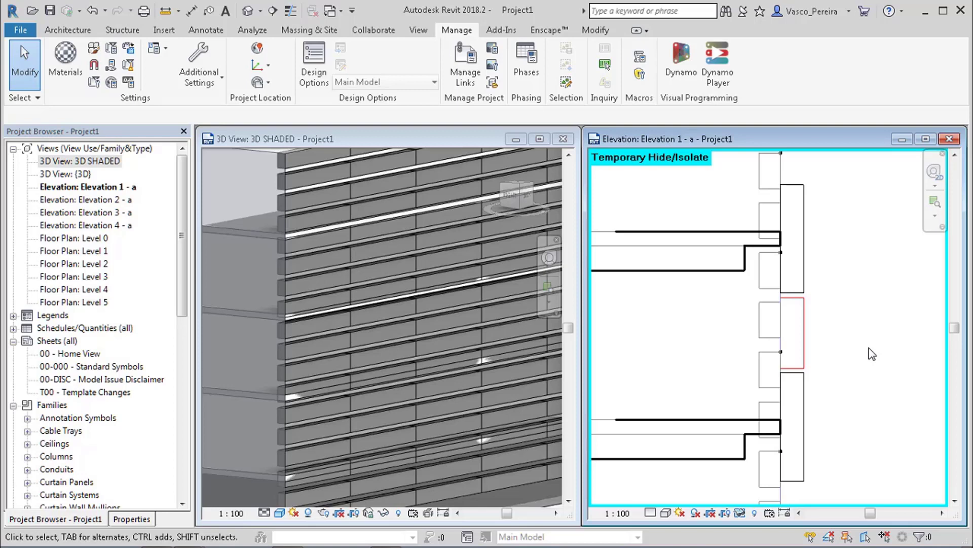
key(h)
key(r)
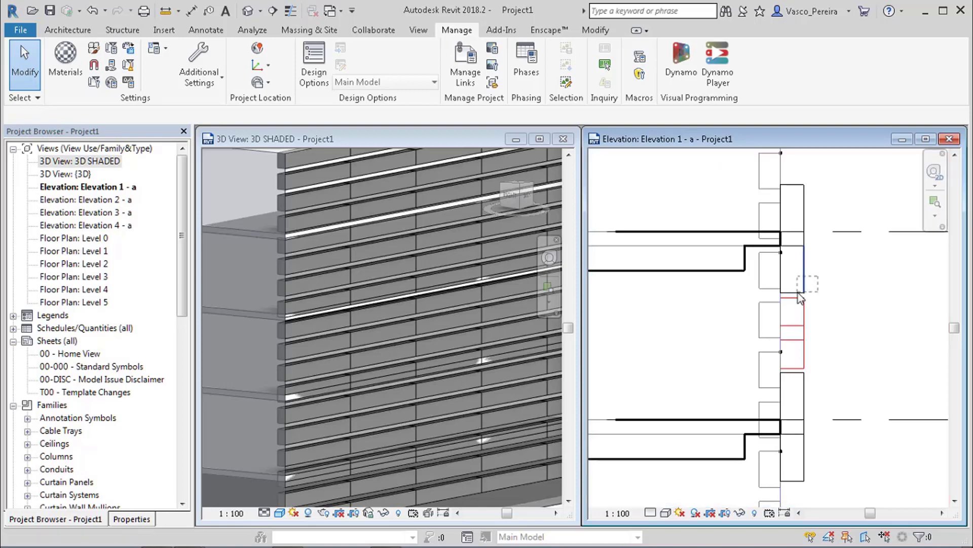
Change the outlines of the upper and lower black rectangles at the slab edges to the DASH line style.
click(803, 254)
ctrl+drag(796, 196, 796, 196)
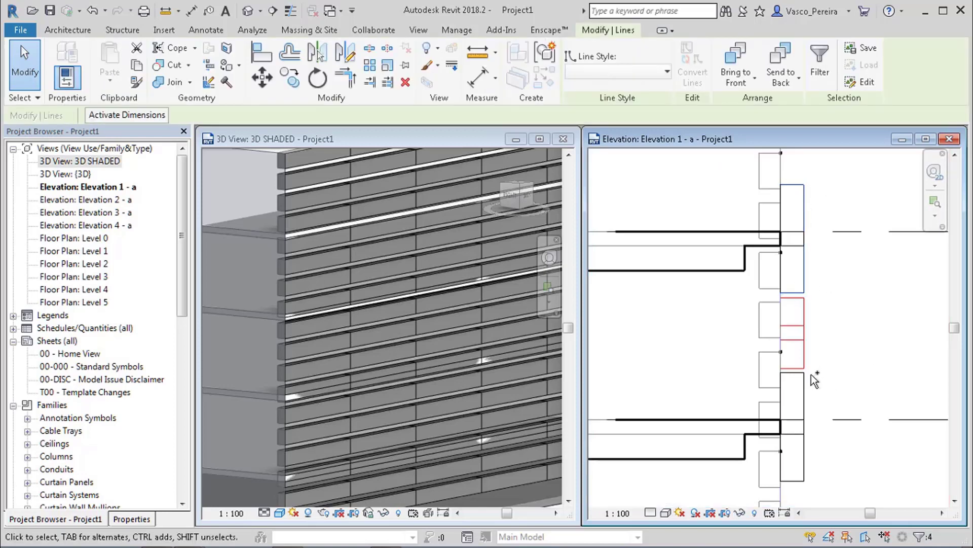
ctrl+drag(812, 370, 797, 381)
ctrl+drag(813, 475, 797, 486)
click(659, 72)
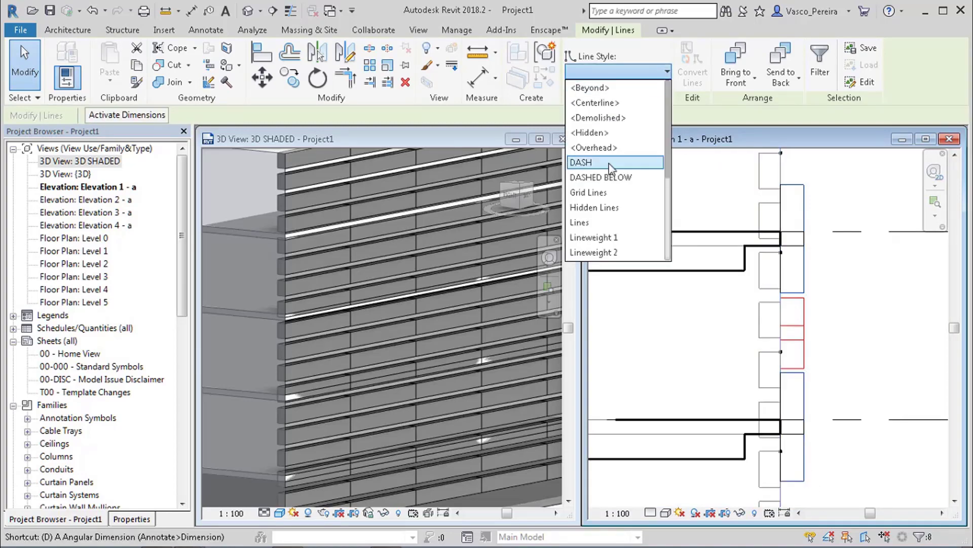
click(610, 163)
Change the outline of the red rectangle between the two slab edges to a dashed red line style.
drag(813, 296, 798, 306)
click(798, 306)
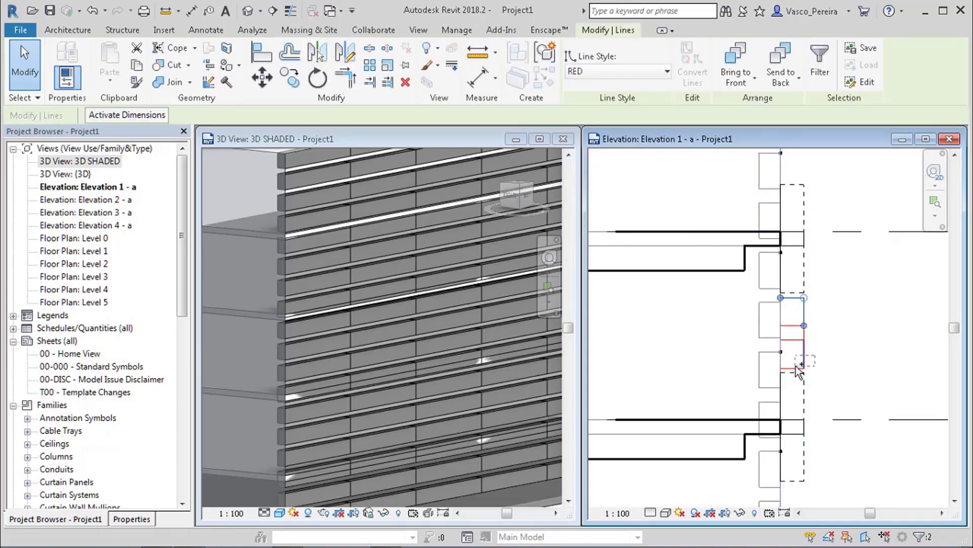
click(635, 72)
click(594, 223)
key(Escape)
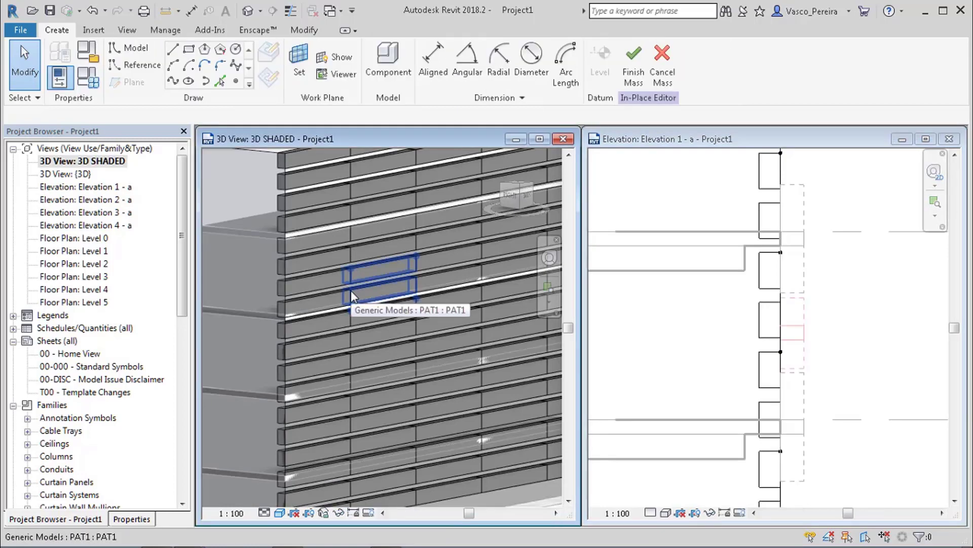
Temporarily hide the façade panels in the shaded 3D view to inspect the divided surface, and restore them.
click(335, 290)
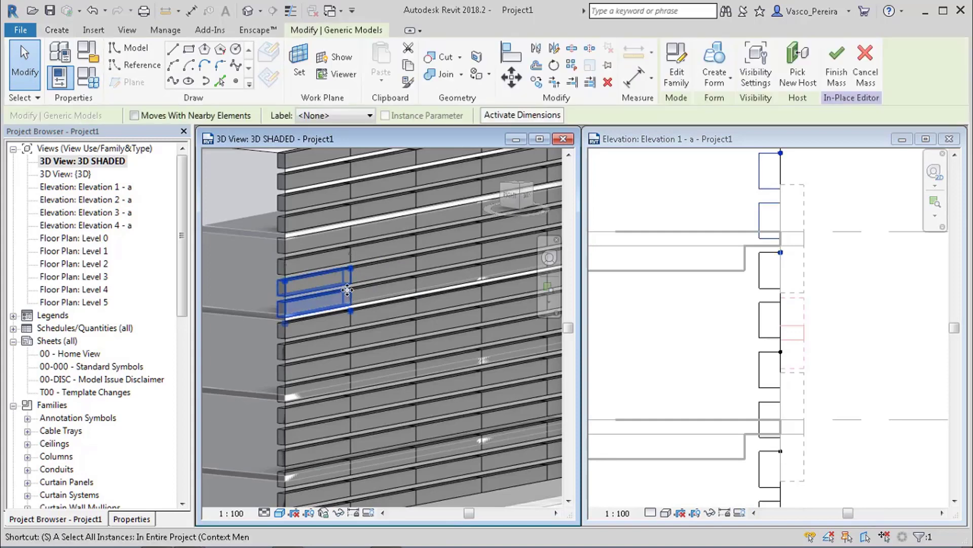
key(h)
key(h)
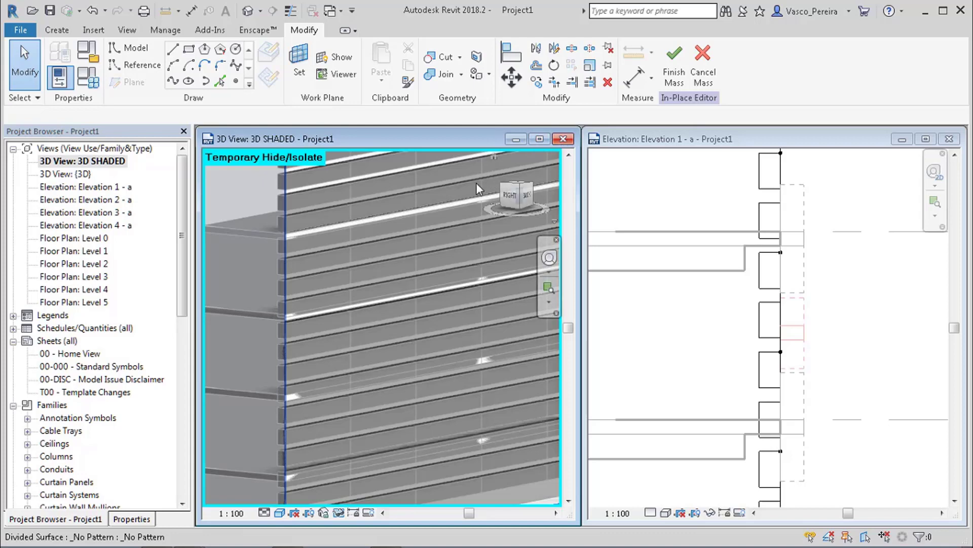
key(h)
key(r)
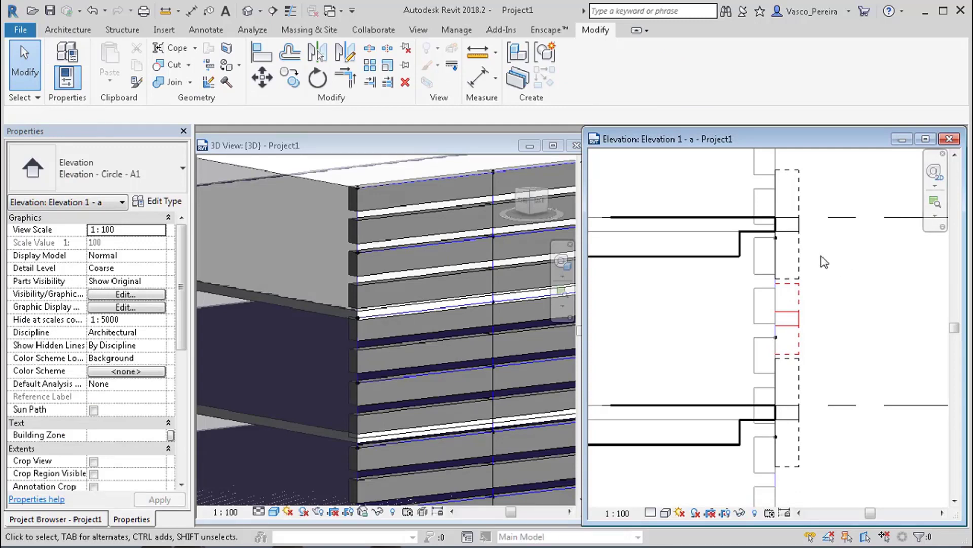
Draw a red detail-line bracket about 4.00 m high, from the upper dashed rectangle's top to the lower dashed rectangle's top.
key(d)
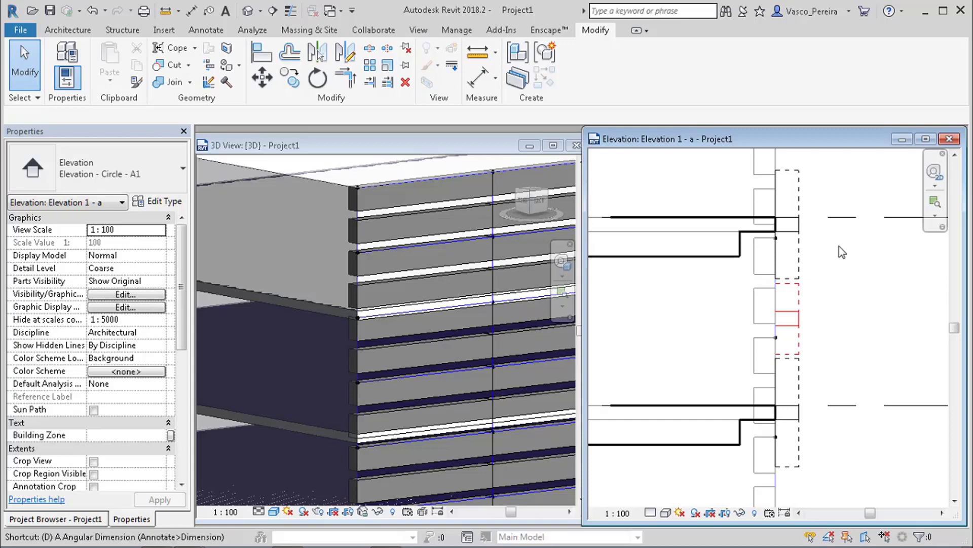
key(l)
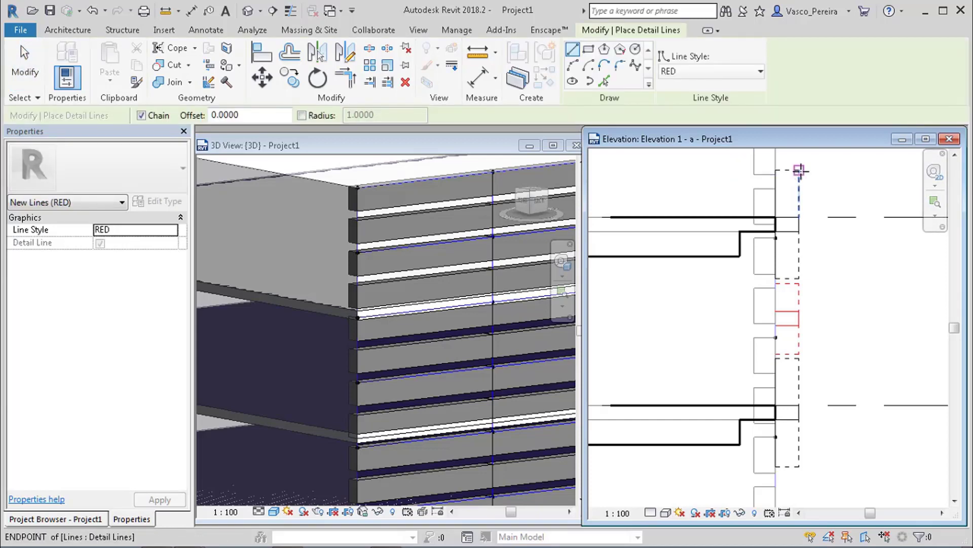
click(800, 171)
click(837, 171)
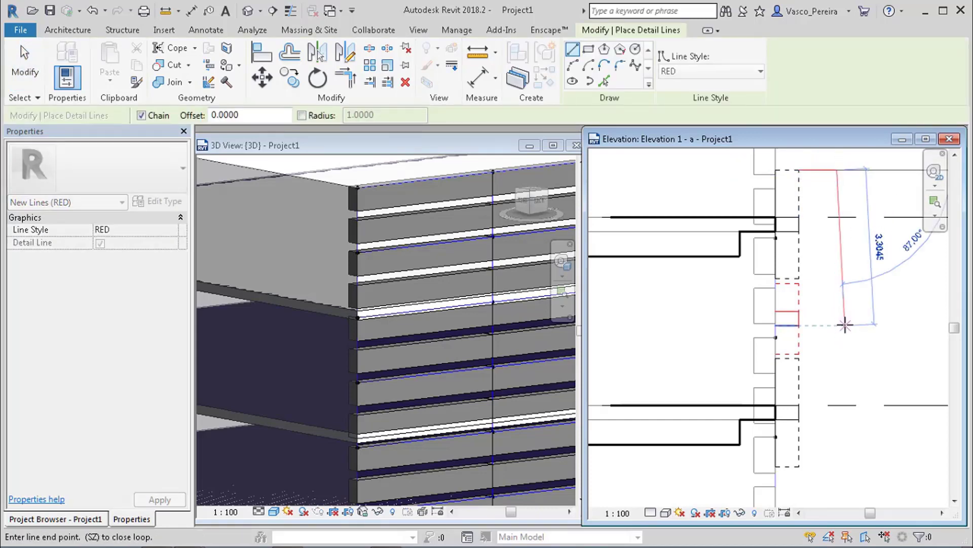
click(837, 358)
click(818, 358)
key(Escape)
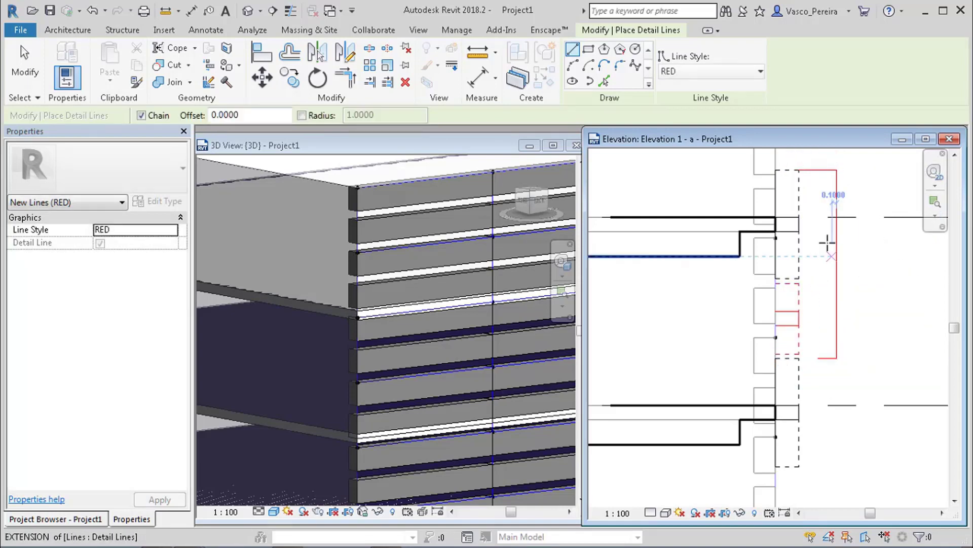
Dimension the red bracket's height with an aligned dimension placed outside the bracket.
key(Escape)
key(d)
key(i)
click(827, 358)
click(831, 171)
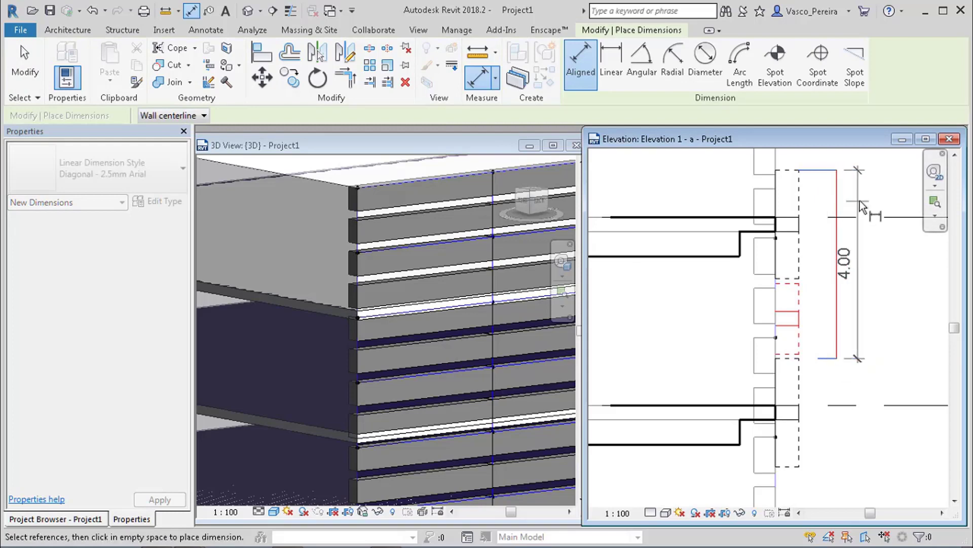
click(878, 208)
key(Escape)
key(Escape)
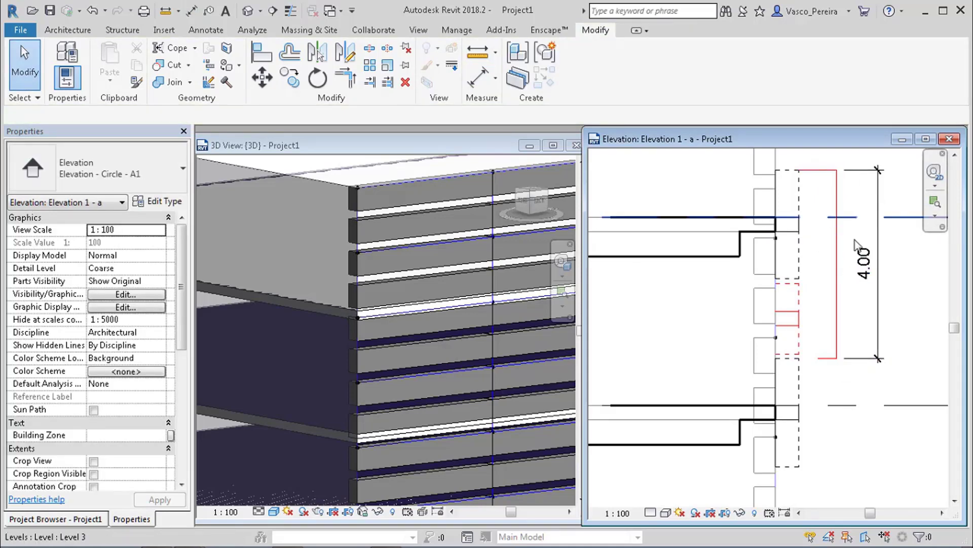
key(d)
key(i)
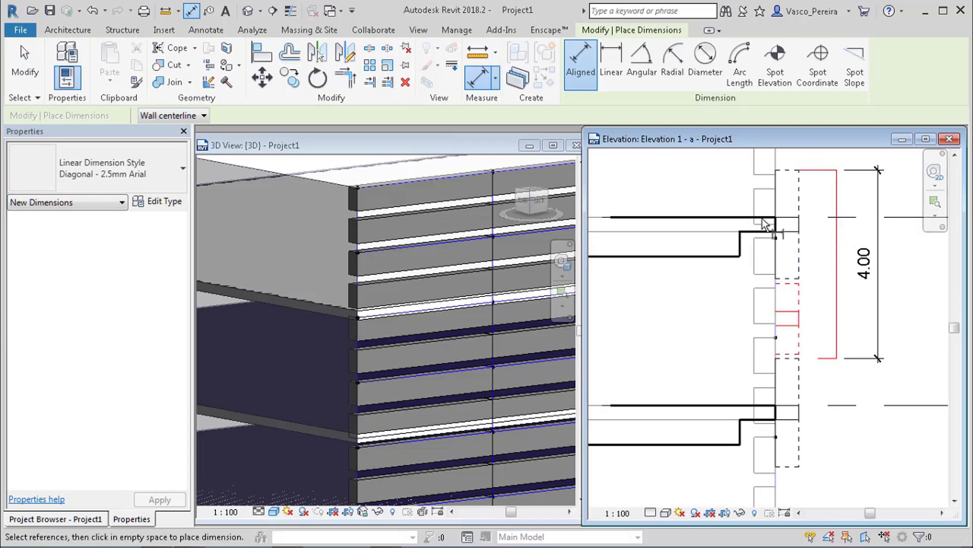
click(783, 217)
click(790, 230)
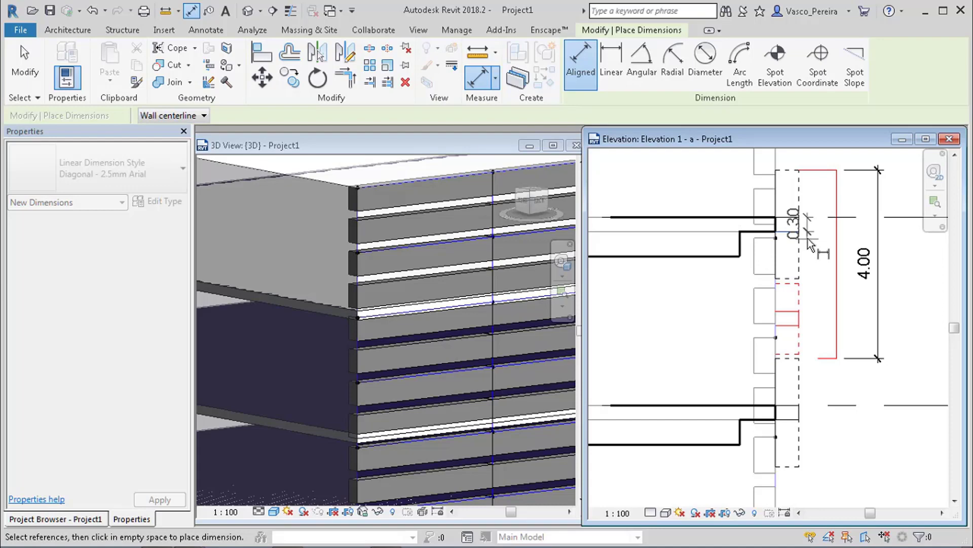
Draw a horizontal red detail line through the middle of the upper slab edge, extending past the dashed rectangle.
key(d)
key(l)
click(776, 224)
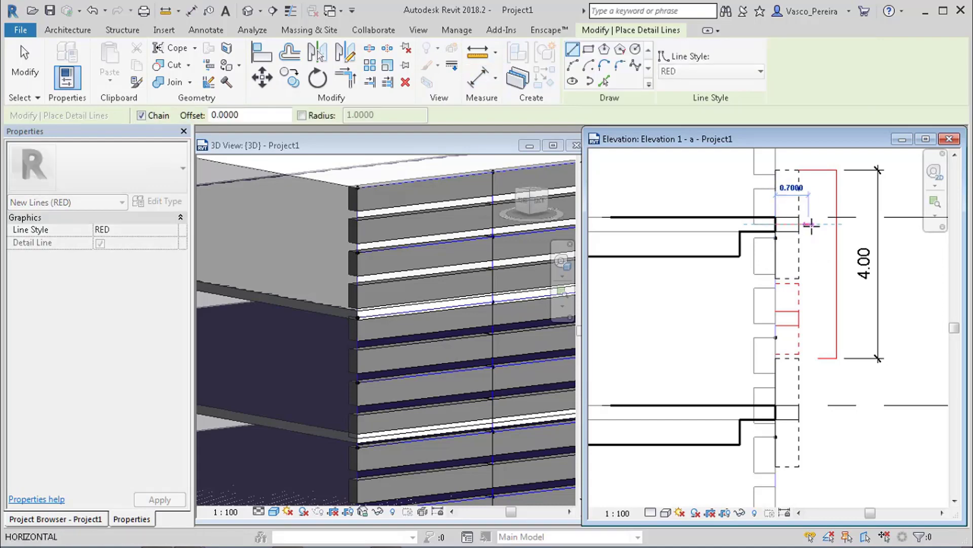
click(812, 225)
key(Escape)
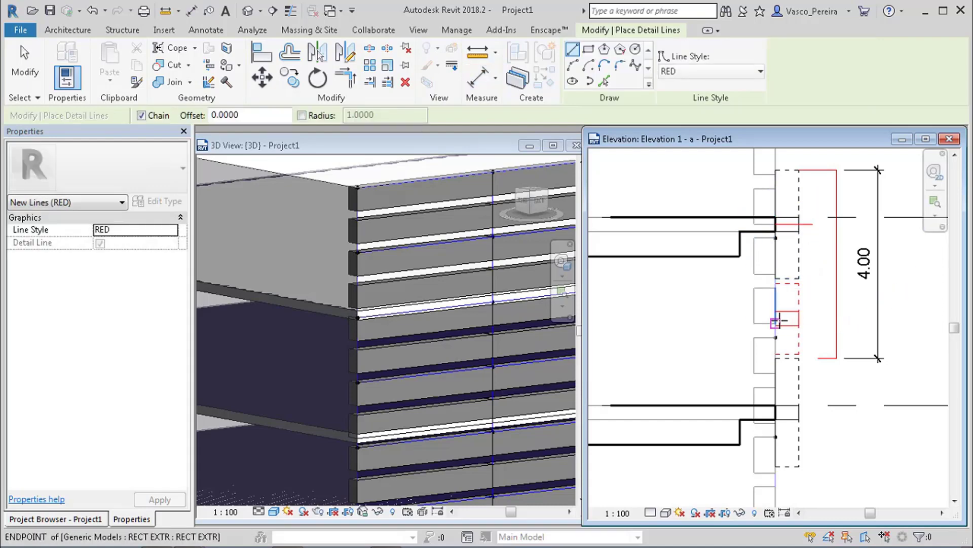
Draw a short horizontal red detail line outward from the midpoint of the small solid red rectangle's outer edge.
click(775, 323)
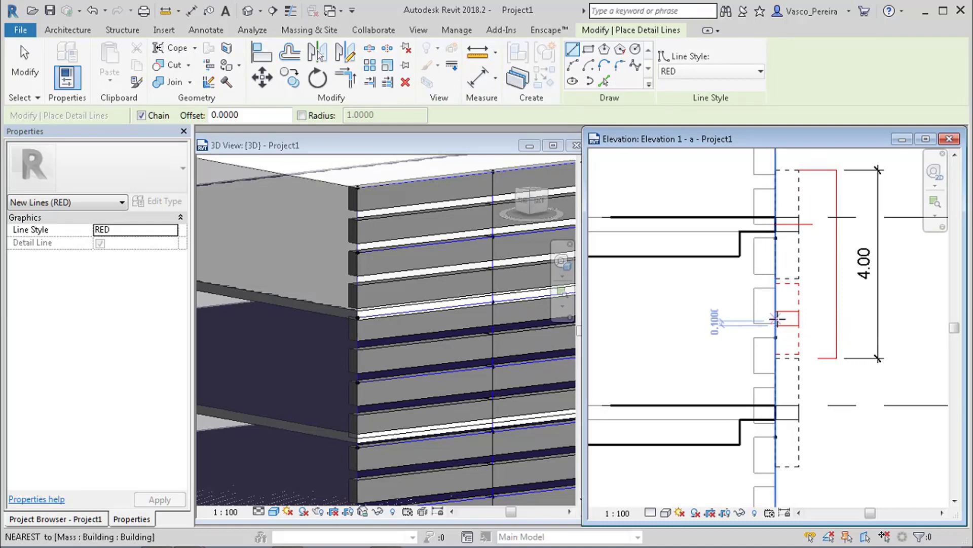
click(799, 318)
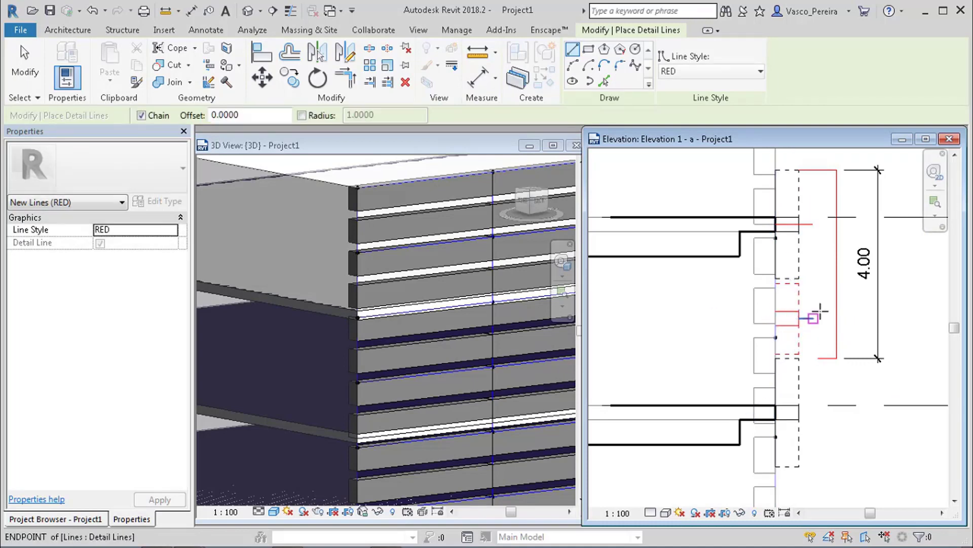
click(813, 317)
key(Escape)
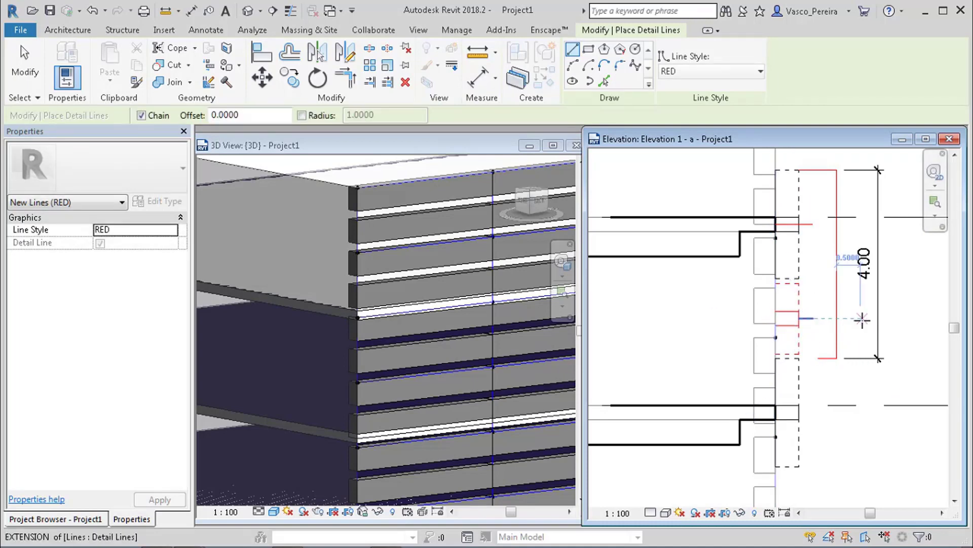
Dimension the height from the upper slab's top to the top of the upper dashed rectangle.
key(d)
key(i)
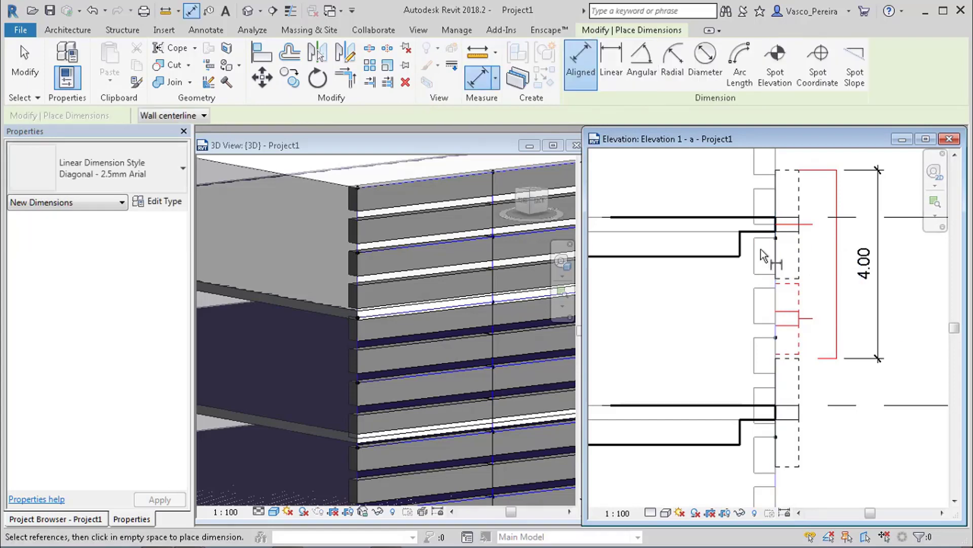
click(739, 218)
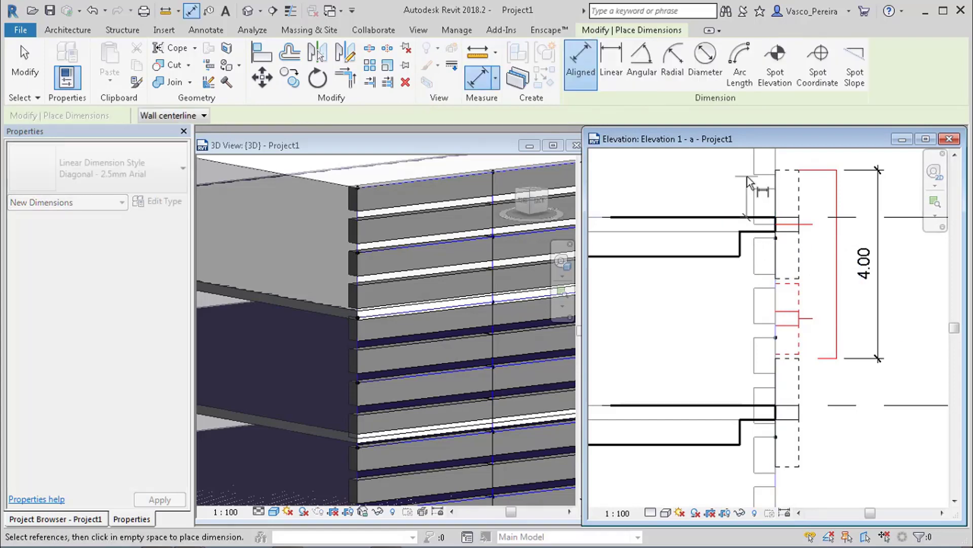
click(781, 170)
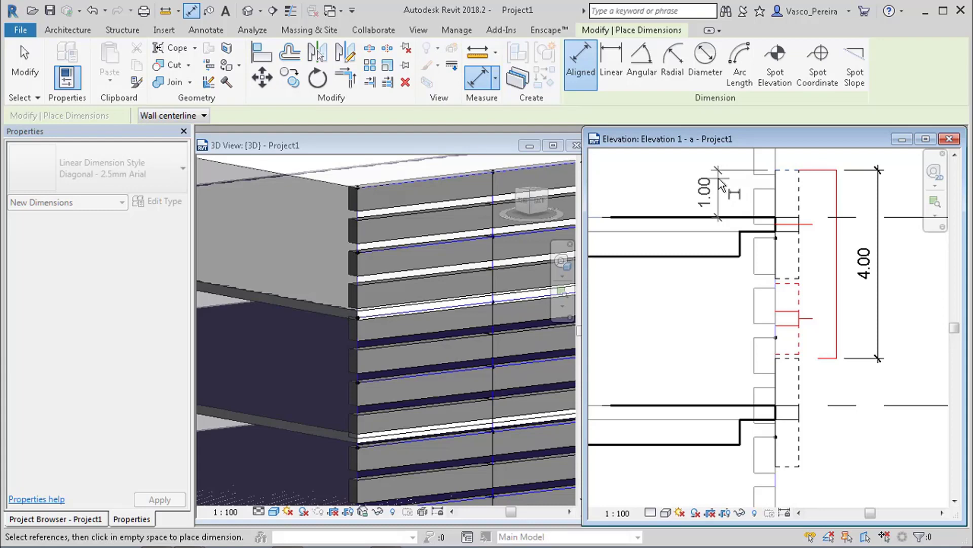
click(720, 186)
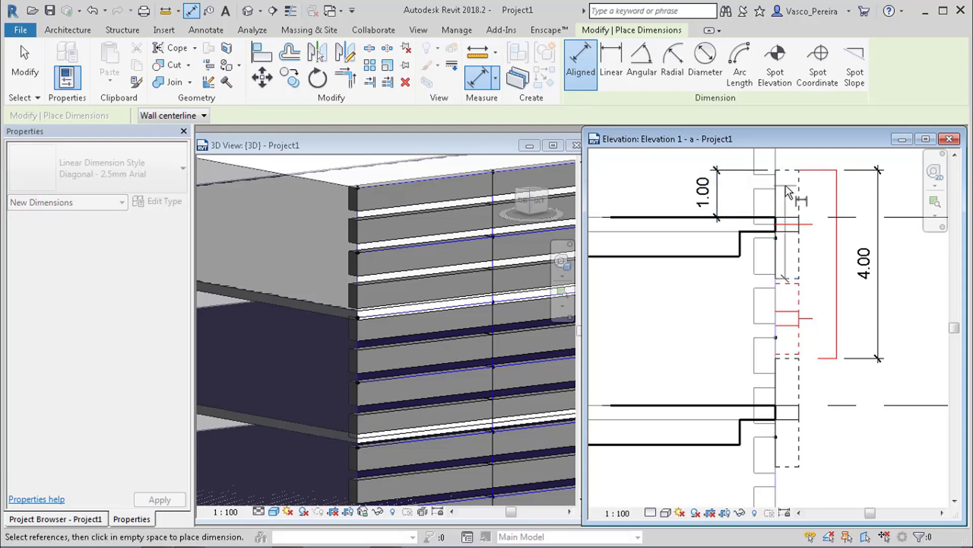
Dimension the upper dashed rectangle's full height and the thickness of the upper slab edge.
click(787, 171)
click(788, 278)
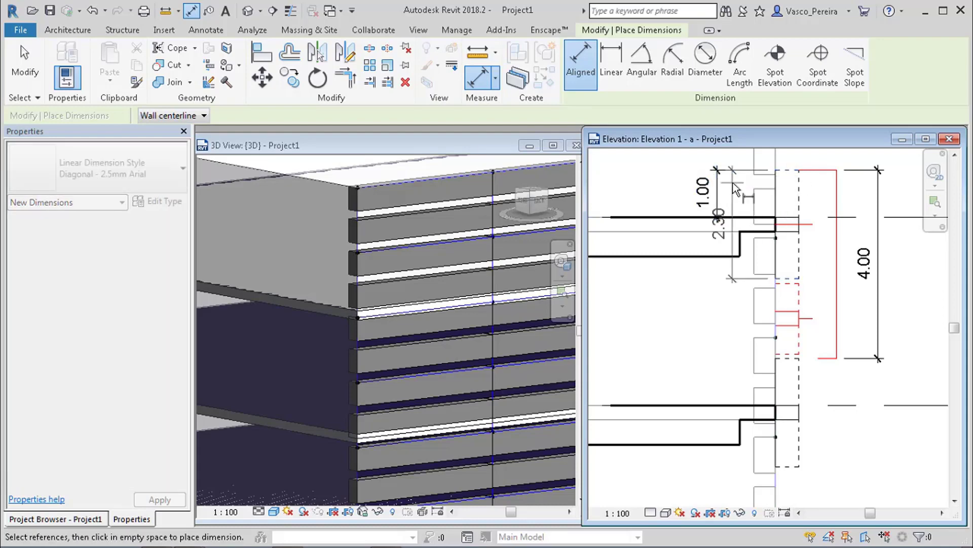
click(652, 193)
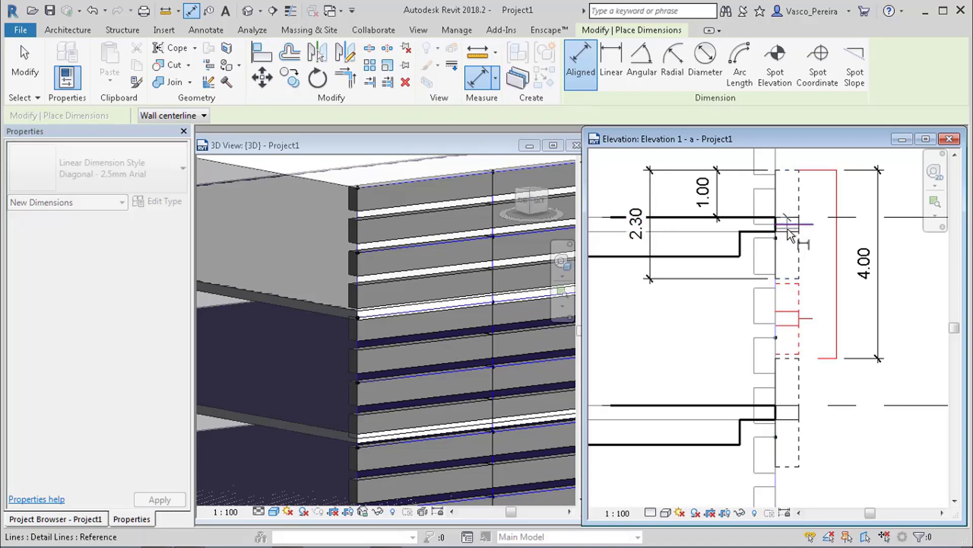
click(790, 236)
click(763, 219)
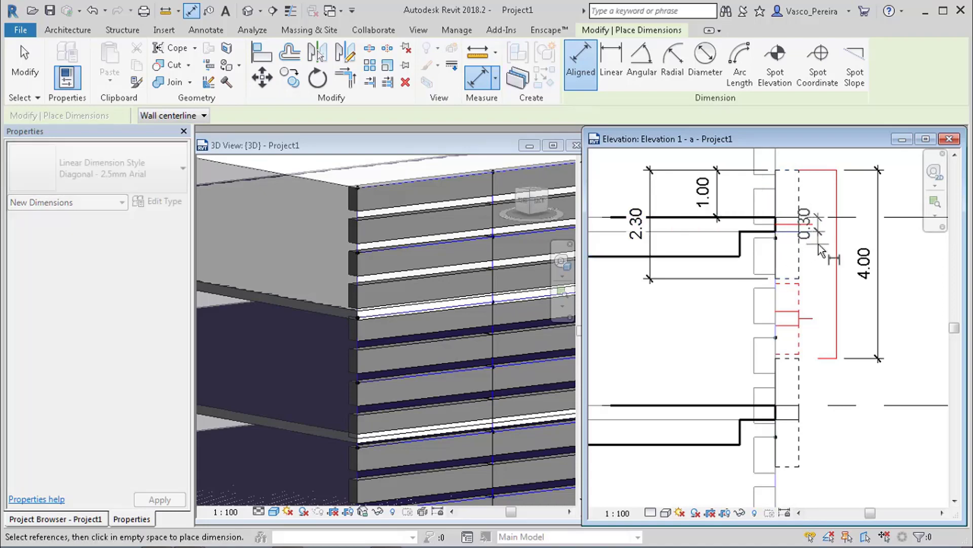
click(825, 253)
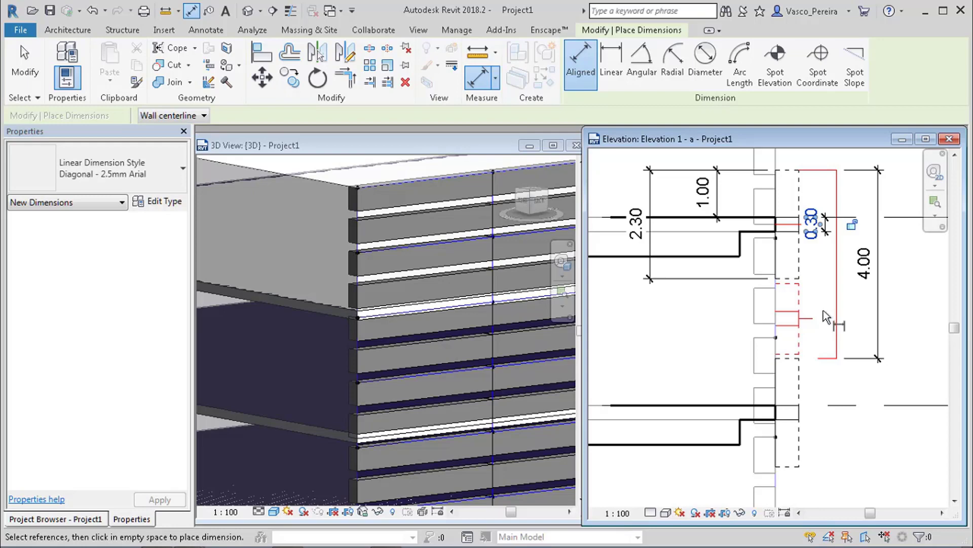
Dimension the full height of the red dashed rectangle and the height of the small solid red rectangle inside it.
click(783, 283)
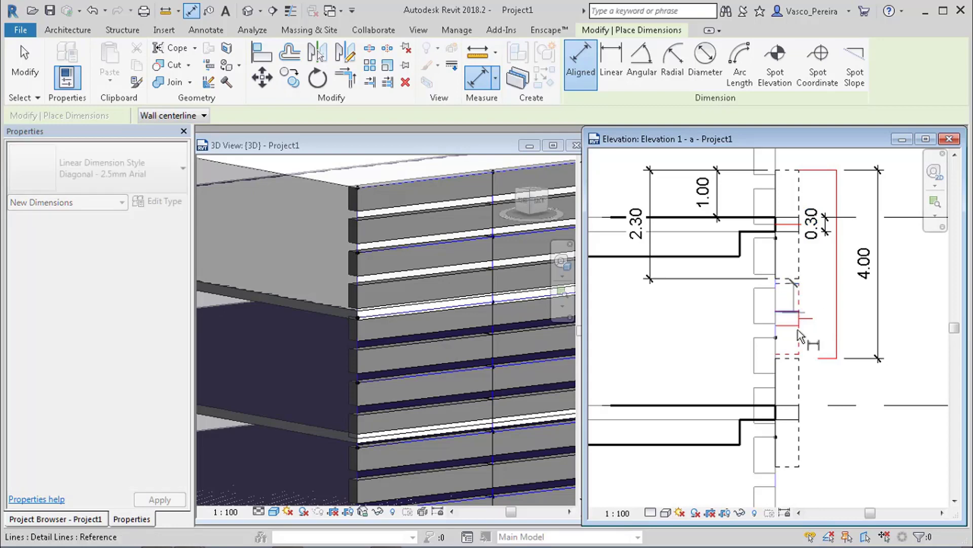
click(792, 354)
click(705, 342)
click(783, 311)
click(785, 326)
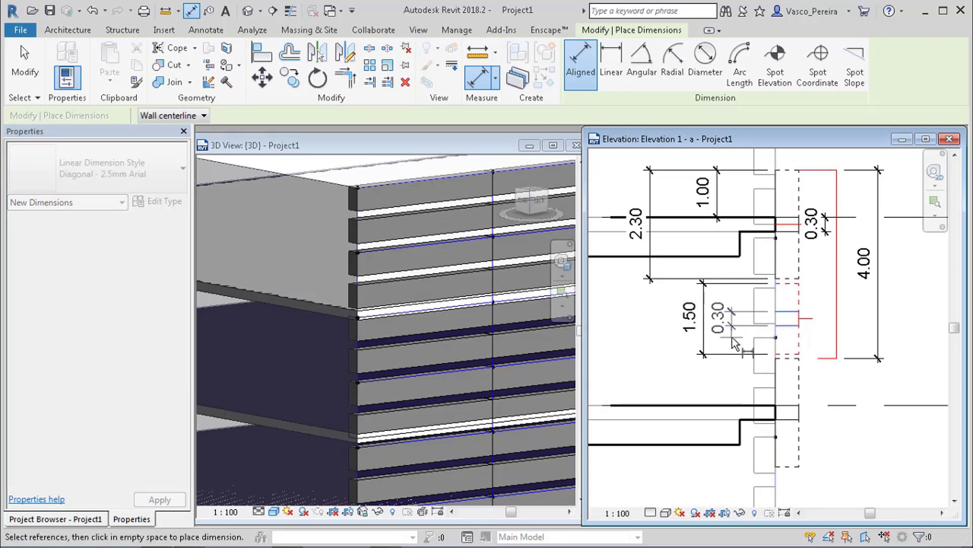
click(734, 319)
Dimension from the module's lower end to the small red rectangle's centre line, and from the upper slab's centre line to the module's top.
click(789, 358)
click(788, 318)
click(824, 345)
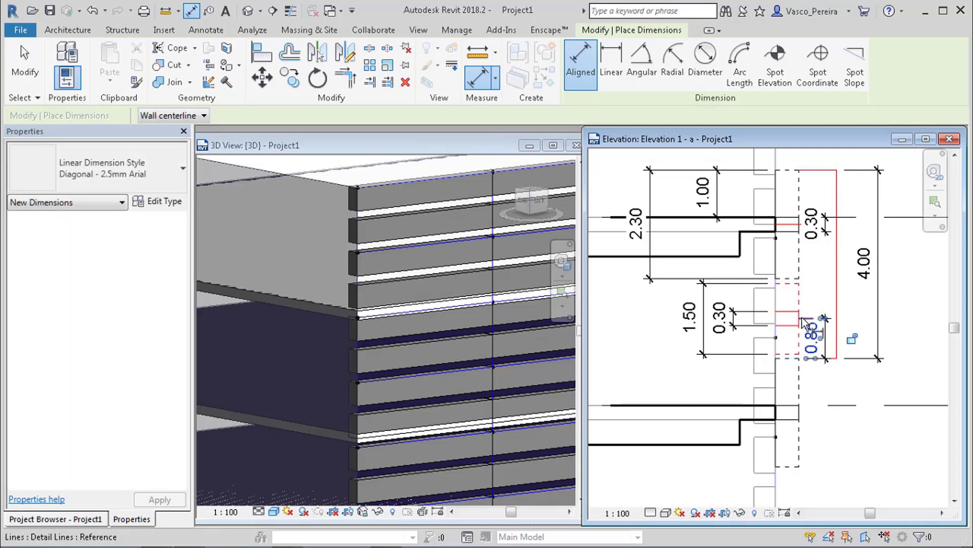
click(791, 225)
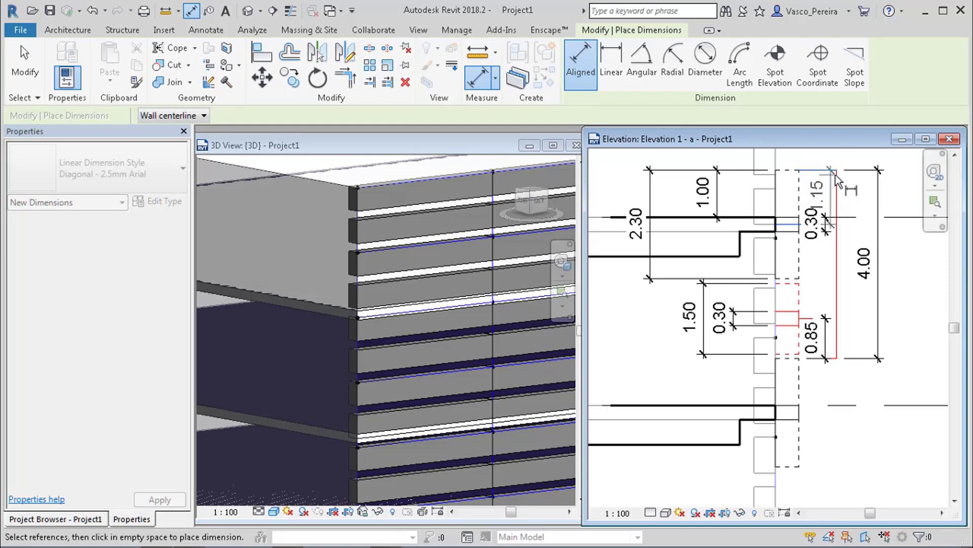
click(900, 200)
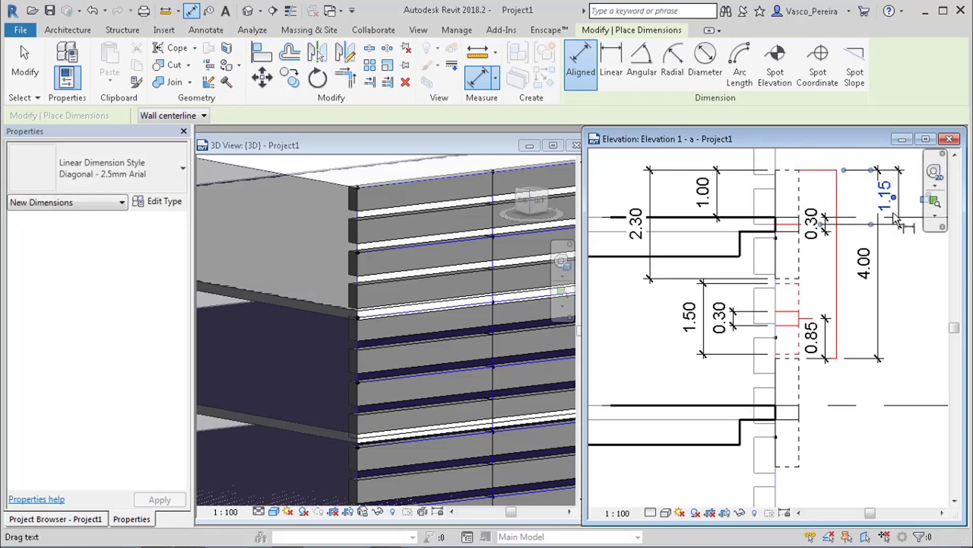
middle_drag(869, 230, 859, 241)
key(Escape)
key(Escape)
Create a new family from the Metric Generic Model Adaptive template.
click(20, 30)
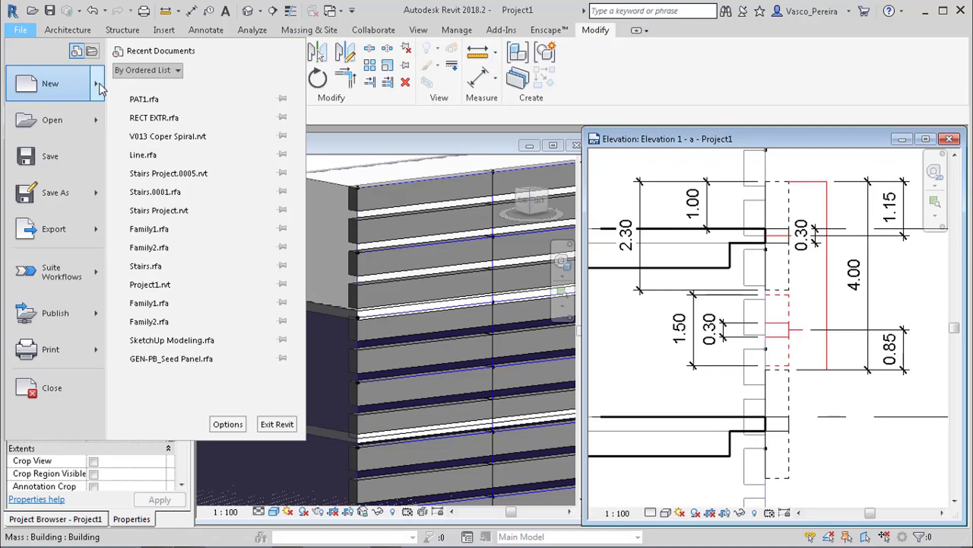
mouse_move(100, 90)
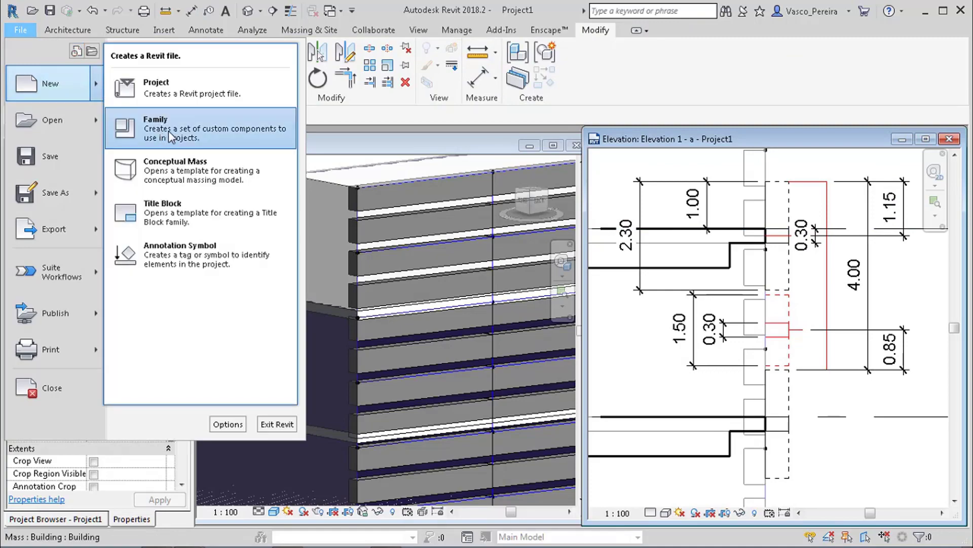
click(147, 125)
click(282, 262)
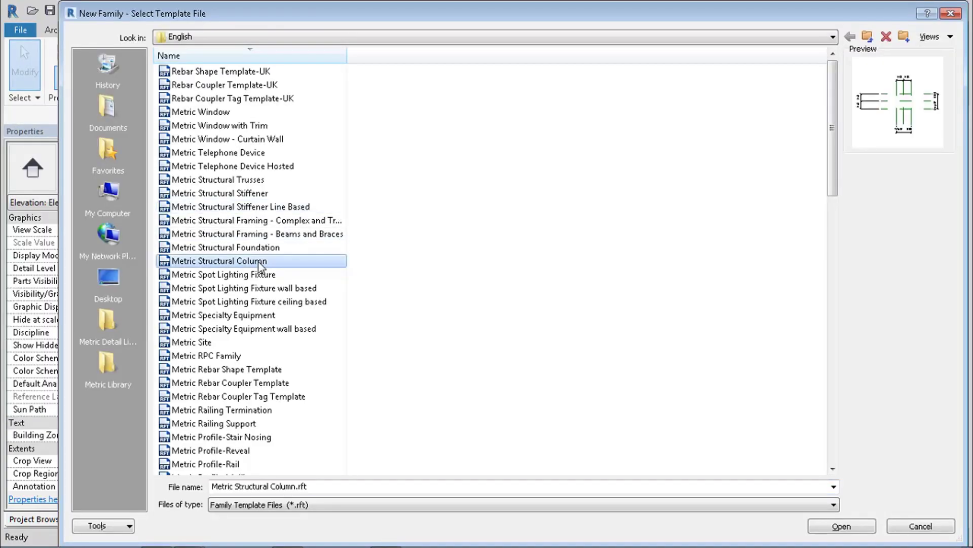
scroll(261, 398, down, 6)
scroll(263, 402, down, 4)
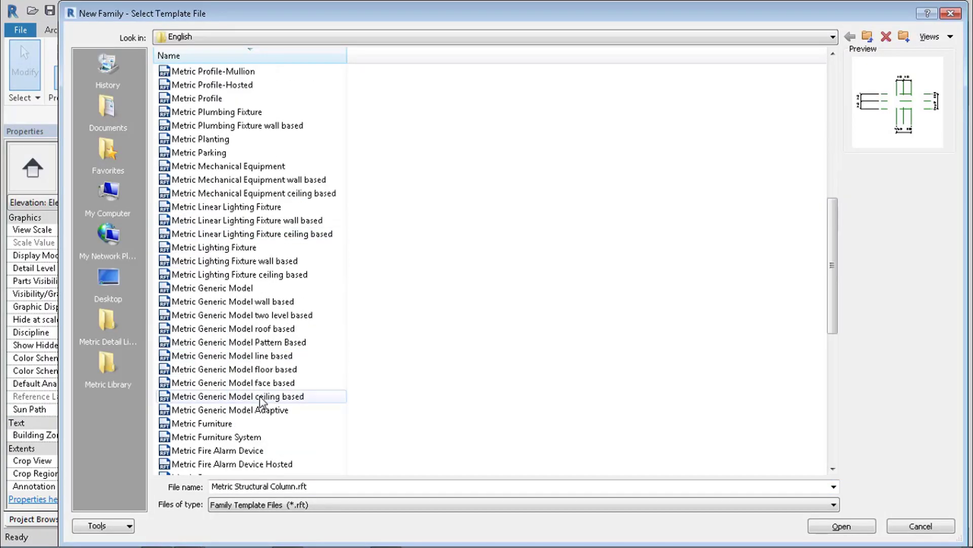
click(285, 412)
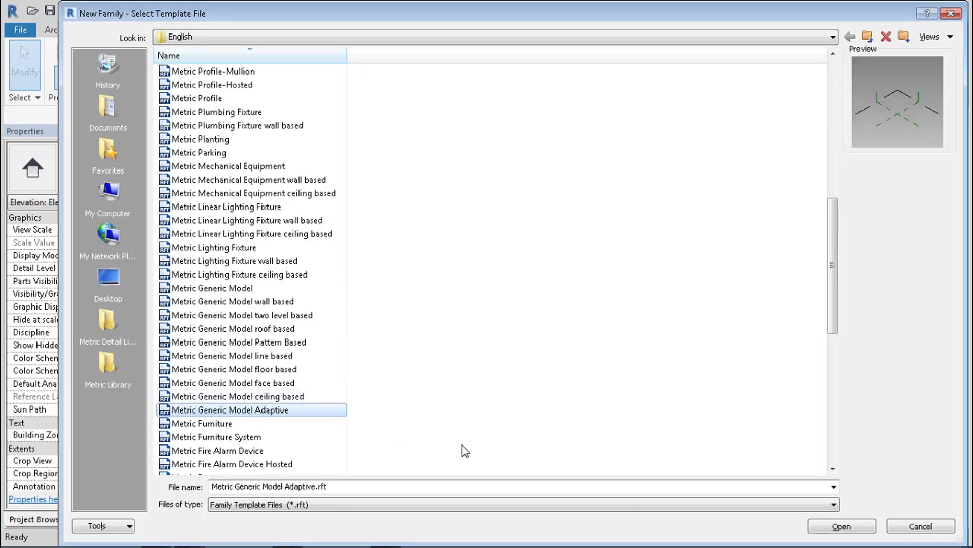
click(842, 526)
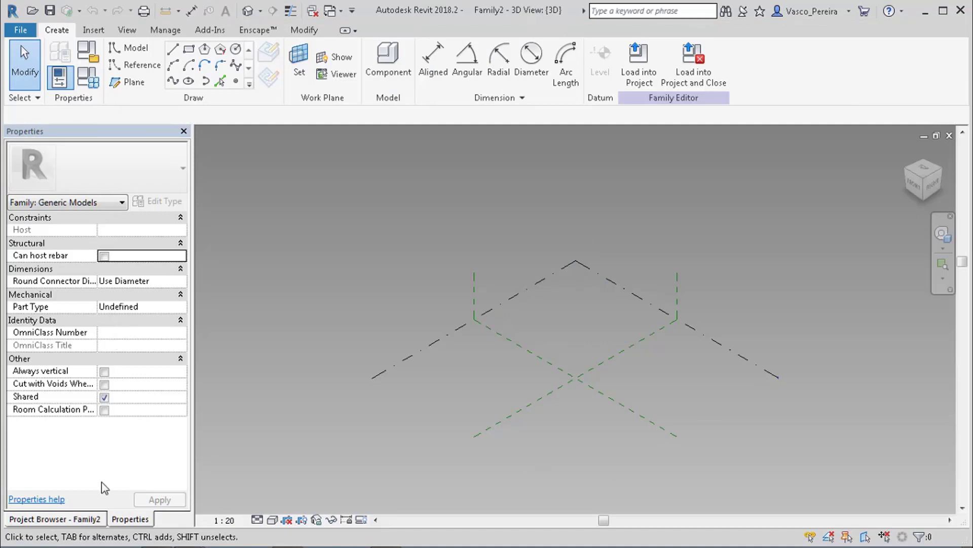
Open the Ref. Level floor plan and place a reference point at the intersection of the two reference planes.
click(55, 518)
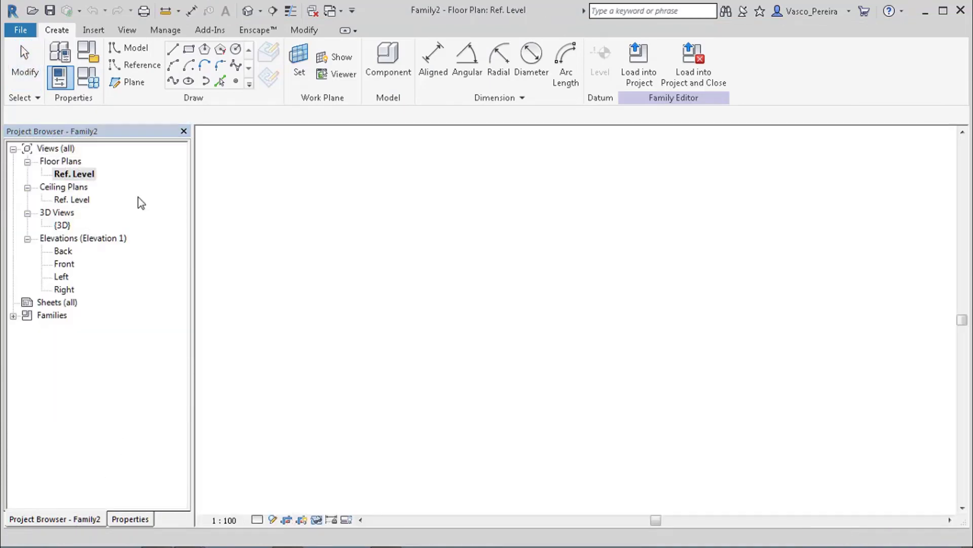
middle_drag(523, 241, 523, 255)
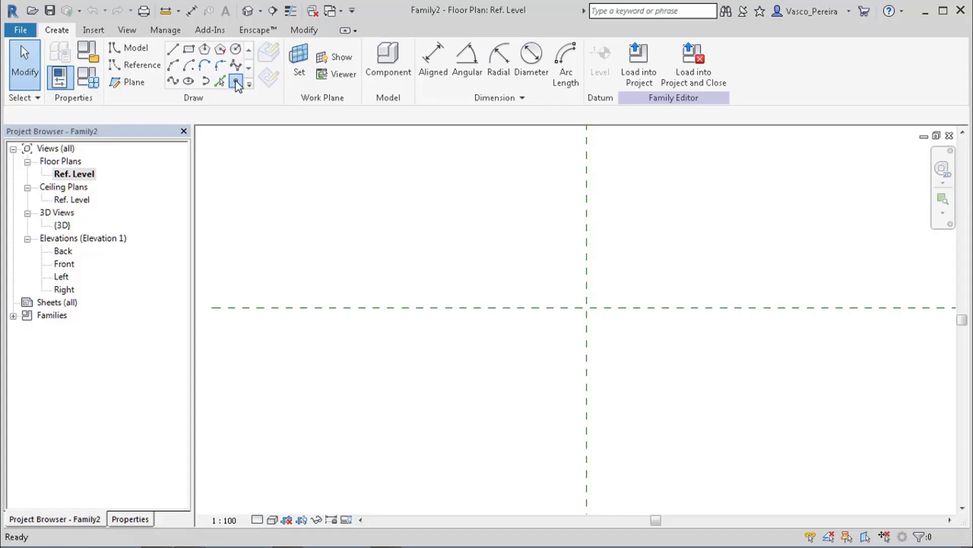
click(130, 47)
click(587, 307)
key(Escape)
key(Escape)
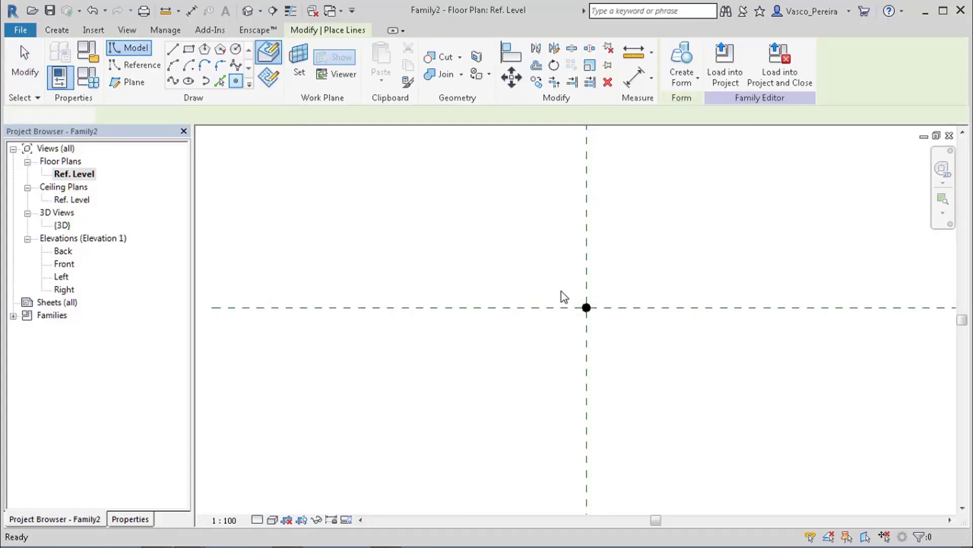
Move the reference point 2000 horizontally and 2000 vertically away from the reference planes' intersection.
click(602, 326)
key(m)
key(v)
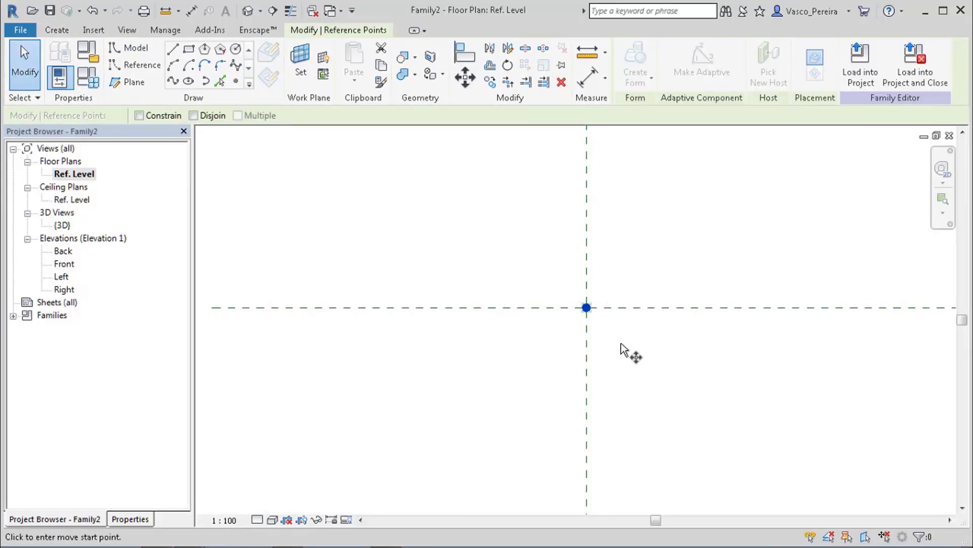
click(635, 346)
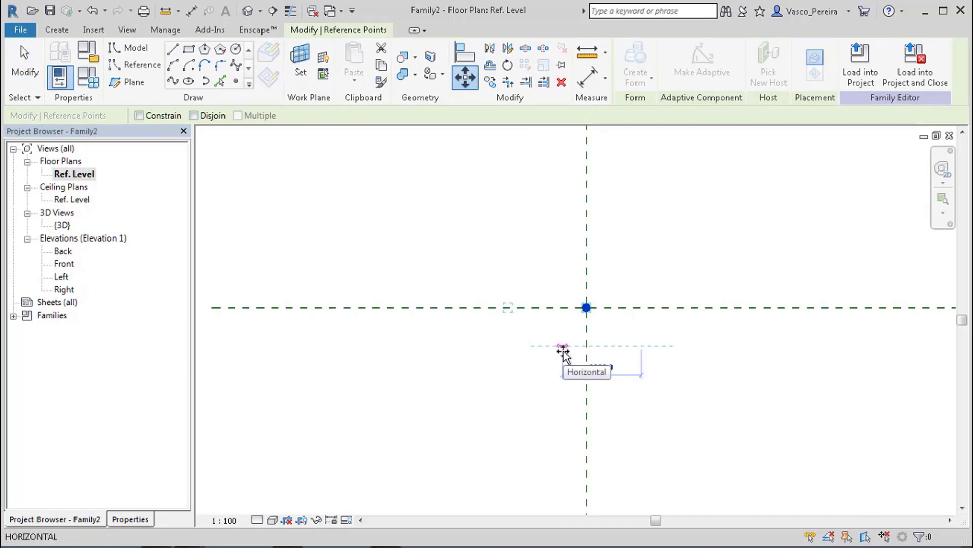
text(2000)
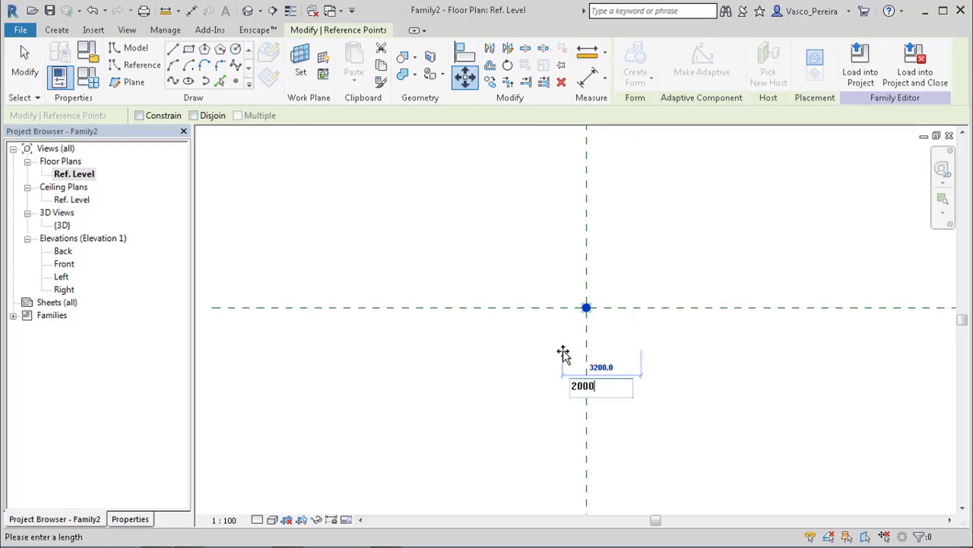
key(Return)
key(m)
key(v)
click(562, 345)
text(2000)
key(Return)
Mirror the reference point about both reference planes to get the four corners of a 4000 square.
key(m)
key(m)
click(570, 308)
key(m)
key(m)
click(602, 300)
key(Escape)
Make the four corner points adaptive and join each neighbouring pair with a spline through points to close the square.
drag(506, 239, 698, 374)
click(655, 68)
click(474, 217)
drag(474, 217, 679, 284)
click(173, 81)
drag(492, 235, 552, 399)
click(173, 81)
drag(454, 331, 771, 417)
click(173, 81)
drag(597, 207, 782, 453)
click(173, 82)
Convert the chain of four lines between the adaptive points into reference lines.
click(640, 305)
key(Tab)
click(638, 304)
click(114, 518)
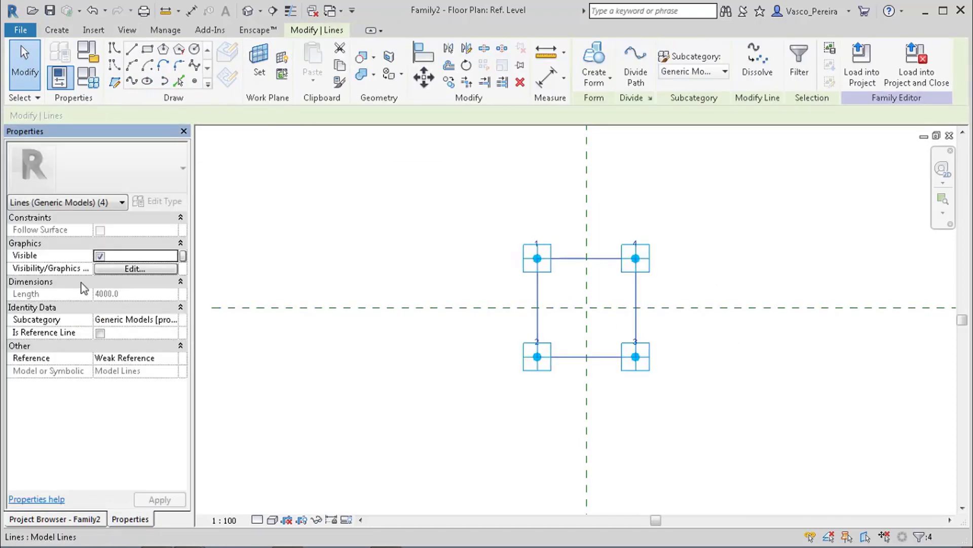
click(101, 333)
click(700, 263)
scroll(700, 263, up, 4)
key(i)
key(Escape)
key(Escape)
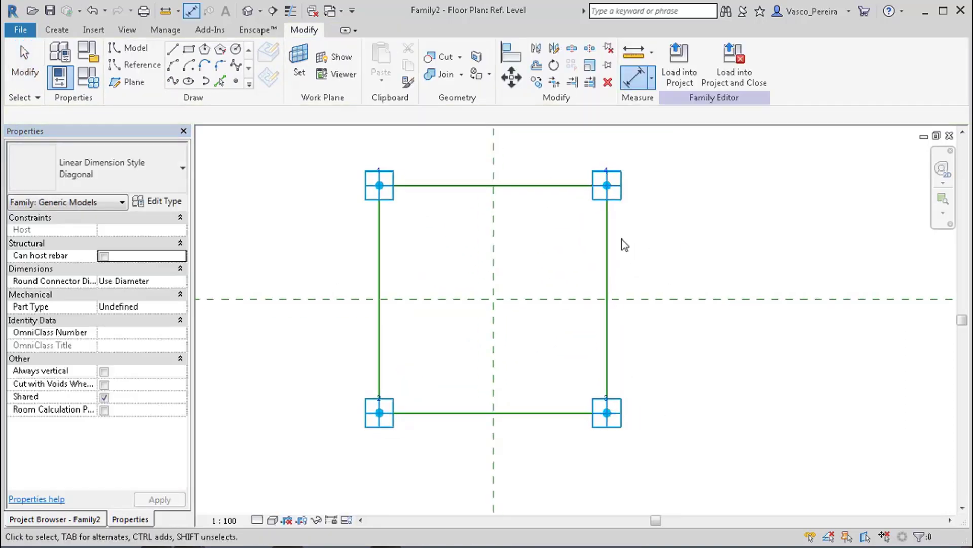
Tile the open views and place two reference points on each vertical side of the square, drawing on face.
key(w)
key(t)
click(236, 81)
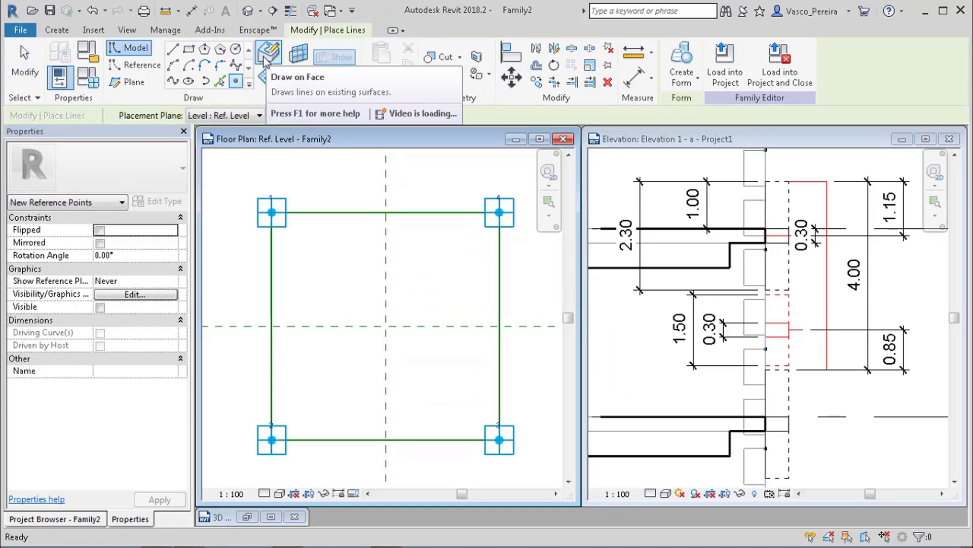
click(264, 58)
click(271, 271)
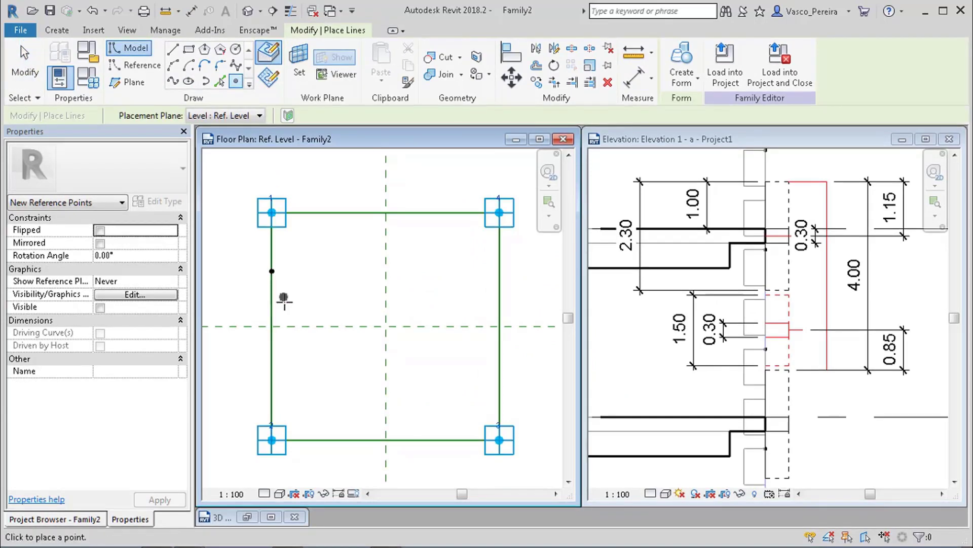
click(272, 373)
click(500, 380)
click(500, 271)
key(Escape)
key(Escape)
Slide the upper points up their sides, to about 1400 (left) and 1300 (right) above the horizontal reference plane.
drag(217, 257, 295, 292)
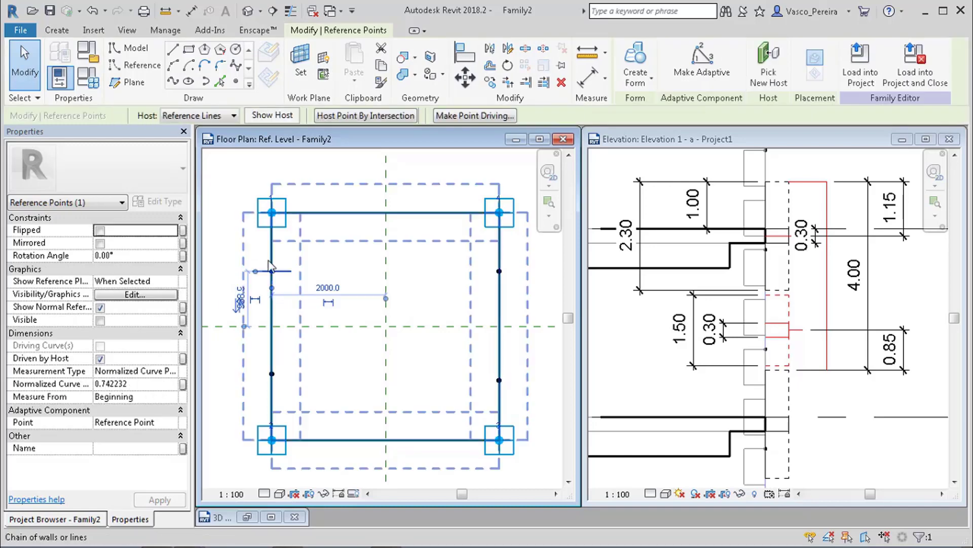
drag(272, 271, 283, 246)
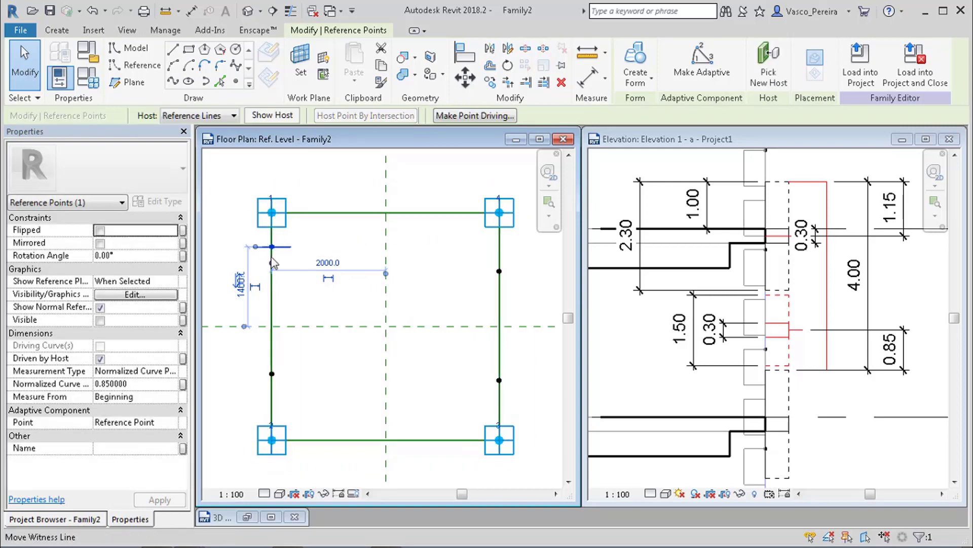
click(500, 272)
drag(503, 287, 504, 268)
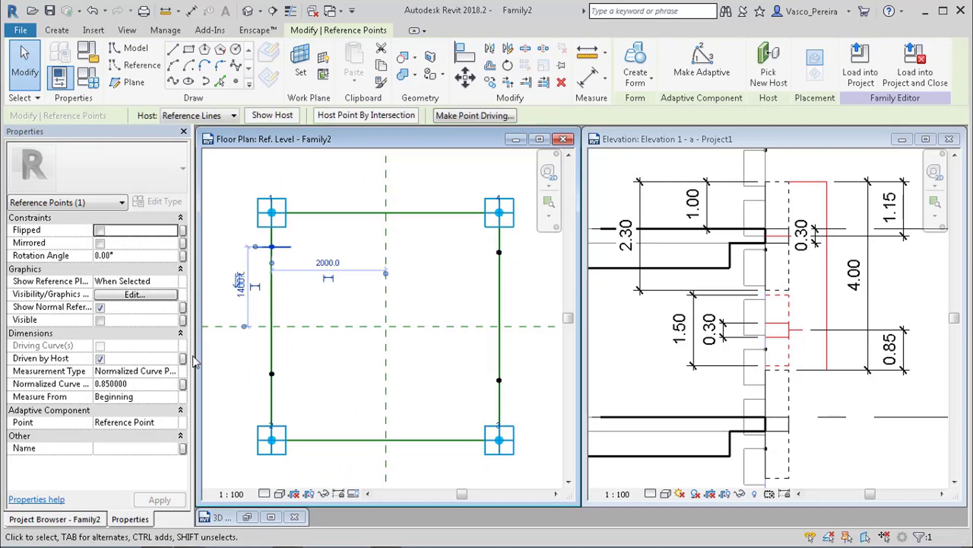
Set the measurement type of the four hosted reference points to Segment Length.
drag(206, 231, 507, 390)
click(173, 372)
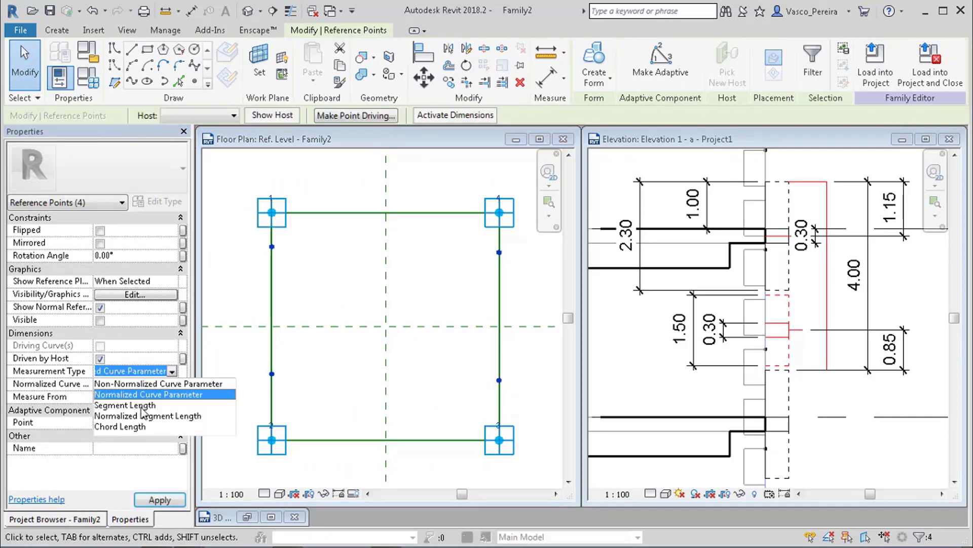
click(144, 400)
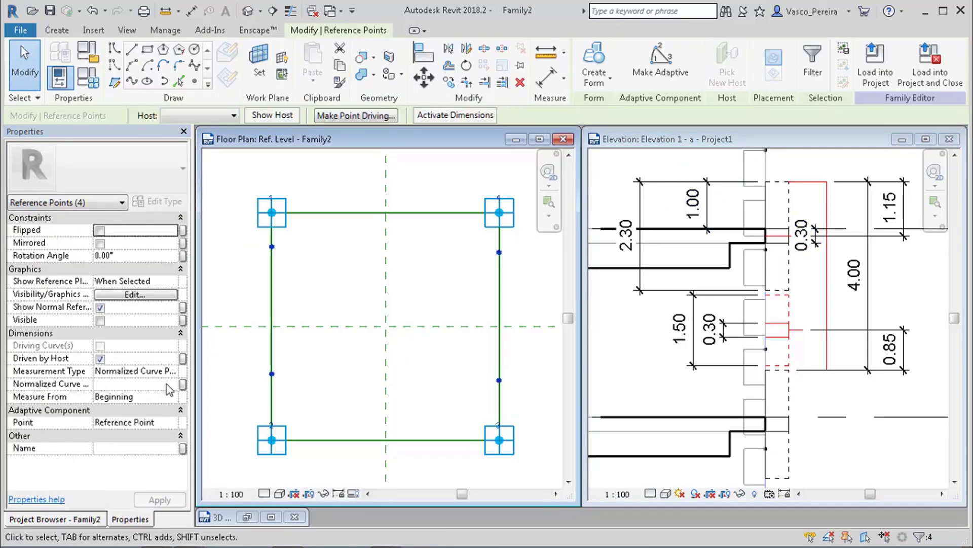
click(172, 372)
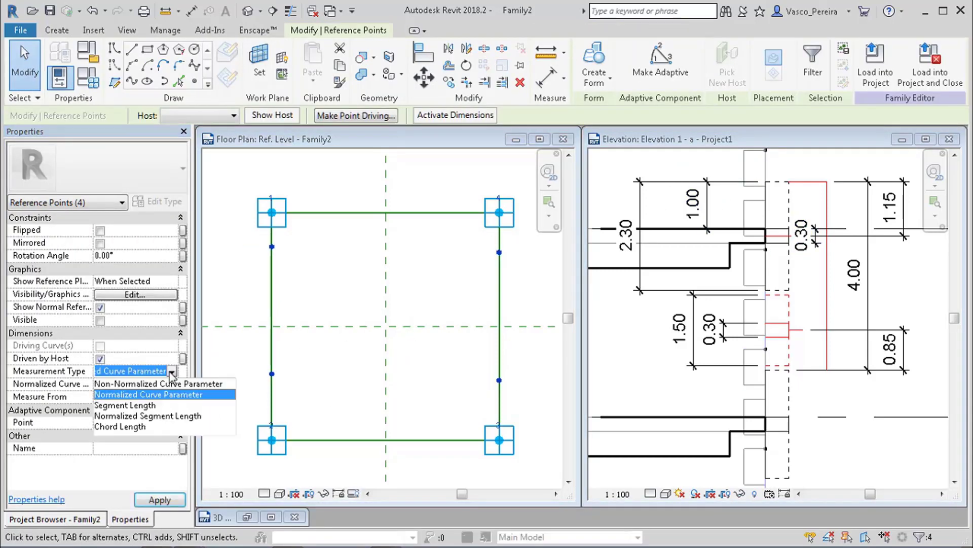
click(142, 405)
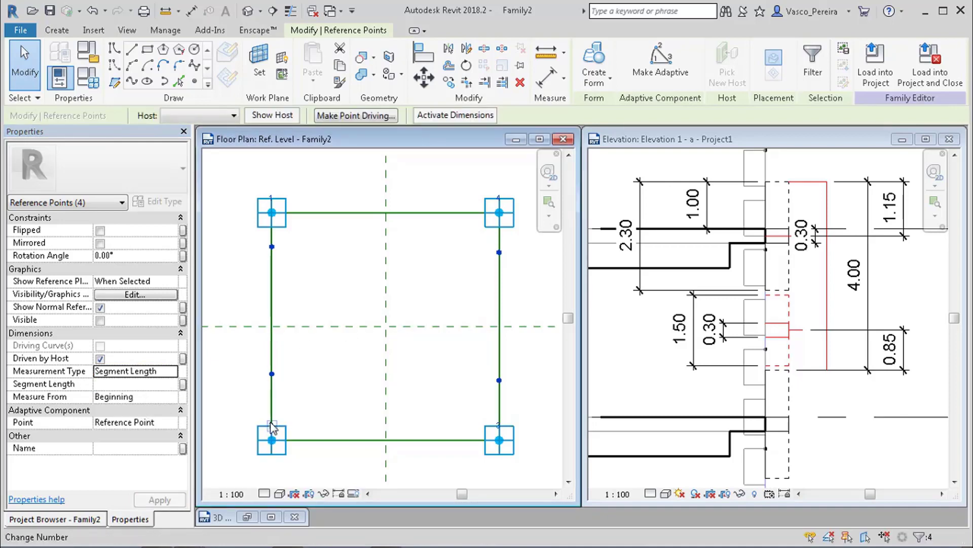
In the project elevation, replace the dimension from the upper slab's centre line to the module's top with one to the module's lower end.
click(709, 186)
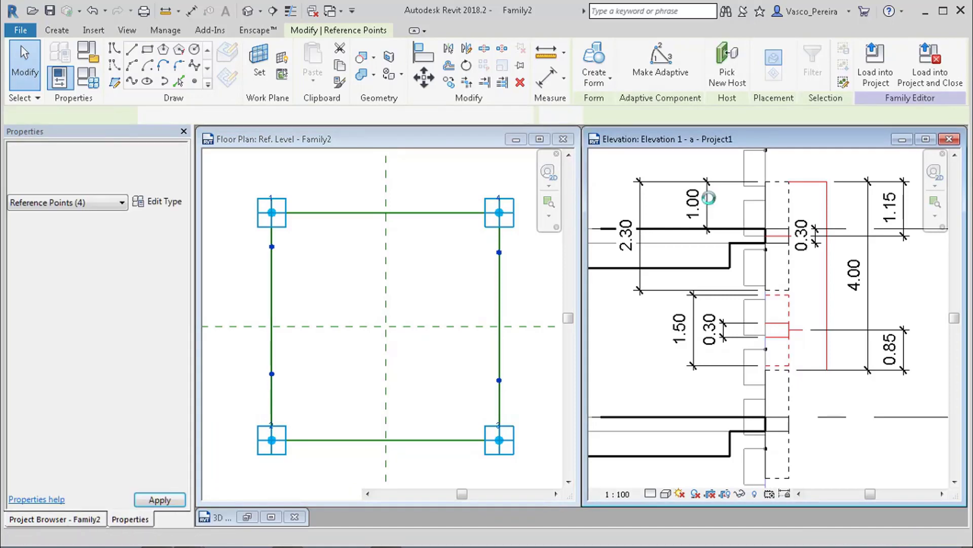
click(899, 201)
key(Delete)
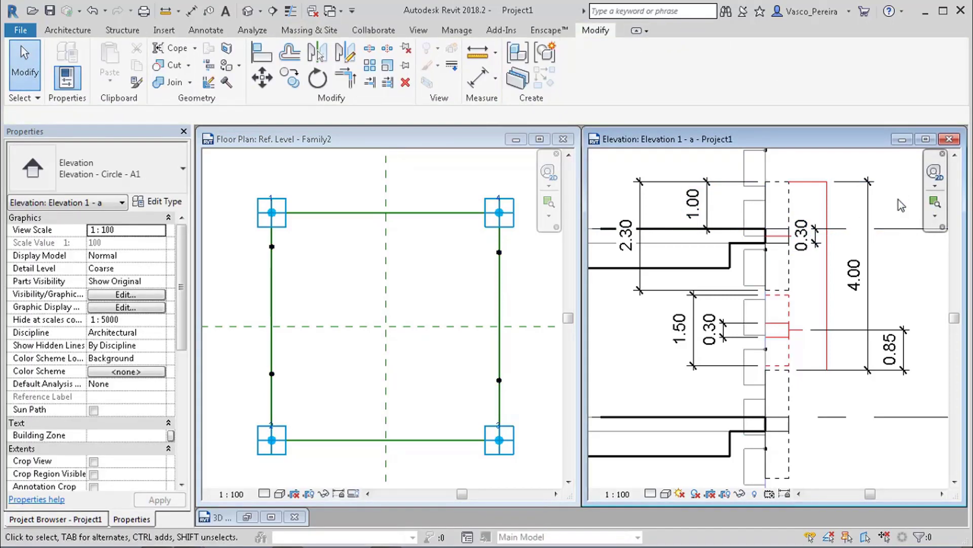
key(Escape)
key(d)
key(i)
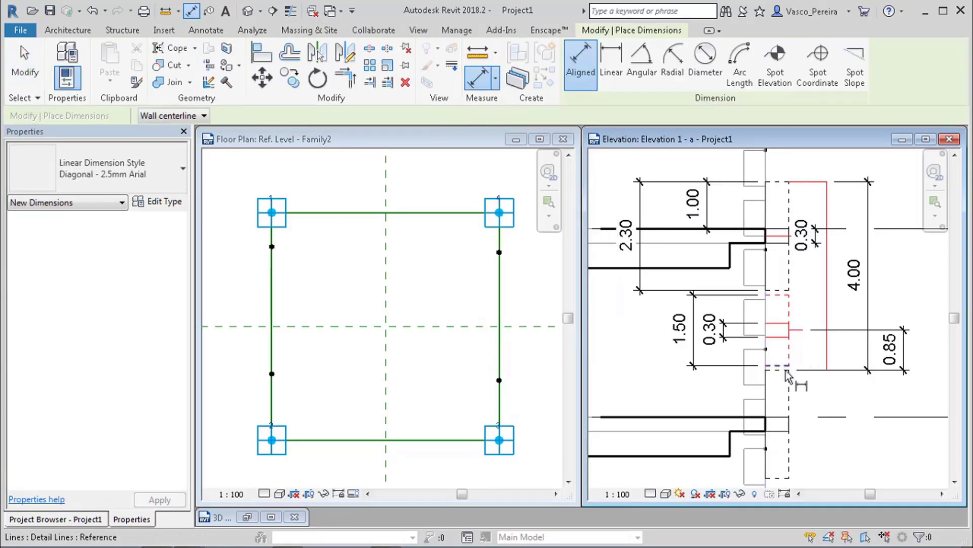
click(786, 370)
click(789, 235)
click(931, 285)
Back in the family plan, link the upper left point's segment length to a new instance family parameter named TopP.
click(254, 250)
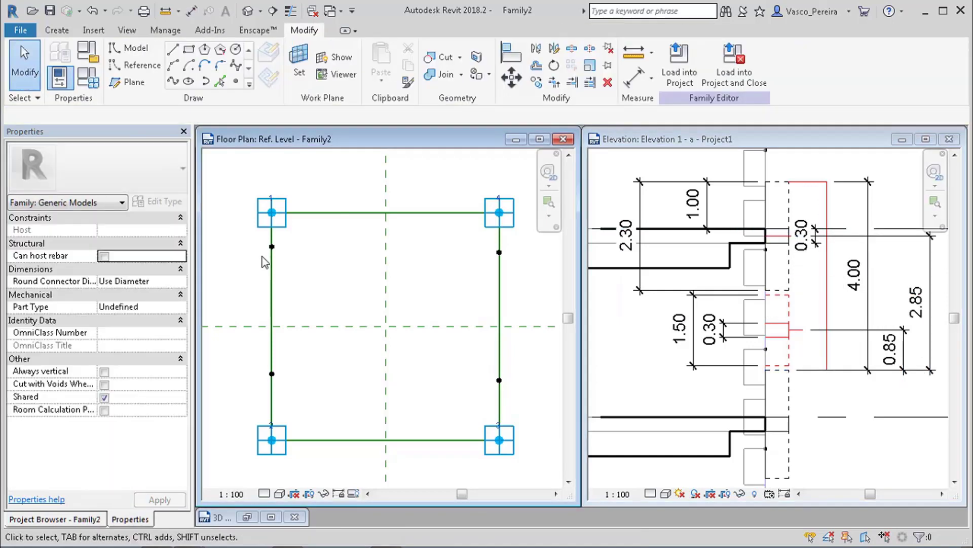
drag(243, 245, 321, 282)
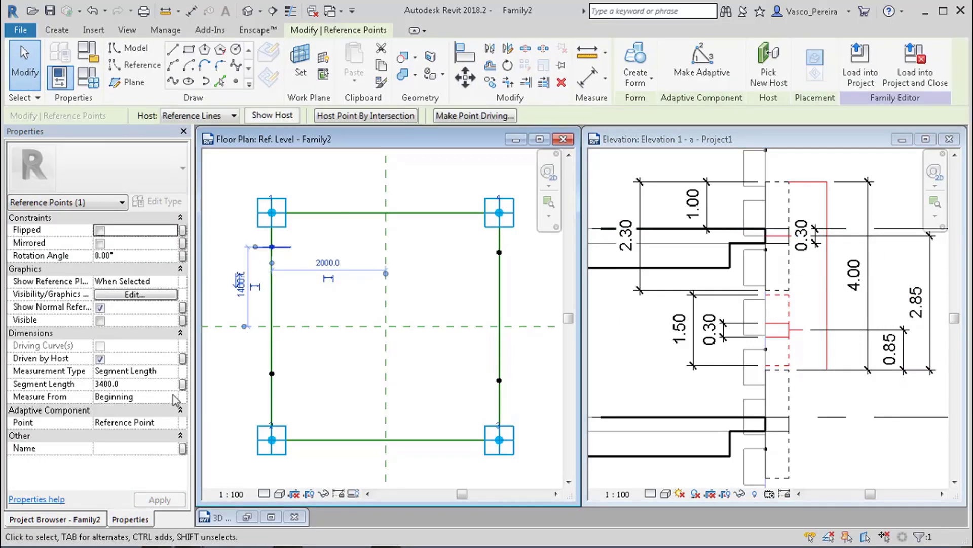
click(183, 384)
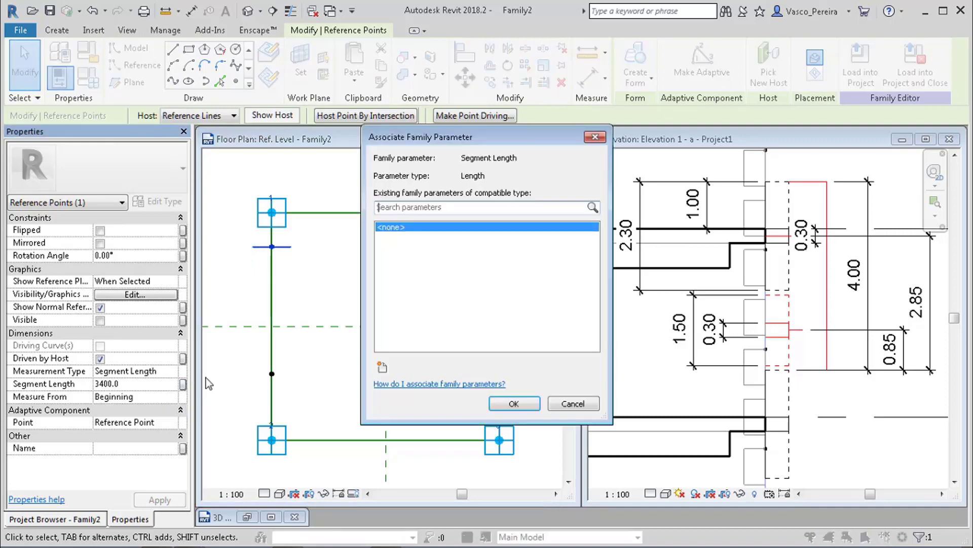
click(383, 363)
text(TopP)
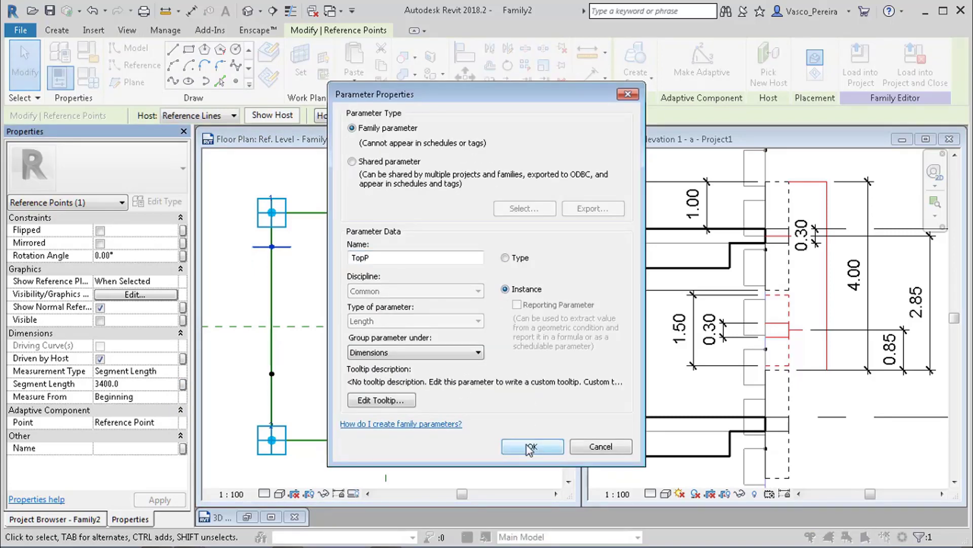
click(530, 446)
click(506, 341)
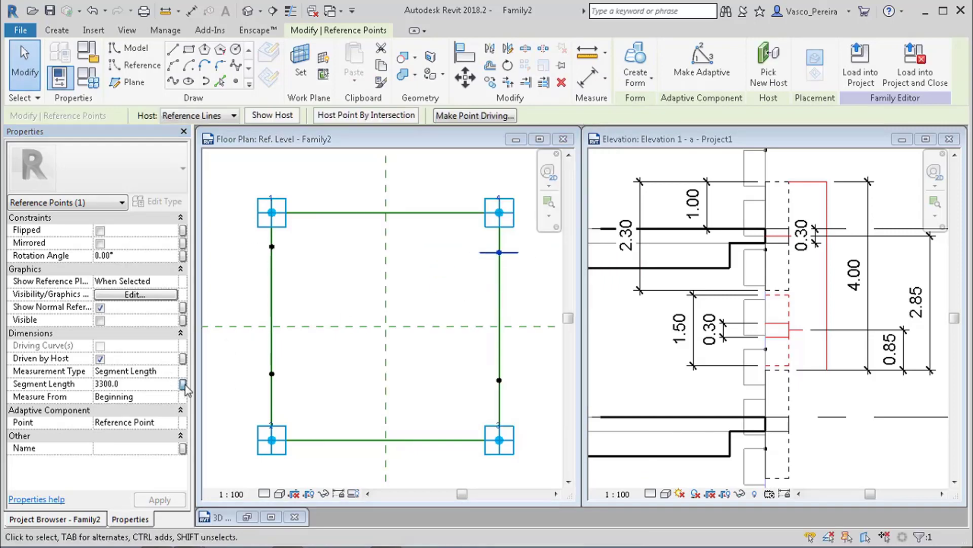
Associate the upper right point's segment length with the TopP parameter.
click(184, 384)
click(405, 235)
click(514, 403)
Set the lower left point's segment length to 850 mm and link it to a new instance family parameter named BotP.
click(272, 373)
click(153, 384)
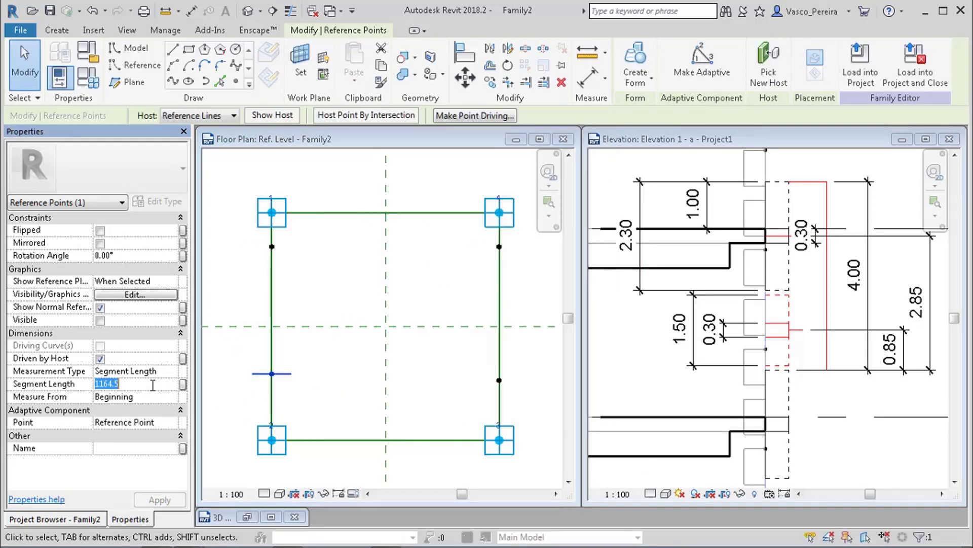
text(850)
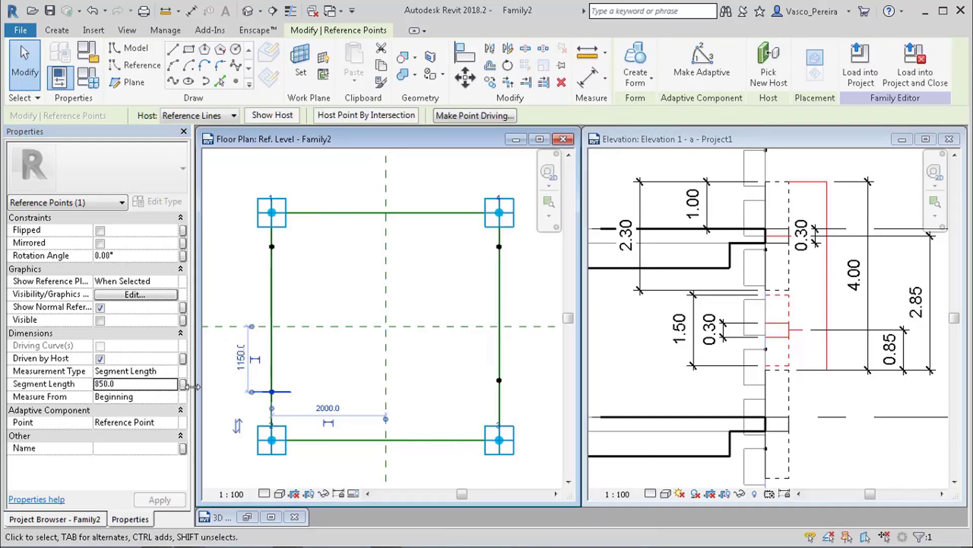
click(183, 384)
click(384, 370)
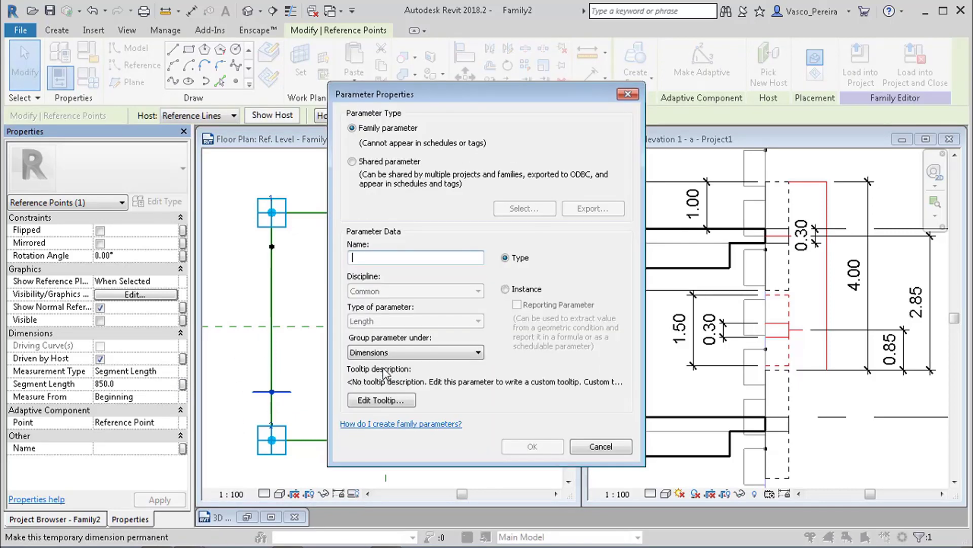
text(B)
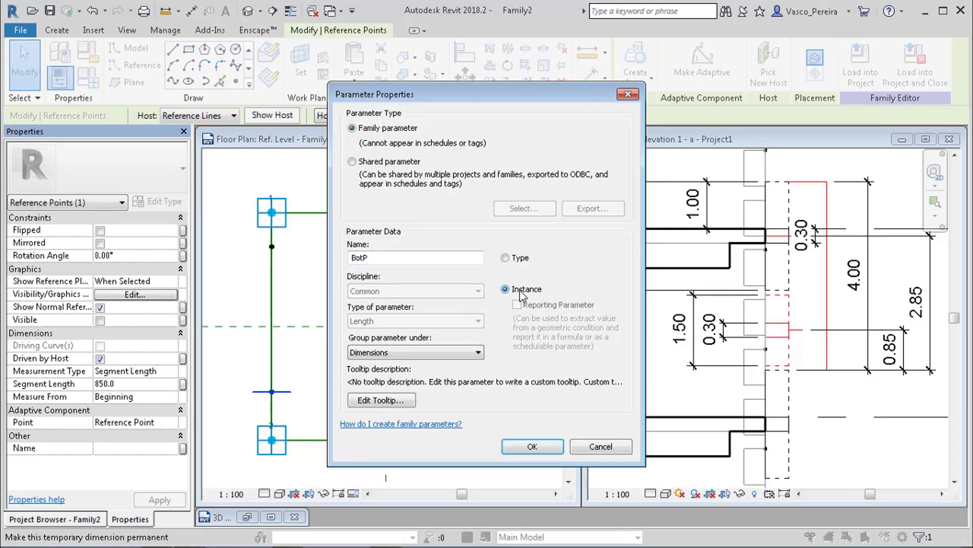
text(otP)
click(532, 446)
Associate the lower right point's segment length with the BotP parameter.
click(504, 341)
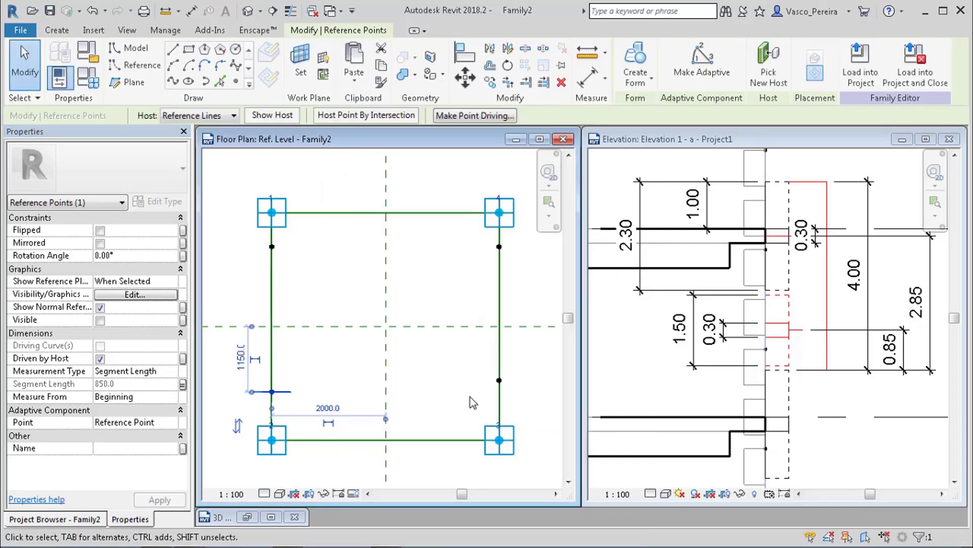
click(183, 386)
click(384, 236)
click(515, 404)
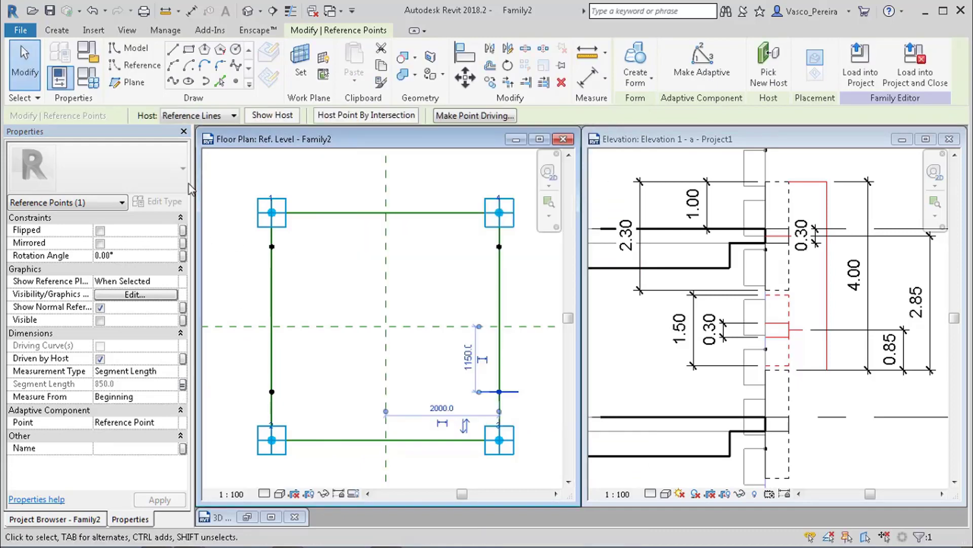
Set the TopP parameter to 2850 mm in the family types and check the lower left point.
click(60, 78)
click(472, 201)
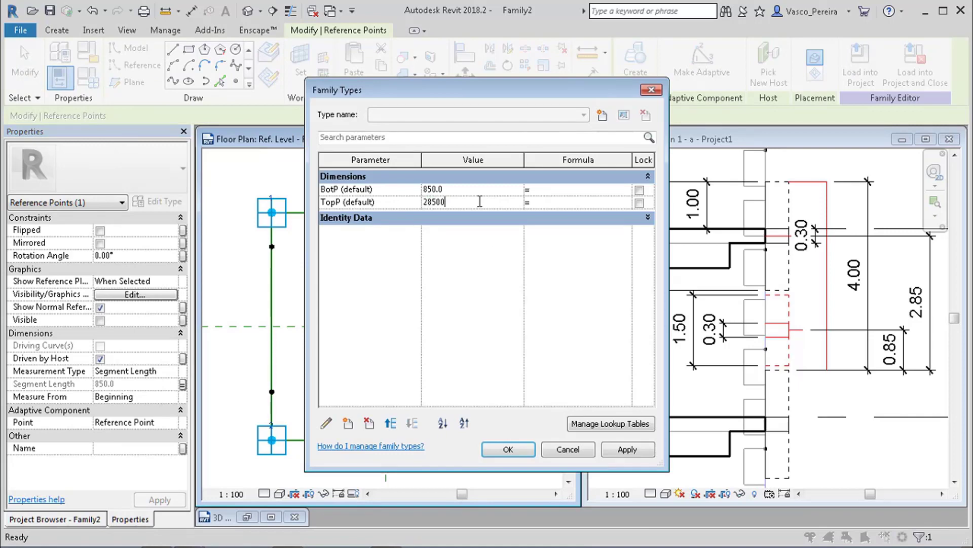
click(508, 449)
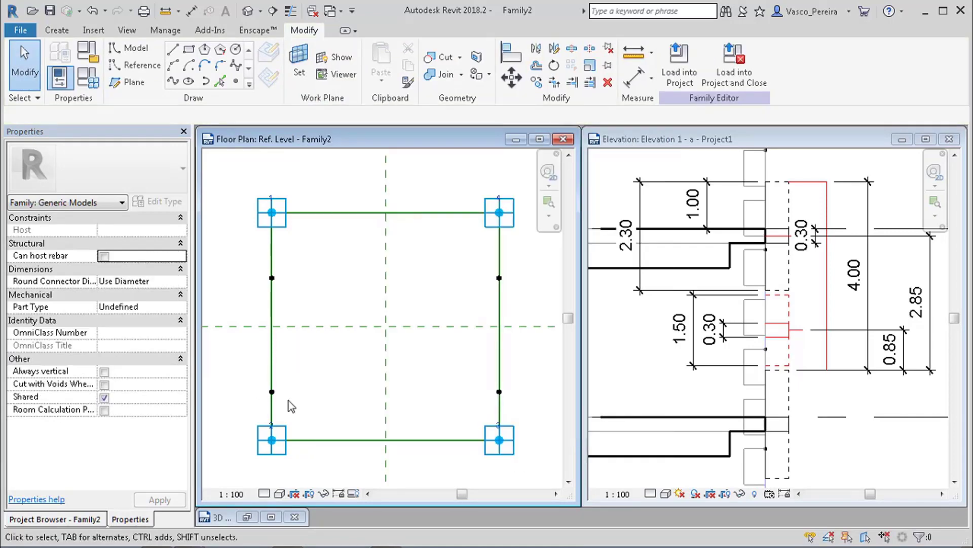
click(272, 391)
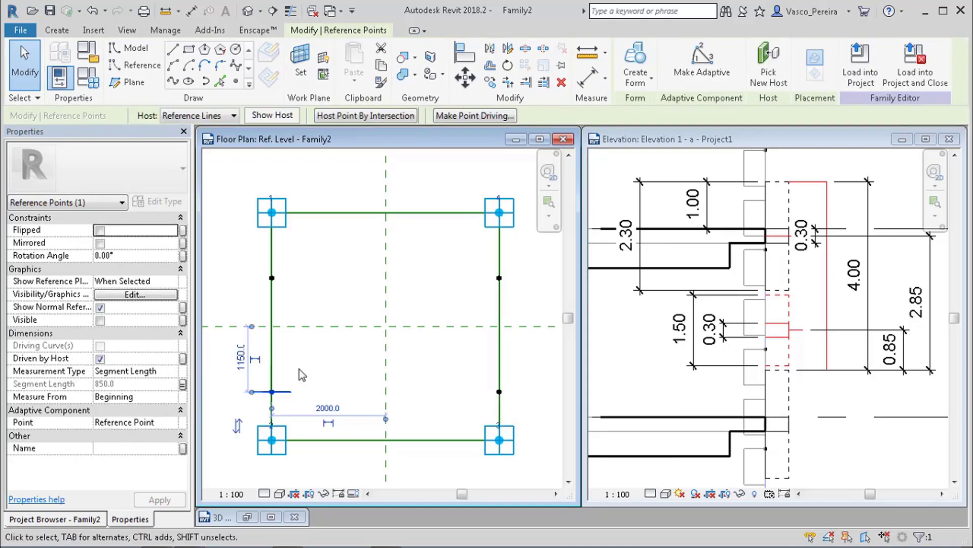
click(319, 274)
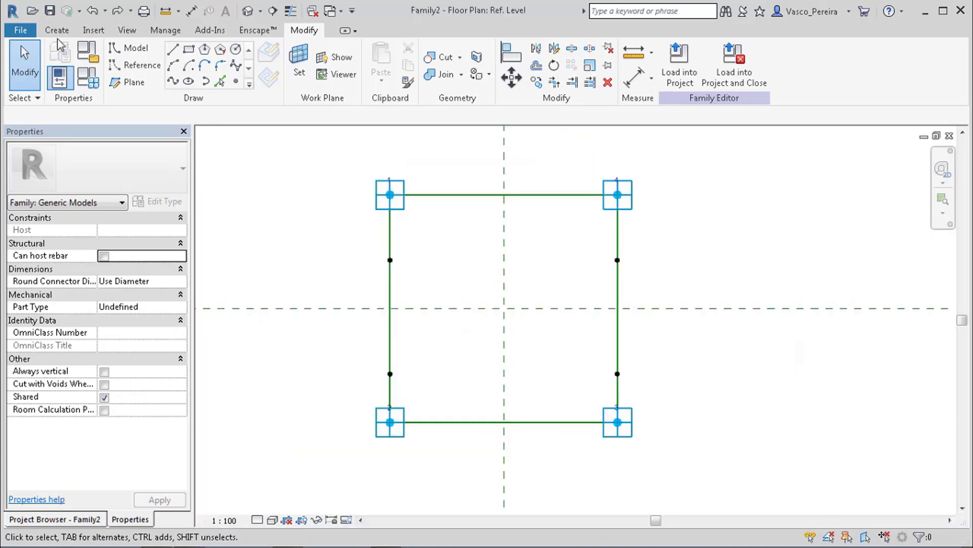
Create a new family from an English family template and show its list of views.
click(20, 30)
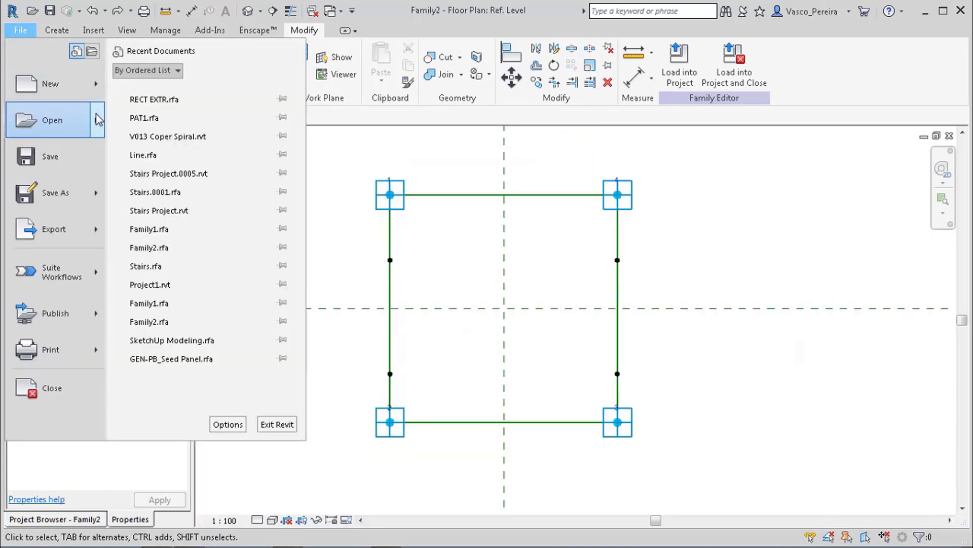
mouse_move(96, 84)
click(157, 129)
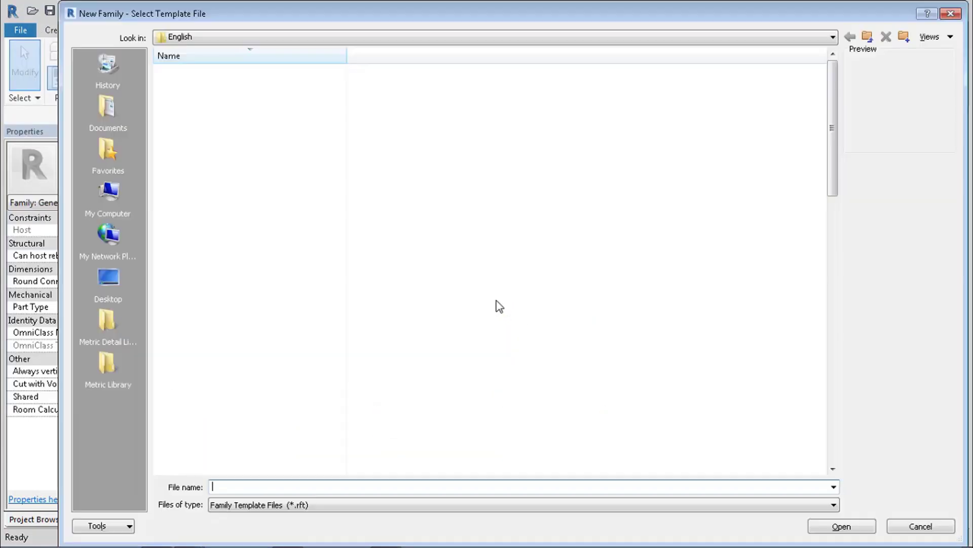
scroll(265, 331, down, 13)
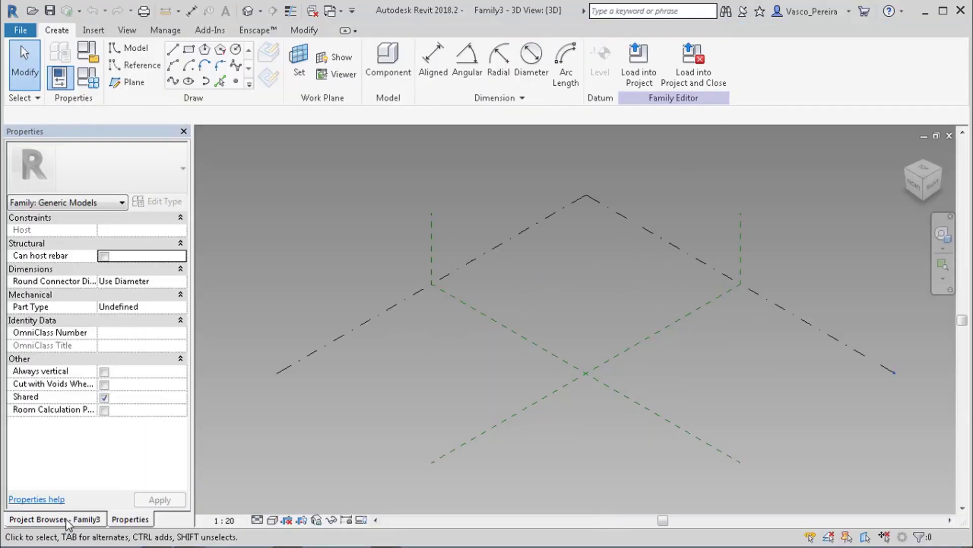
click(67, 519)
scroll(685, 356, up, 4)
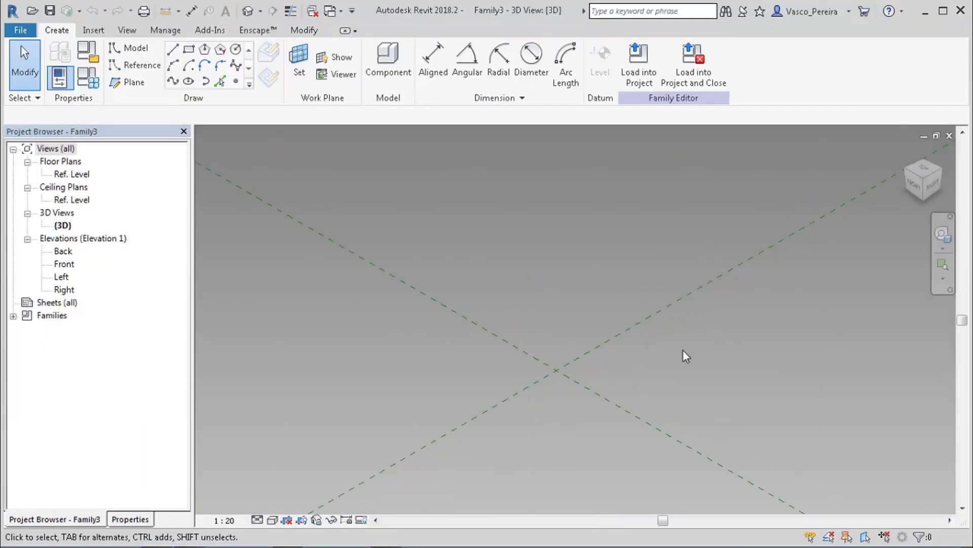
Place two reference points along the same centre reference plane in the 3D view and make both adaptive.
click(238, 81)
click(439, 289)
click(549, 358)
key(Escape)
key(Escape)
drag(415, 252, 603, 391)
click(641, 75)
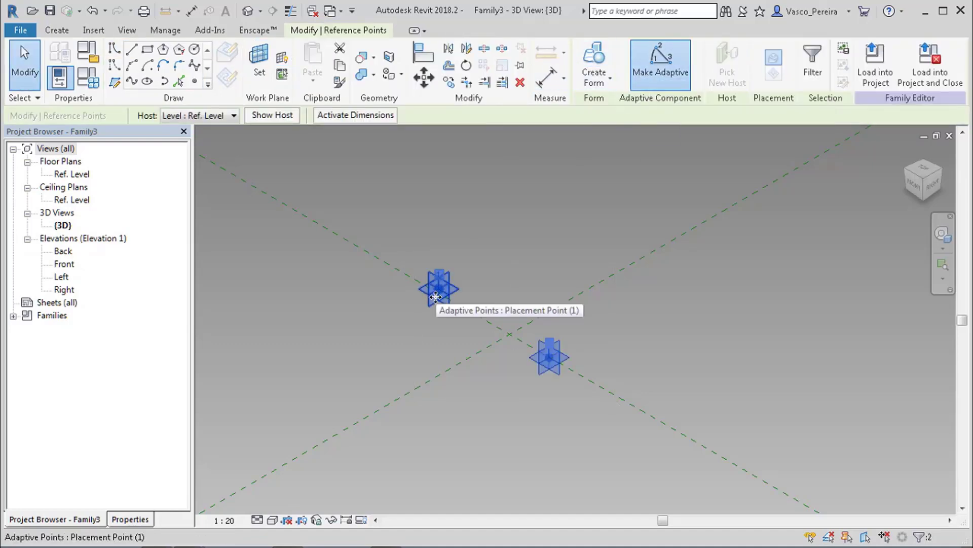
Connect the two adaptive points with a spline through points and turn it into a reference line.
scroll(422, 299, up, 3)
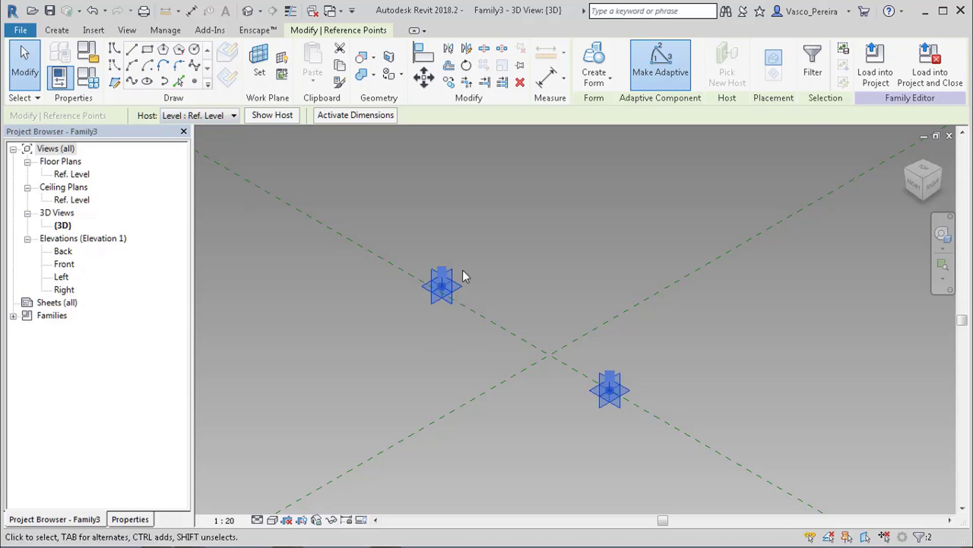
click(116, 80)
click(126, 513)
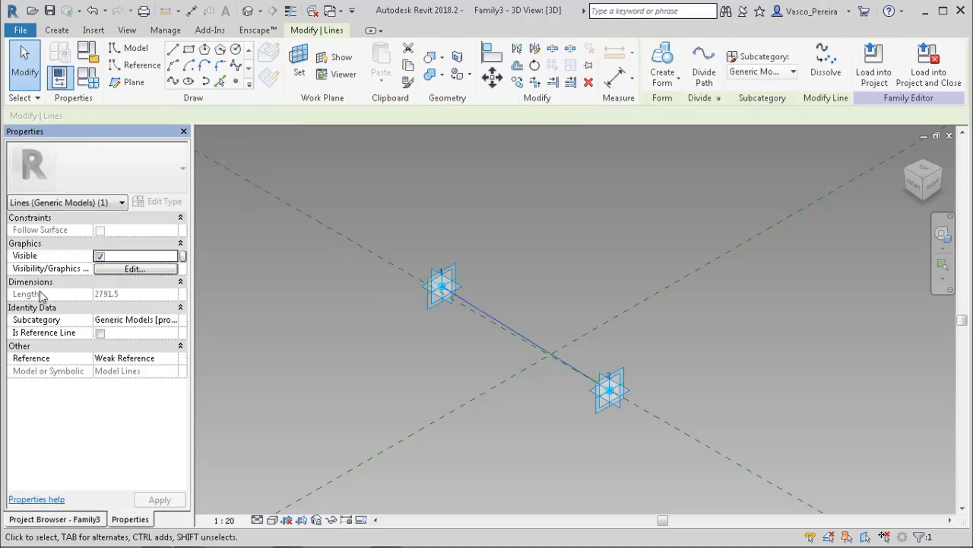
click(100, 332)
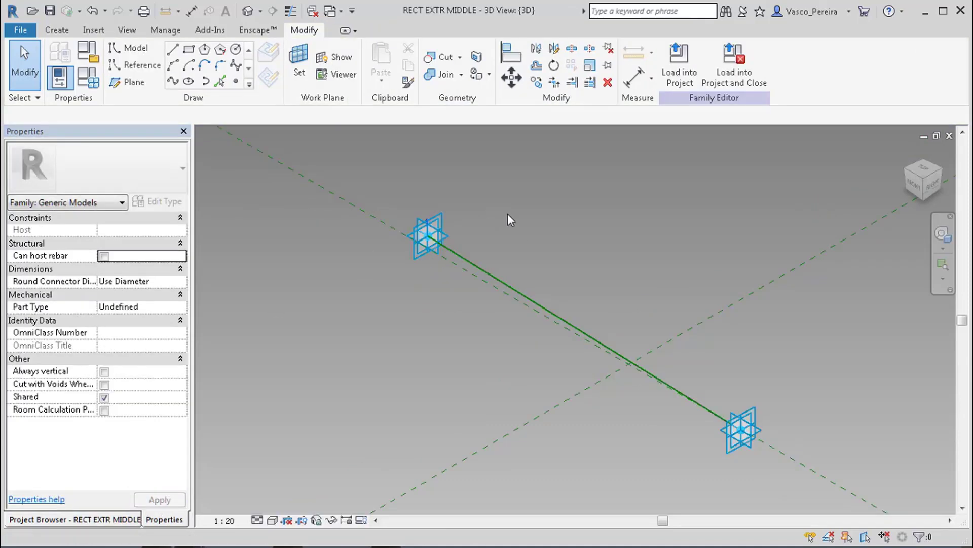
Set the reference line's vertical plane as the work plane and draw a model-line rectangle on it along the line.
key(w)
key(p)
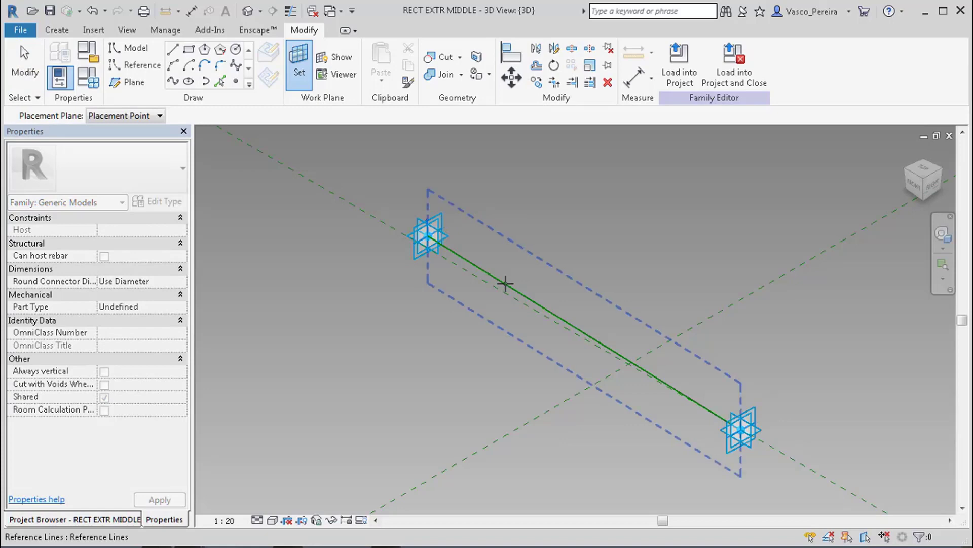
click(501, 281)
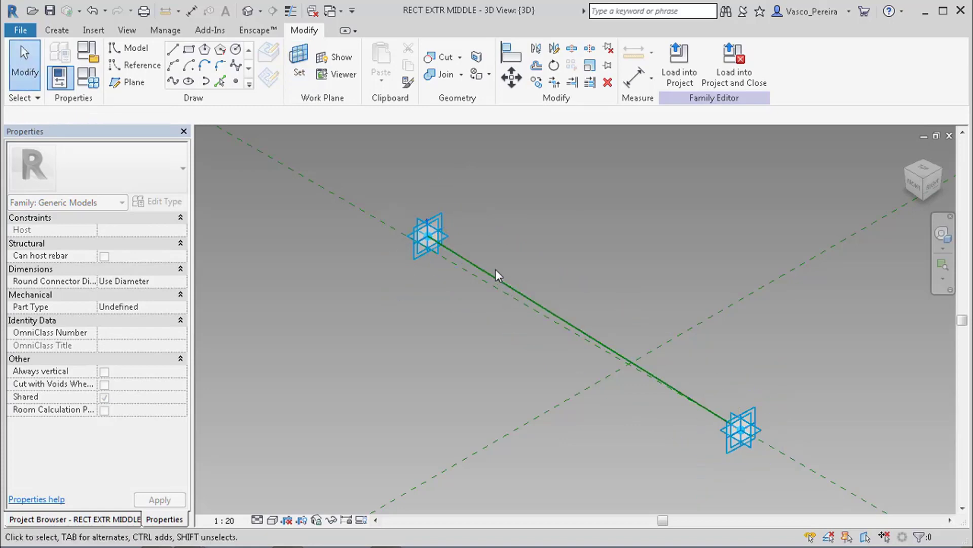
click(192, 54)
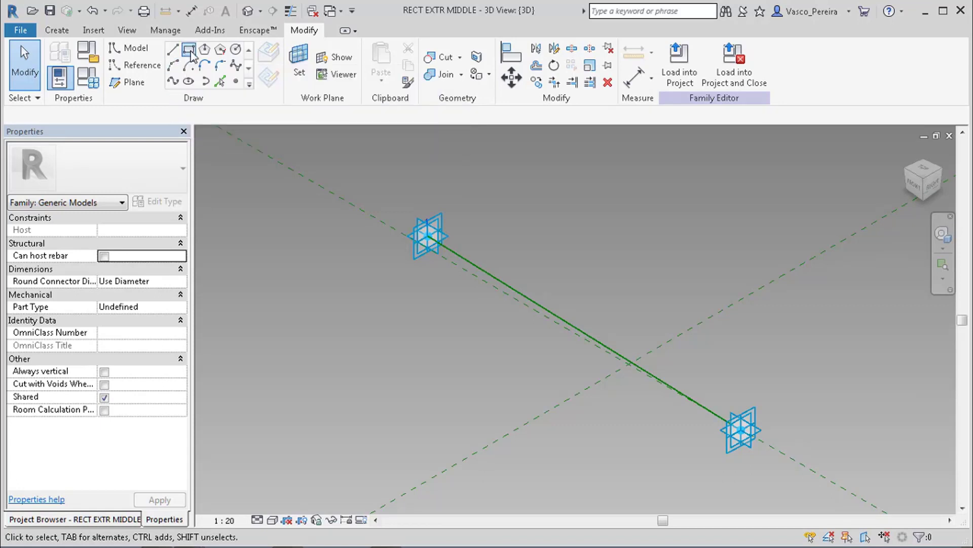
click(463, 249)
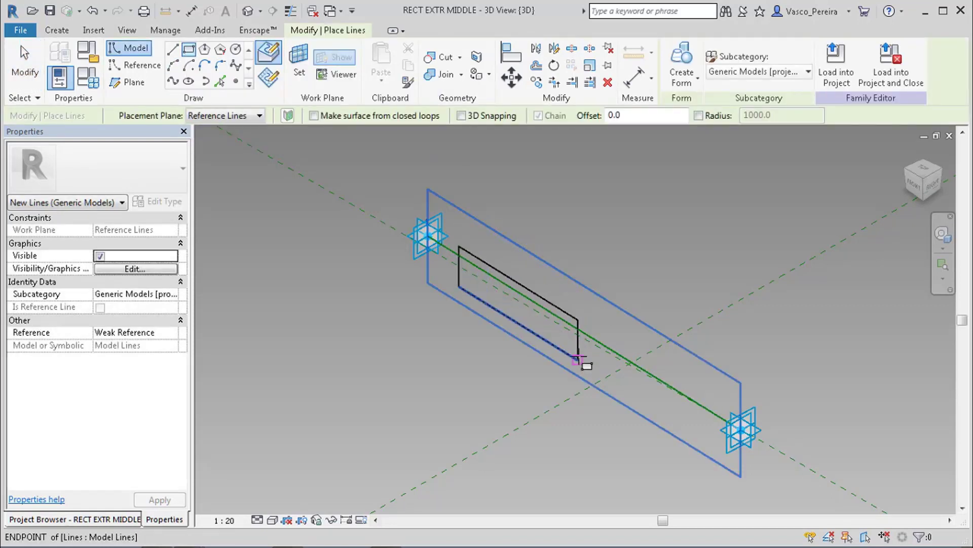
click(577, 339)
key(Escape)
key(Escape)
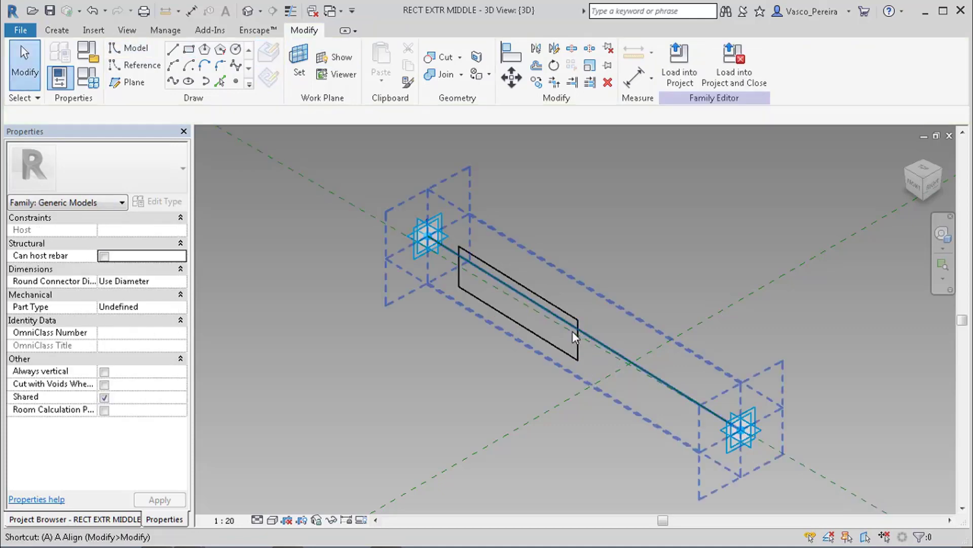
Align and lock the rectangle's two short sides to the end planes of the adaptive points.
click(439, 222)
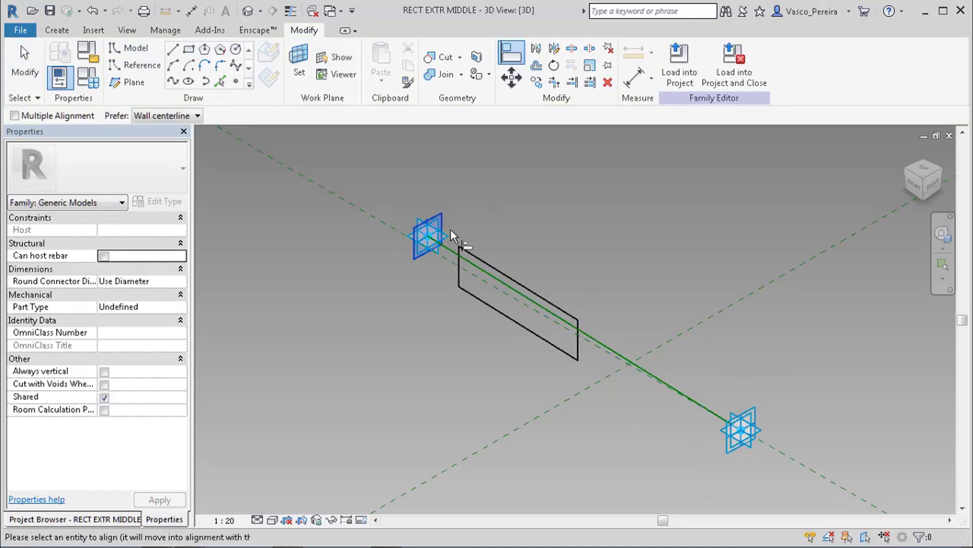
click(457, 272)
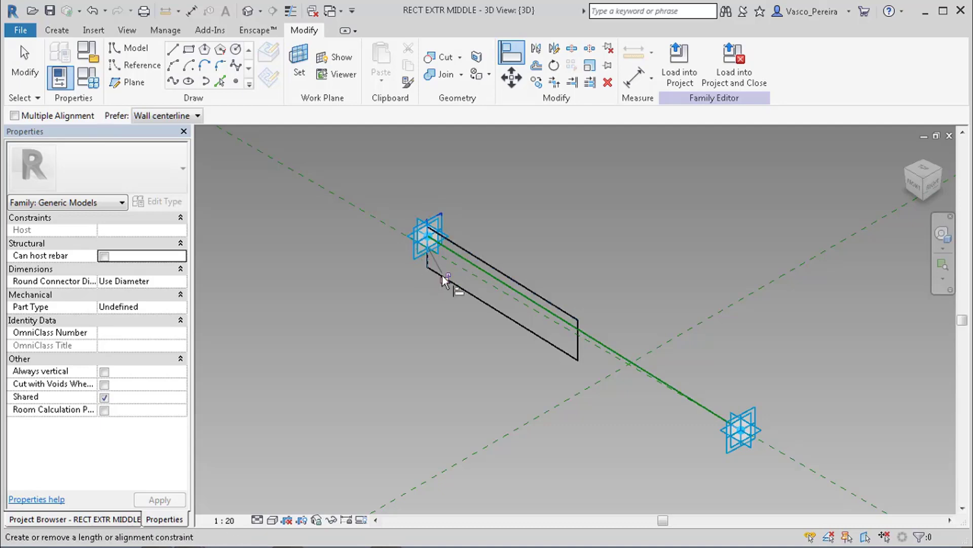
click(757, 419)
click(578, 348)
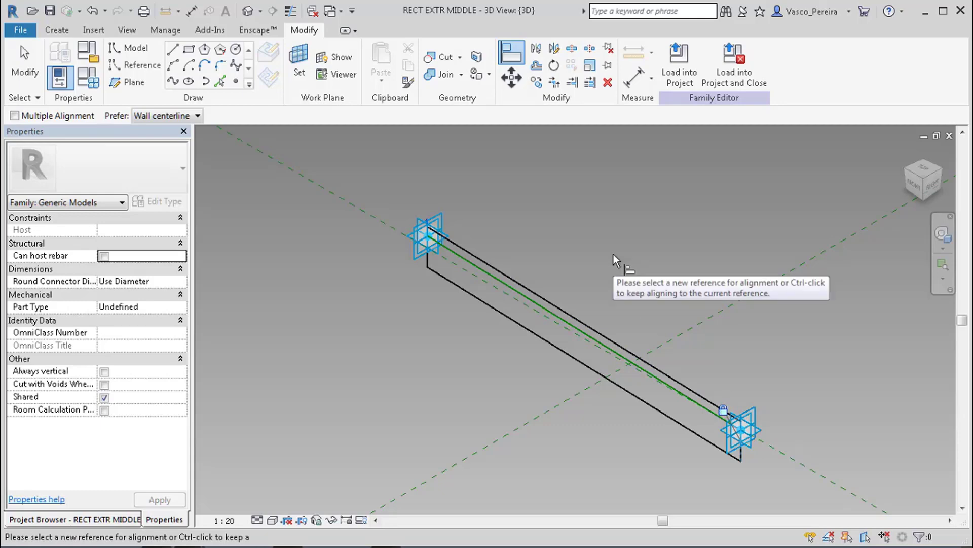
Dimension the rectangle's long edges to the reference line between them and make the two dimension segments equal.
key(d)
key(i)
click(535, 301)
click(480, 299)
click(365, 264)
click(330, 186)
key(Escape)
key(Escape)
Move the rectangle's upper edge upwards to make the profile taller about the reference line.
click(486, 260)
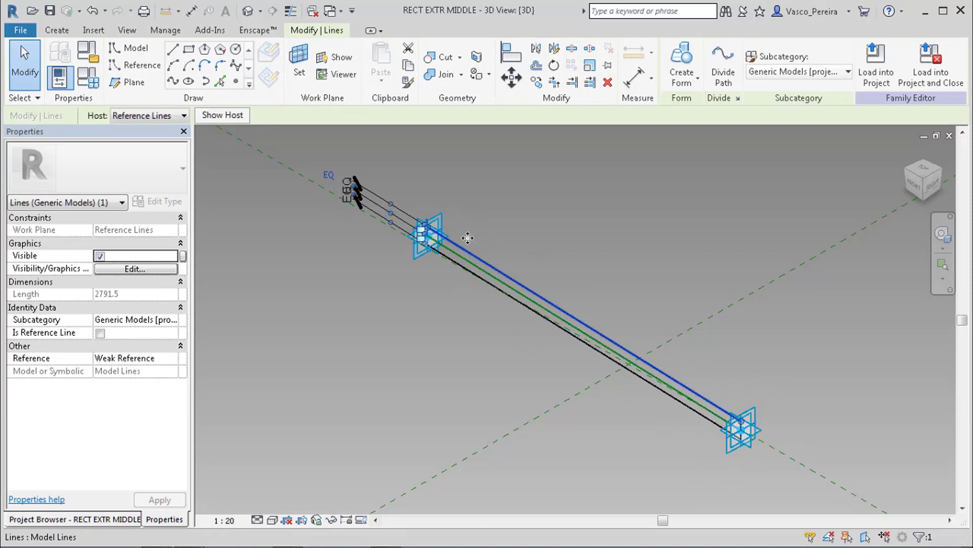
drag(468, 238, 472, 230)
key(Escape)
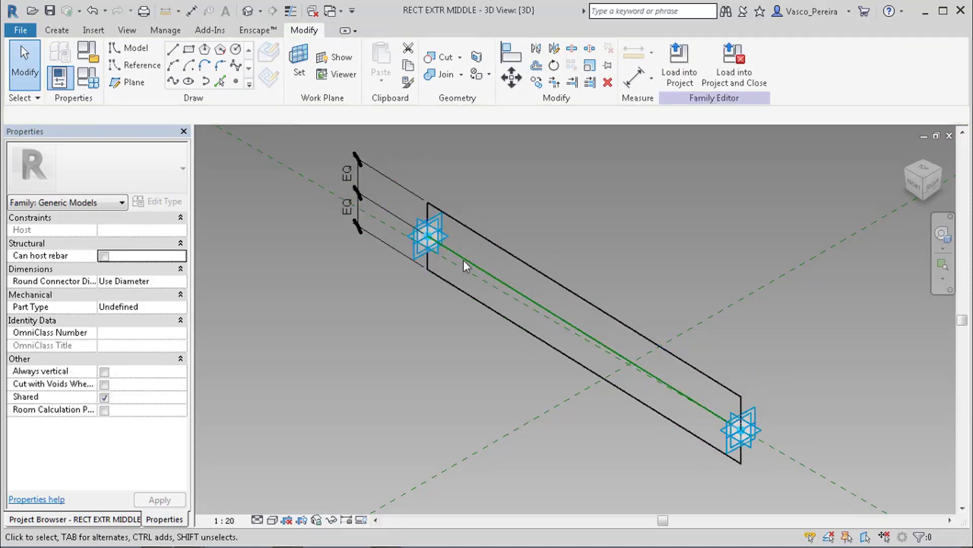
Convert all four rectangle edges to reference lines and create a solid box form from them.
key(Tab)
click(489, 237)
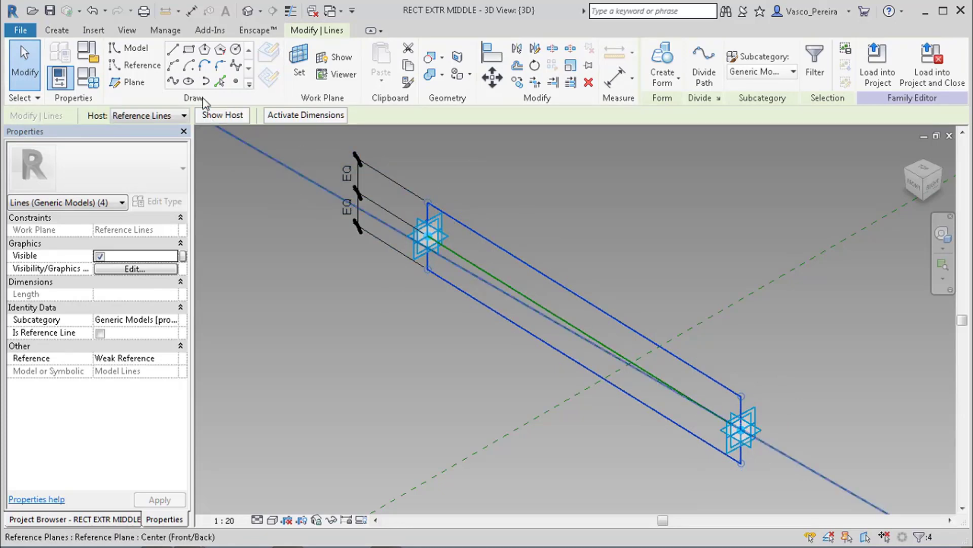
click(99, 335)
click(100, 333)
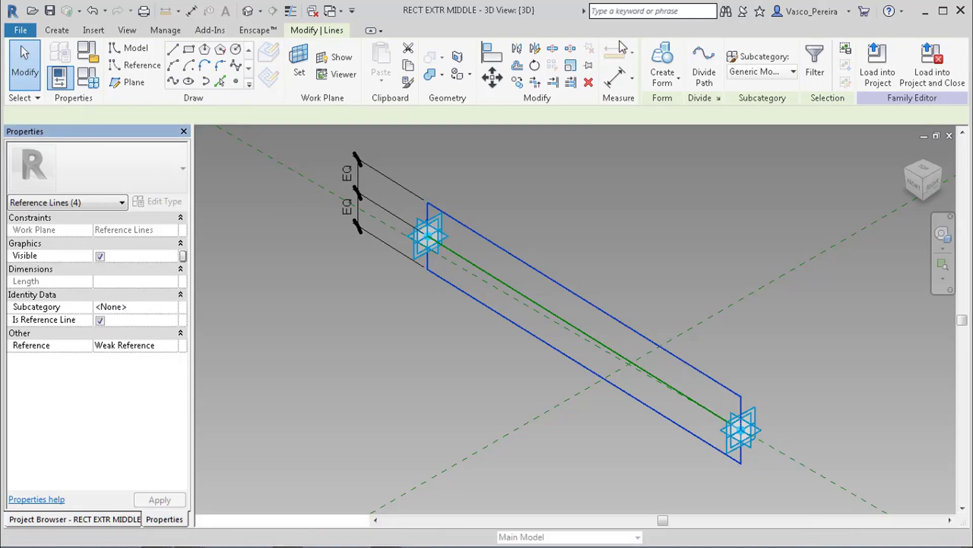
click(662, 61)
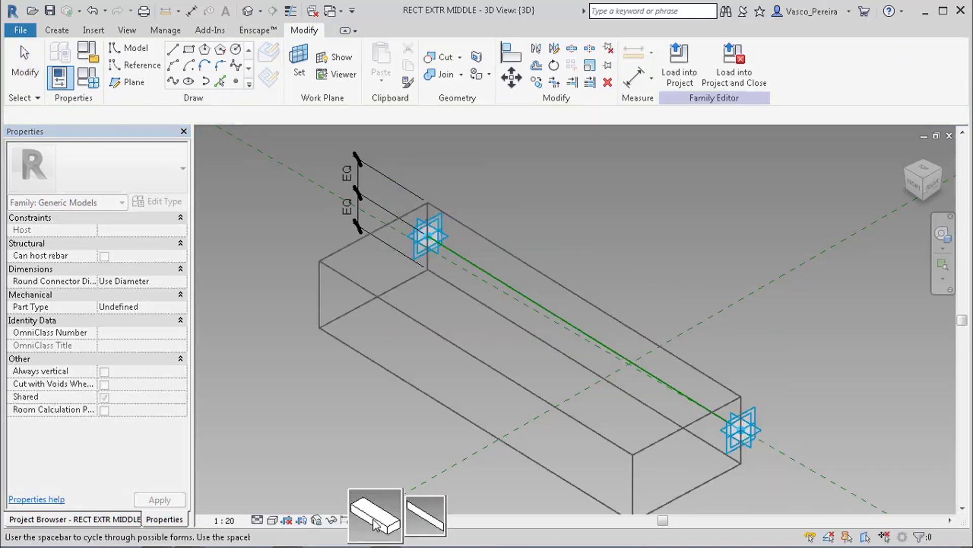
click(373, 513)
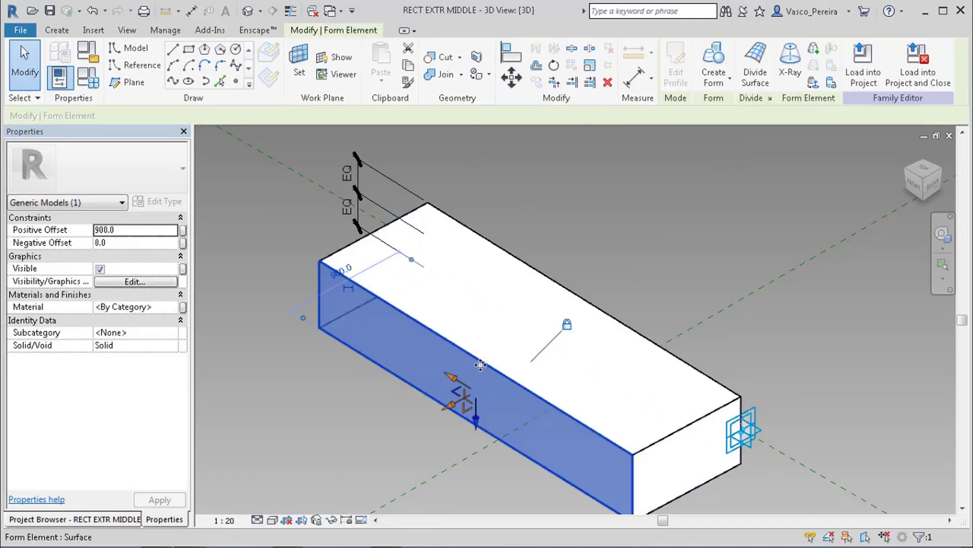
Set the box form's positive offset to 500 and associate it with the existing Extrusion parameter.
click(142, 229)
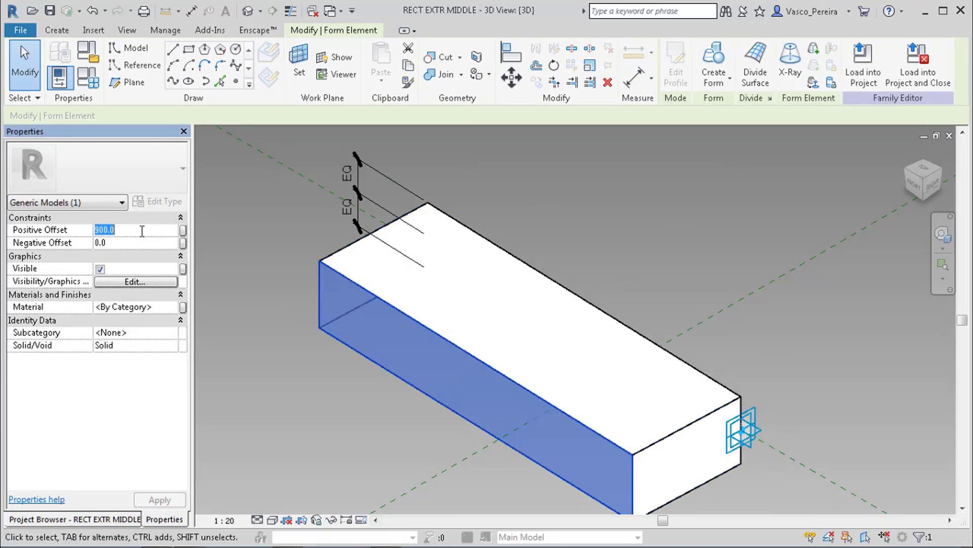
text(50)
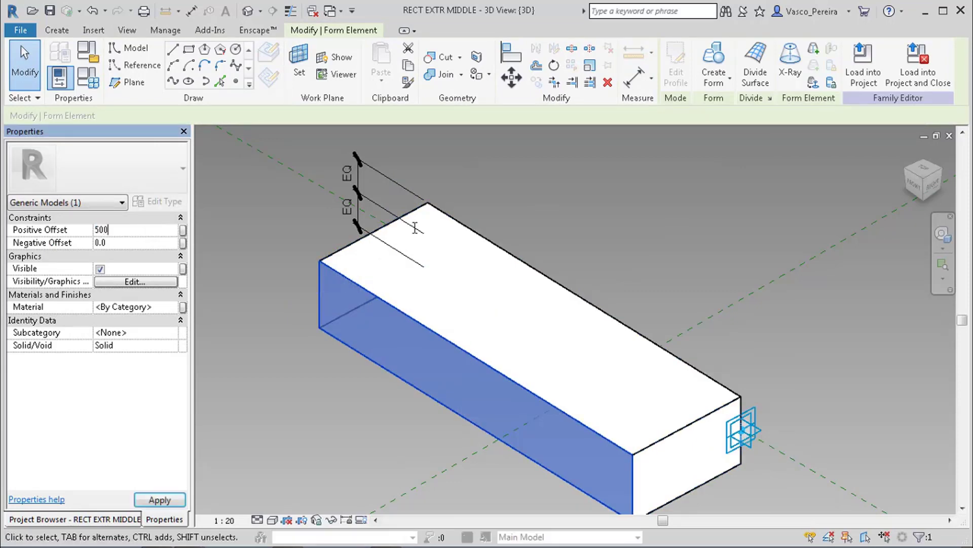
text(0)
key(Return)
click(183, 230)
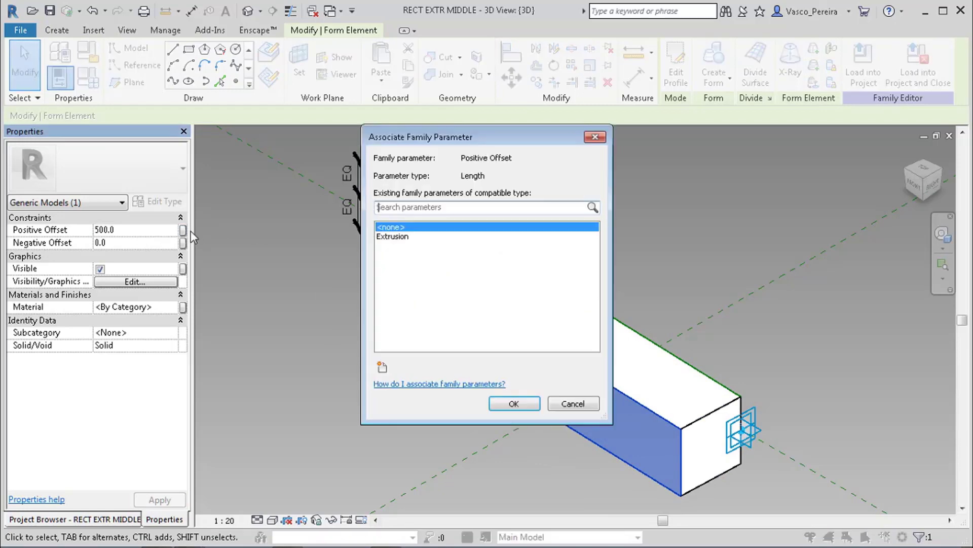
click(405, 237)
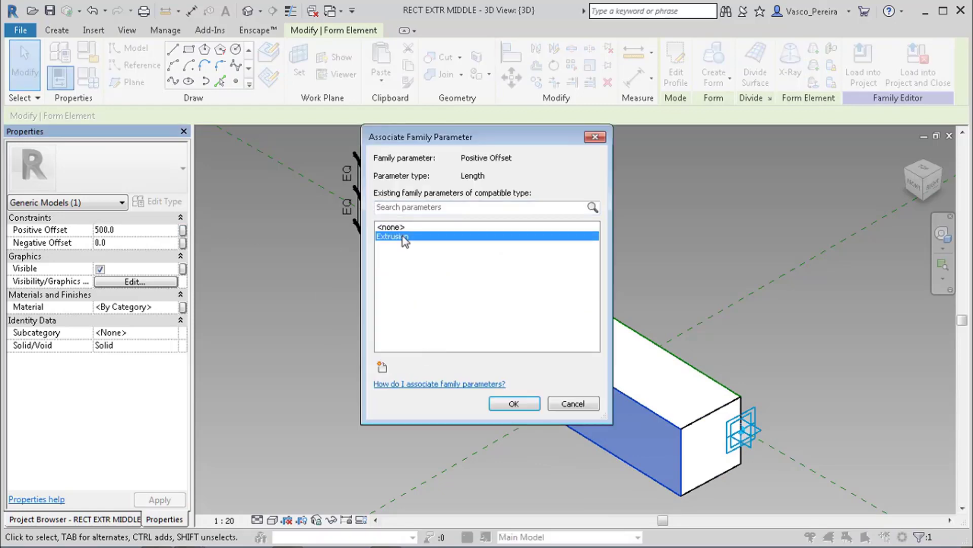
click(513, 402)
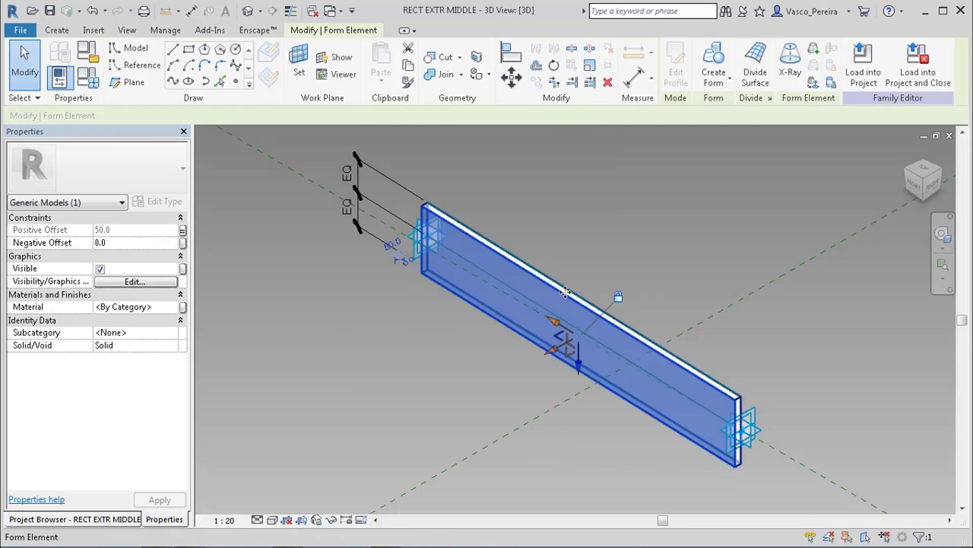
Associate the box form's material with the existing MAT parameter.
click(183, 307)
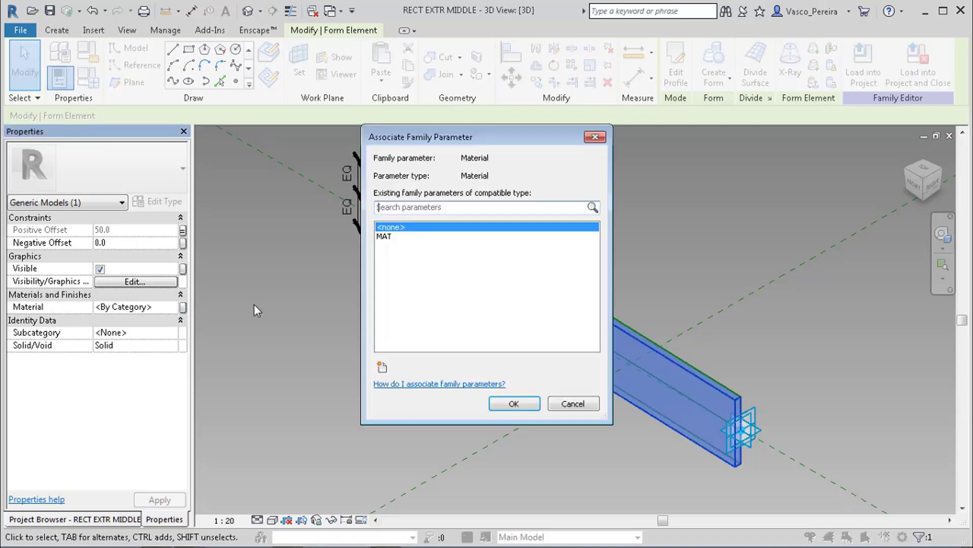
click(383, 236)
click(495, 404)
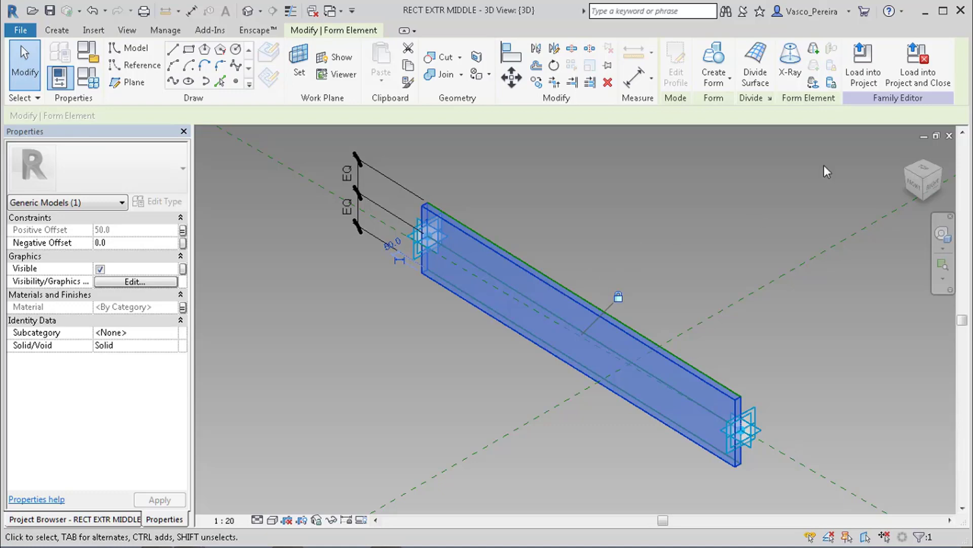
Load the rebuilt RECT EXTR MIDDLE family into Family2, close its file and replace the version already loaded there.
click(919, 74)
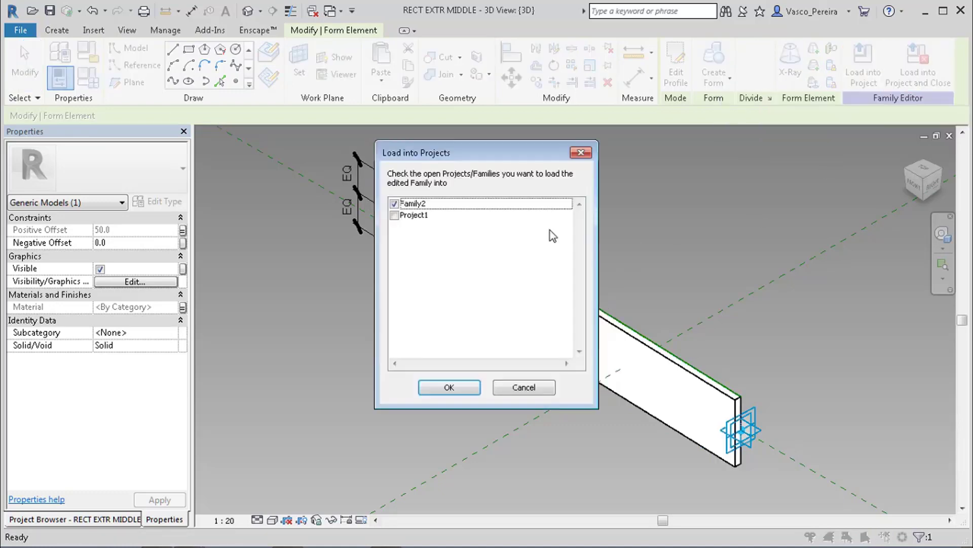
click(449, 388)
click(470, 291)
click(484, 290)
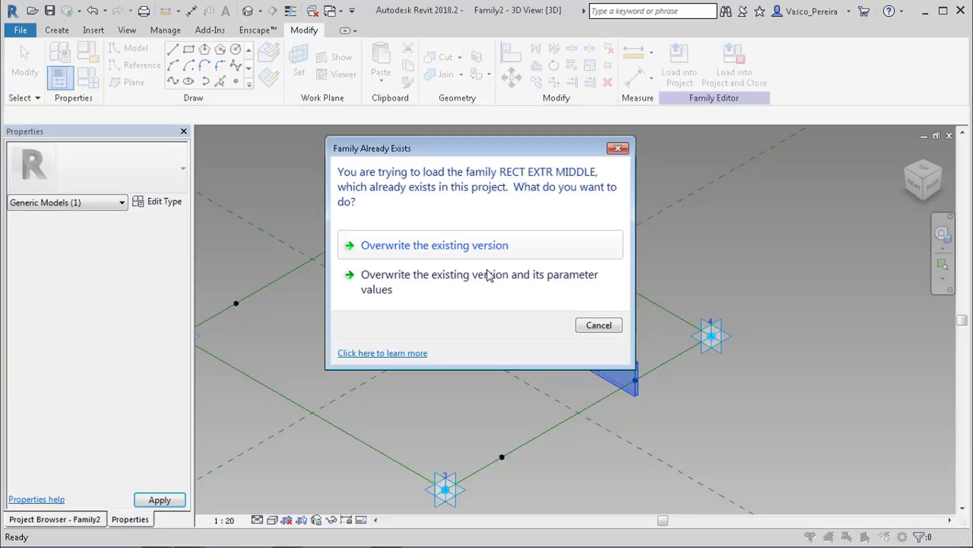
click(536, 248)
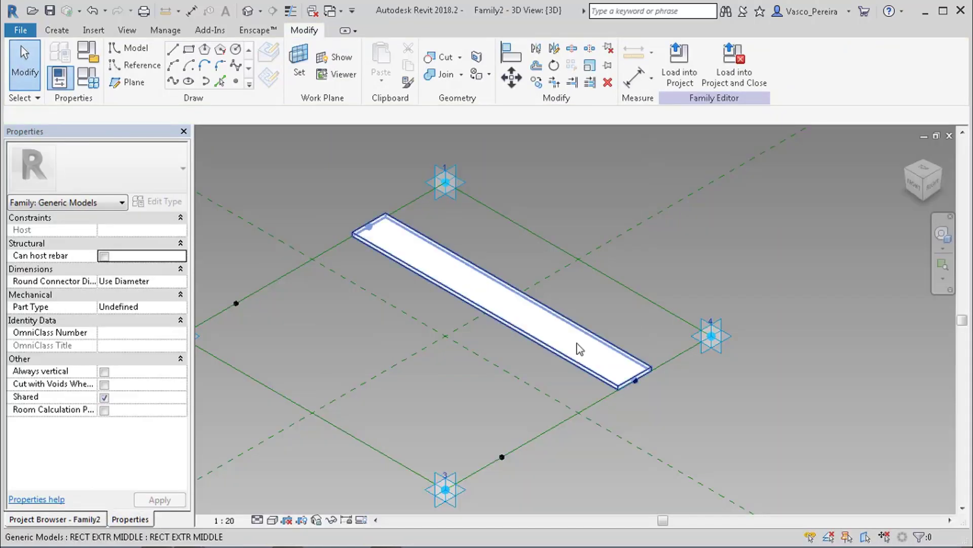
Replace the existing bar with a new RECT EXTR MIDDLE component between the two reference points nearest adaptive points 1 and 4.
click(578, 348)
key(Delete)
scroll(597, 338, up, 1)
middle_drag(596, 339, 665, 349)
key(c)
key(m)
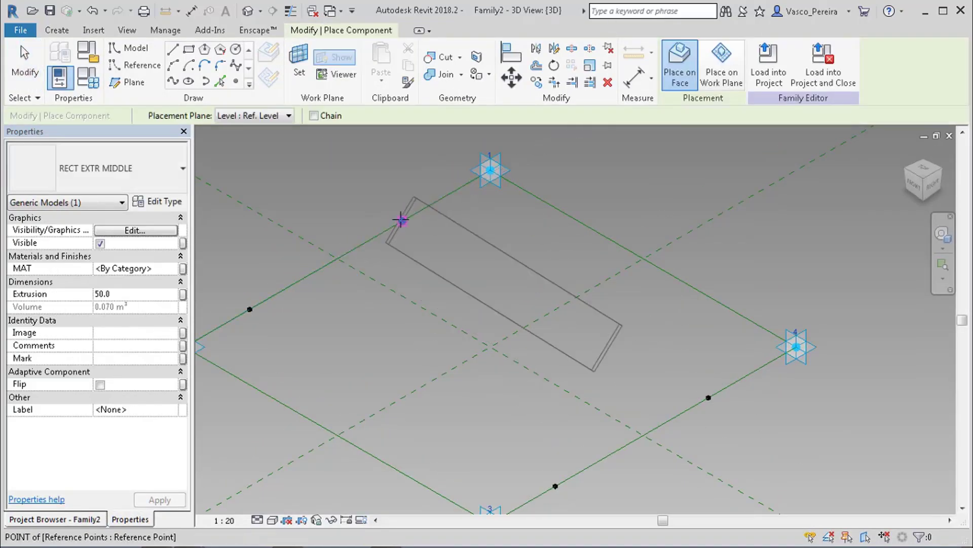
click(402, 221)
click(708, 398)
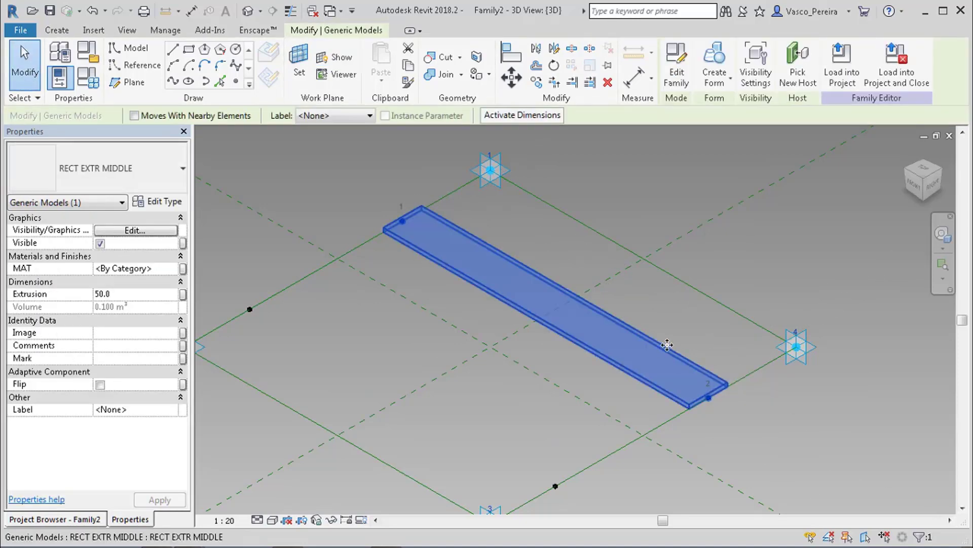
Place a second RECT EXTR MIDDLE component between the two reference points nearest adaptive points 2 and 3.
click(250, 309)
click(555, 486)
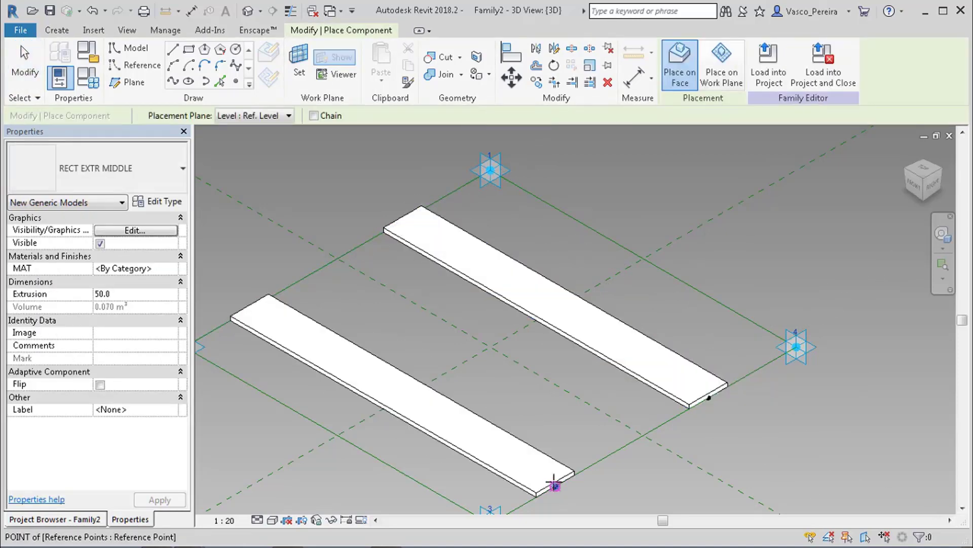
key(Escape)
key(Escape)
Flex the panel by raising adaptive point 4, and undo the move.
click(796, 347)
drag(795, 325, 792, 206)
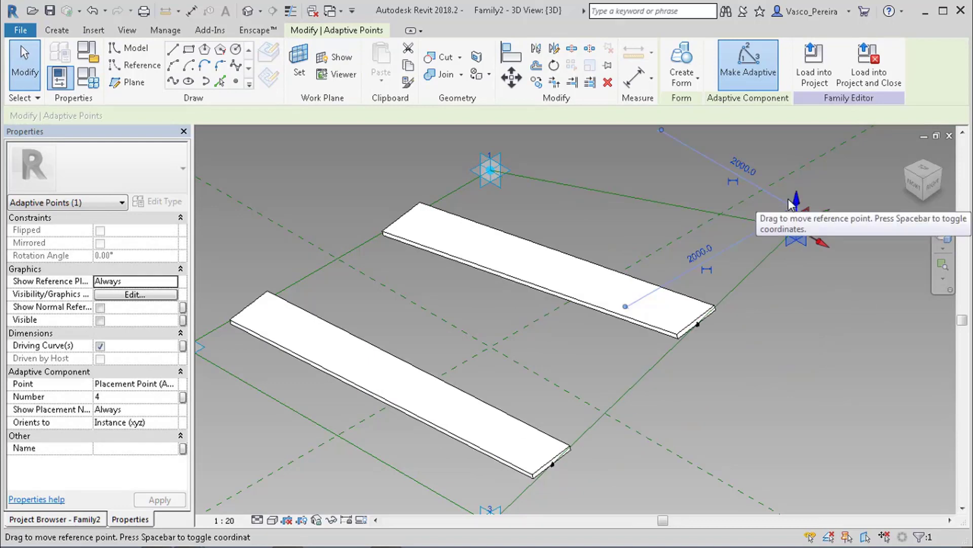
key(ctrl+z)
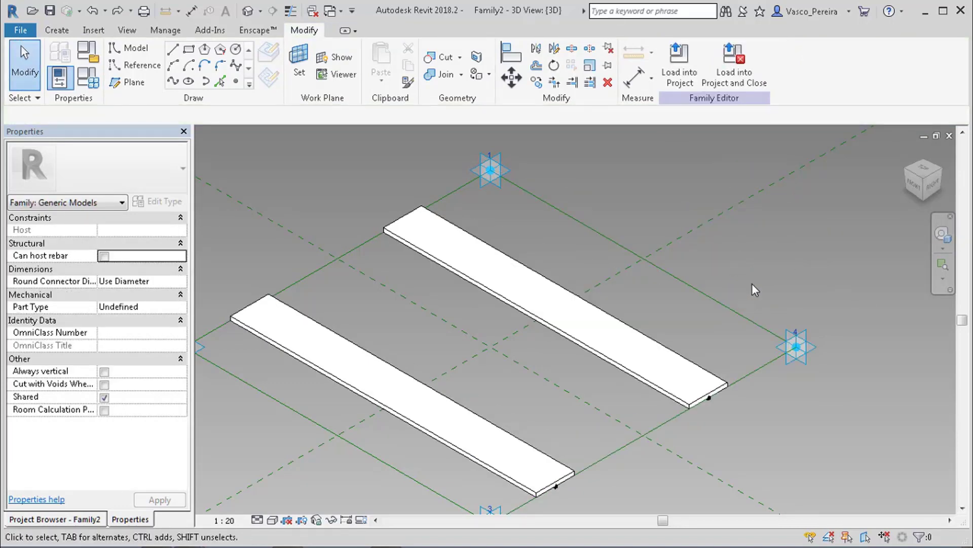
Associate the Extrusion value of both bars with a new instance parameter named EXTRUSION.
click(599, 350)
ctrl+click(489, 426)
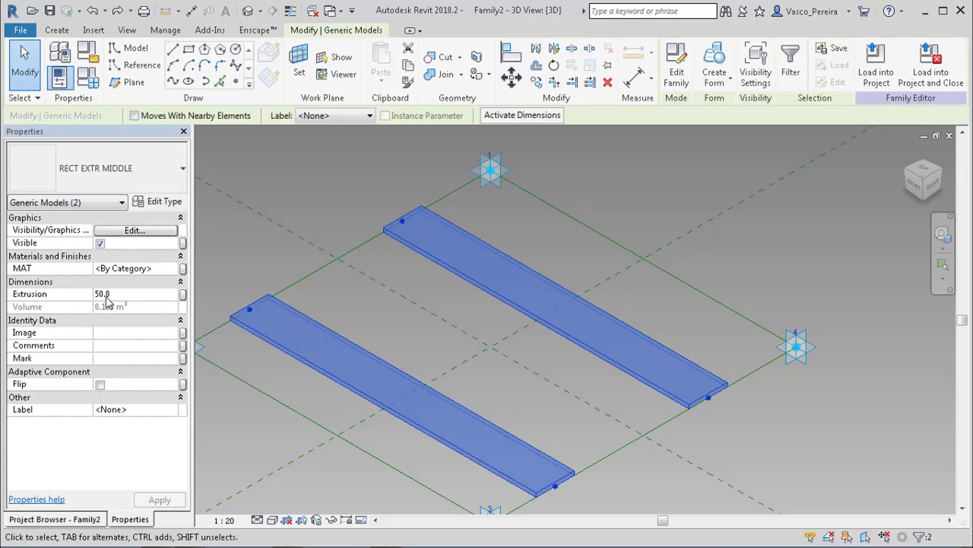
click(183, 295)
click(387, 365)
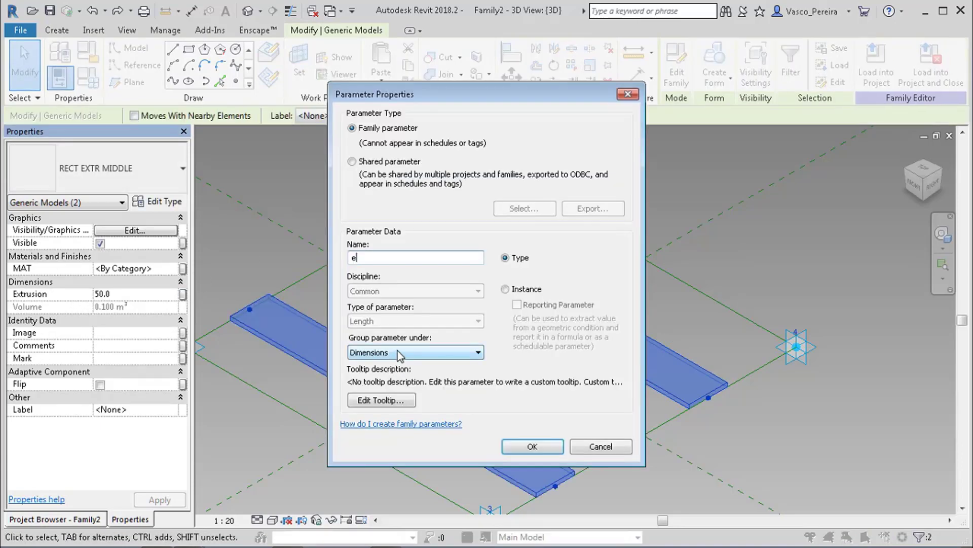
text(pANEL)
key(BackSpace)
key(BackSpace)
key(BackSpace)
key(BackSpace)
key(BackSpace)
text(E)
key(Return)
click(514, 403)
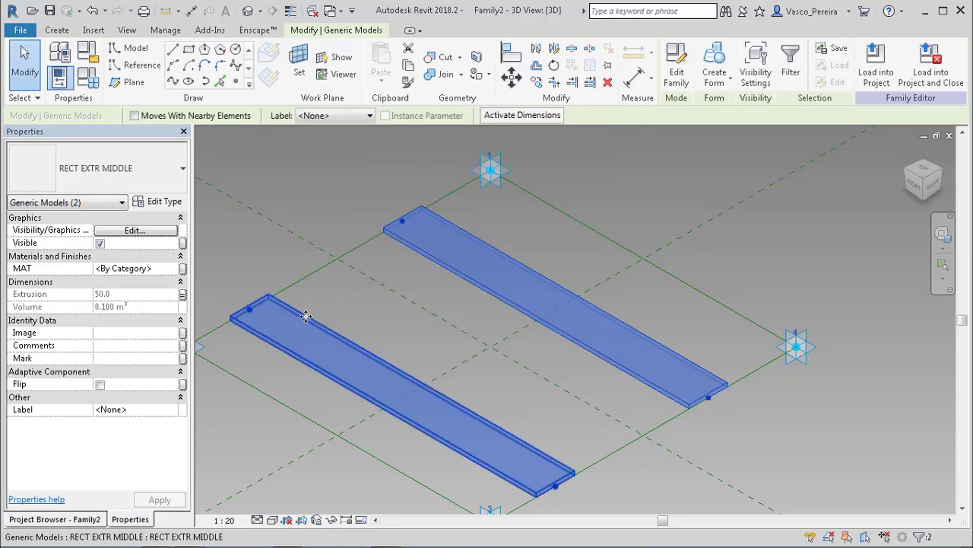
Set the EXTRUSION parameter to 500 in the family types.
click(87, 80)
click(465, 203)
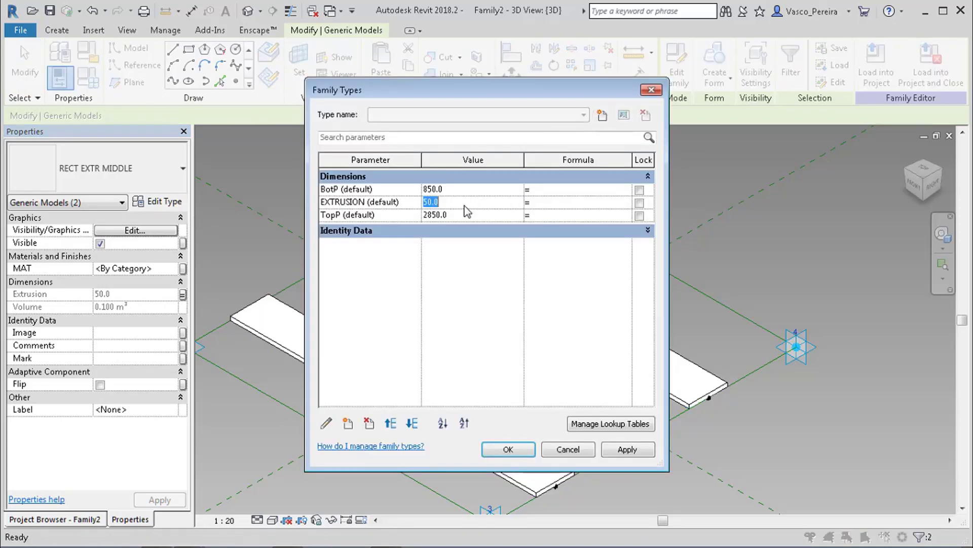
click(495, 449)
Open the RECT EXTR MIDDLE family for editing from the bar near points 1 and 4, and temporarily hide its solid form.
click(502, 287)
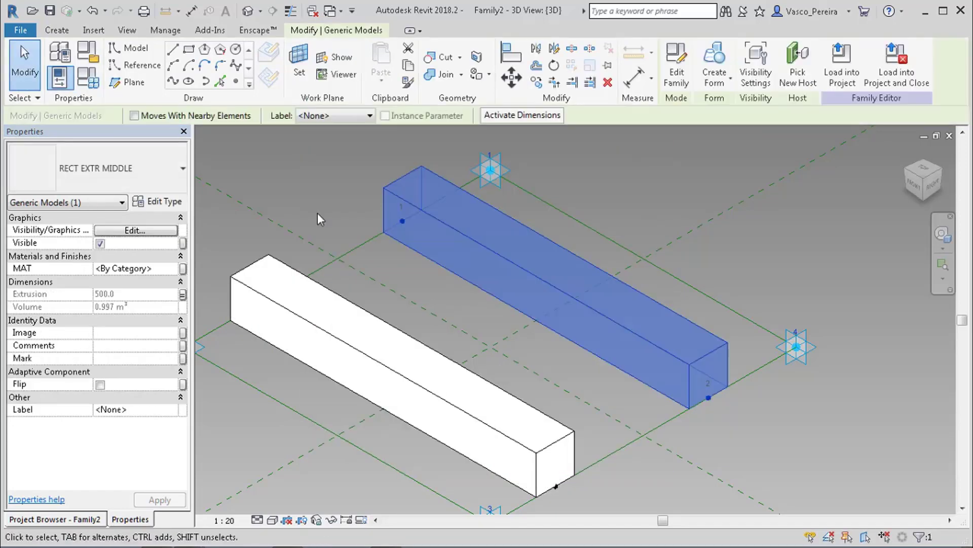
click(677, 76)
scroll(558, 350, up, 5)
click(547, 277)
key(h)
key(h)
Dimension the distance between the rectangle's two long reference lines and label it with a new instance parameter named PANEL WIDTH.
key(d)
key(i)
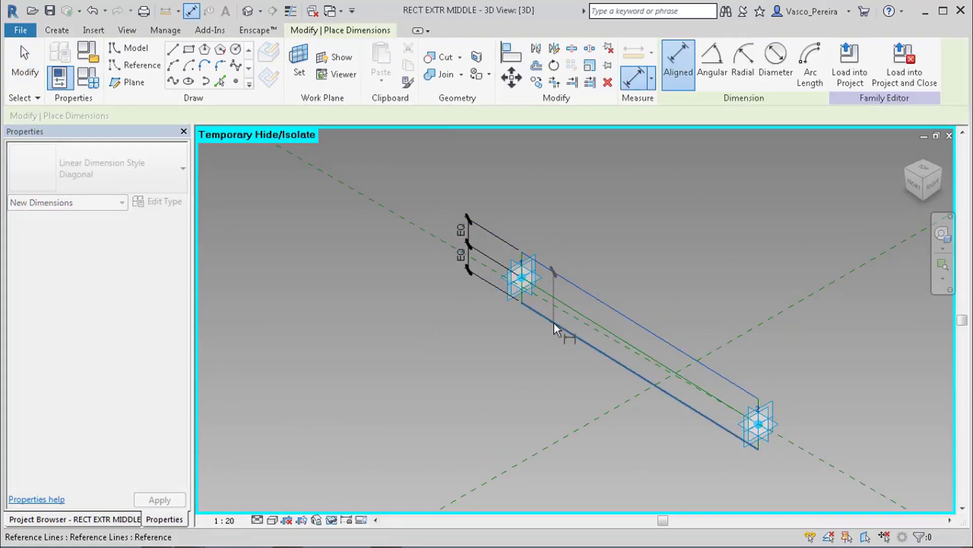
click(421, 199)
key(Escape)
click(768, 62)
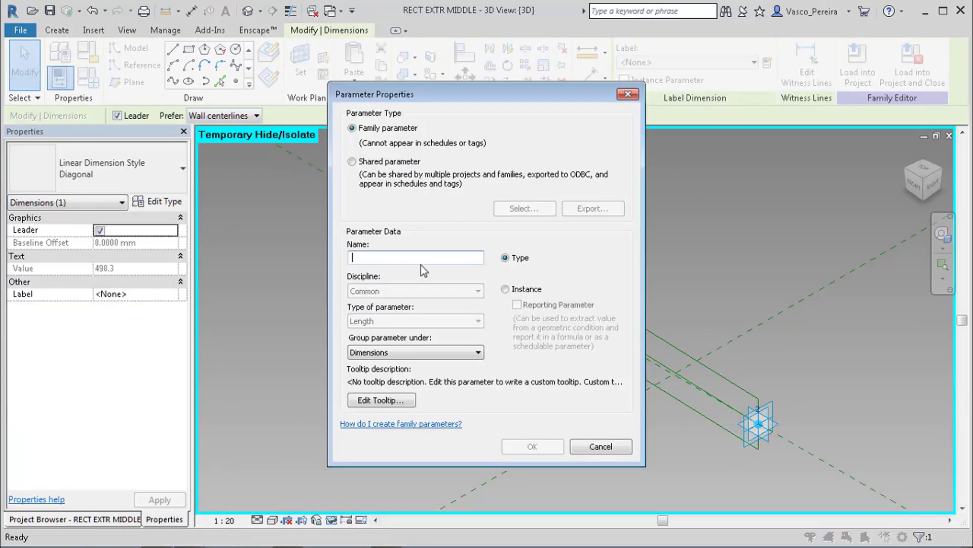
text(wIDTH)
key(Home)
key(Delete)
text(PANEL W)
click(505, 289)
click(532, 446)
Reload the RECT EXTR MIDDLE family with its PANEL WIDTH parameter into Family2, replacing the loaded version.
click(857, 63)
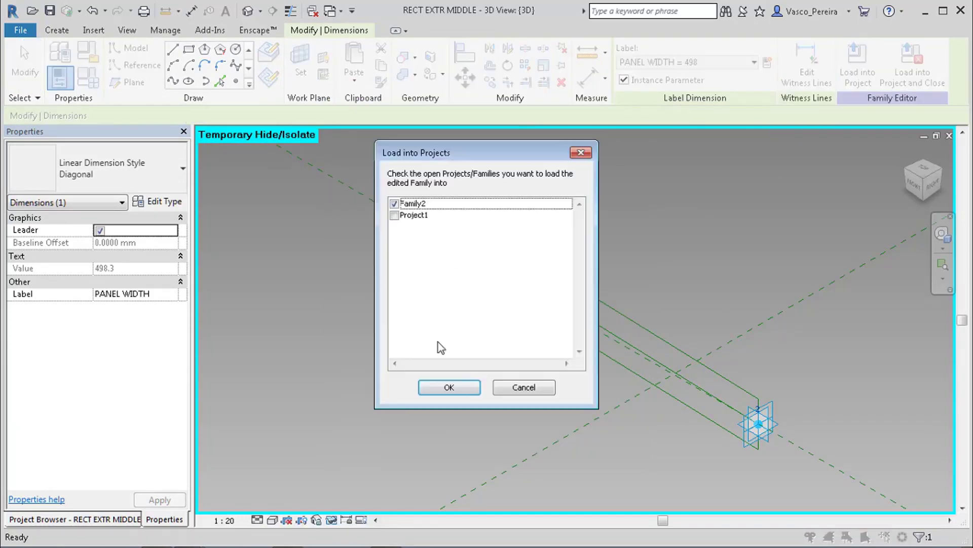
click(446, 387)
click(469, 290)
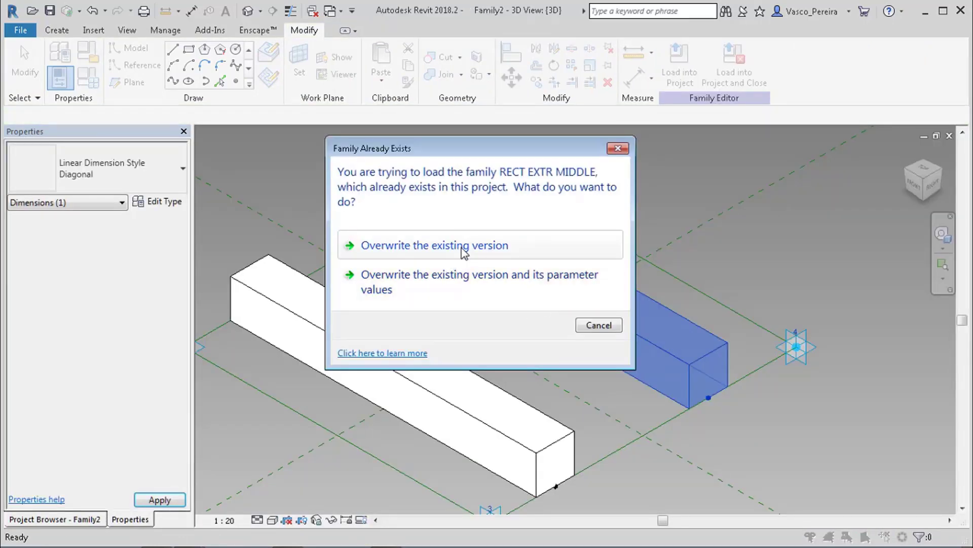
click(463, 249)
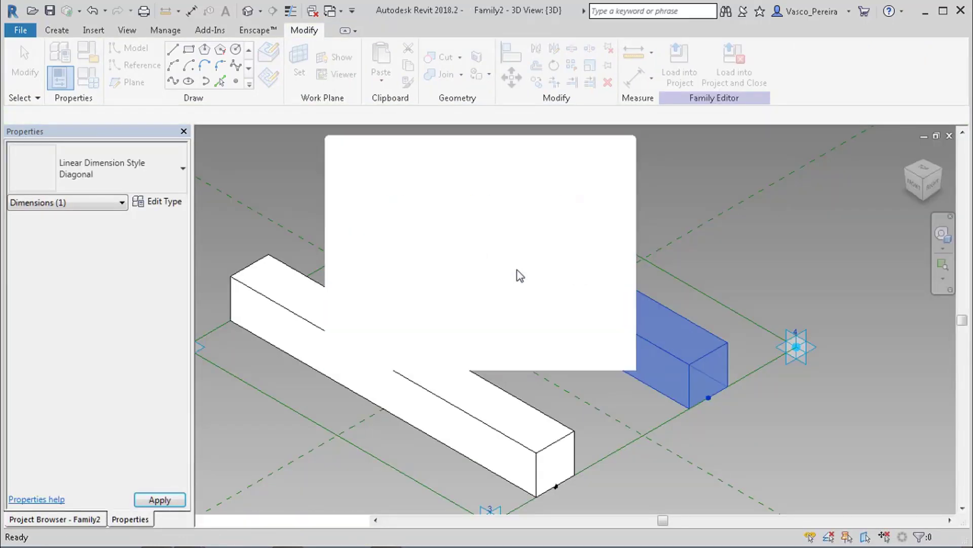
Associate PANEL WIDTH of the bar near points 1 and 4 with a new instance parameter named TopW.
click(696, 329)
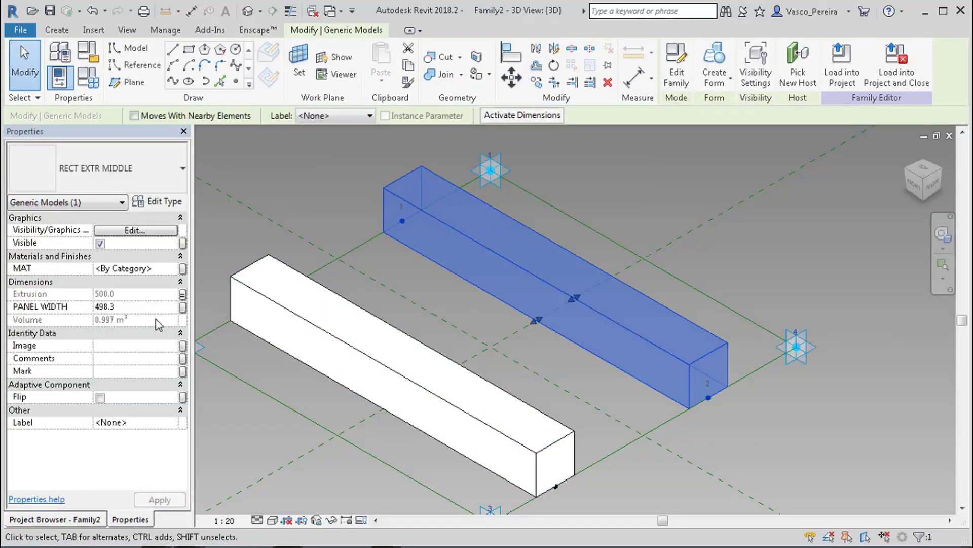
click(182, 307)
click(382, 367)
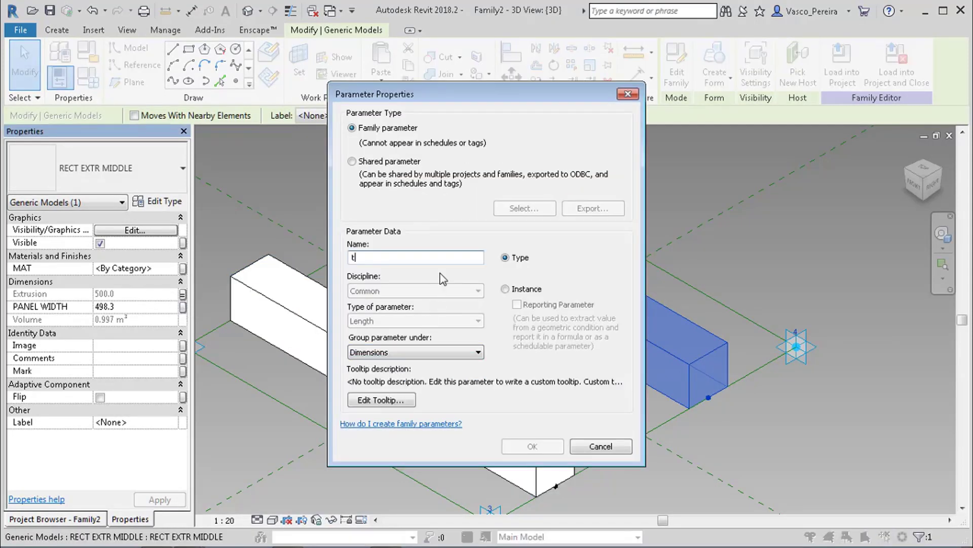
text(t)
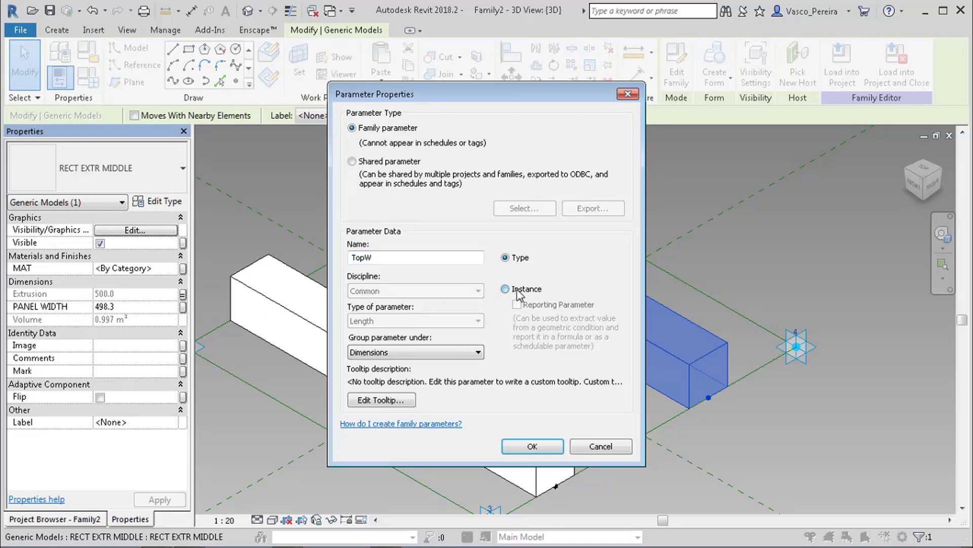
click(532, 446)
click(530, 408)
Associate PANEL WIDTH of the bar near points 2 and 3 with a new instance parameter named BotW.
click(530, 427)
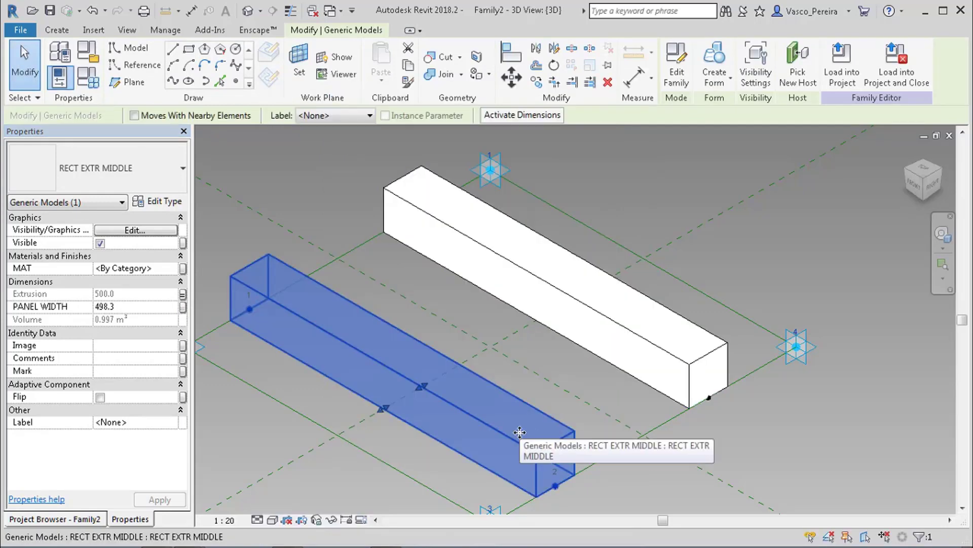
click(182, 307)
click(381, 366)
text(BotW)
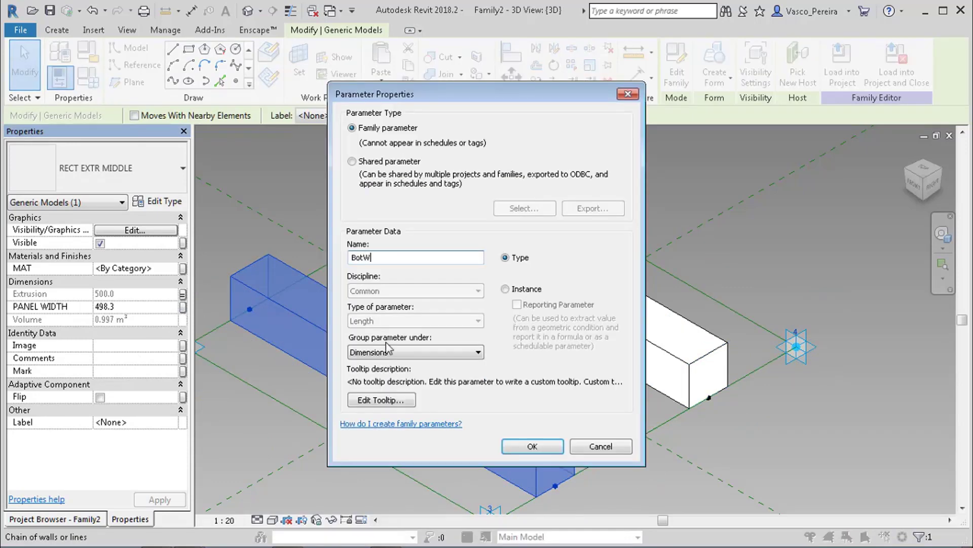
click(508, 288)
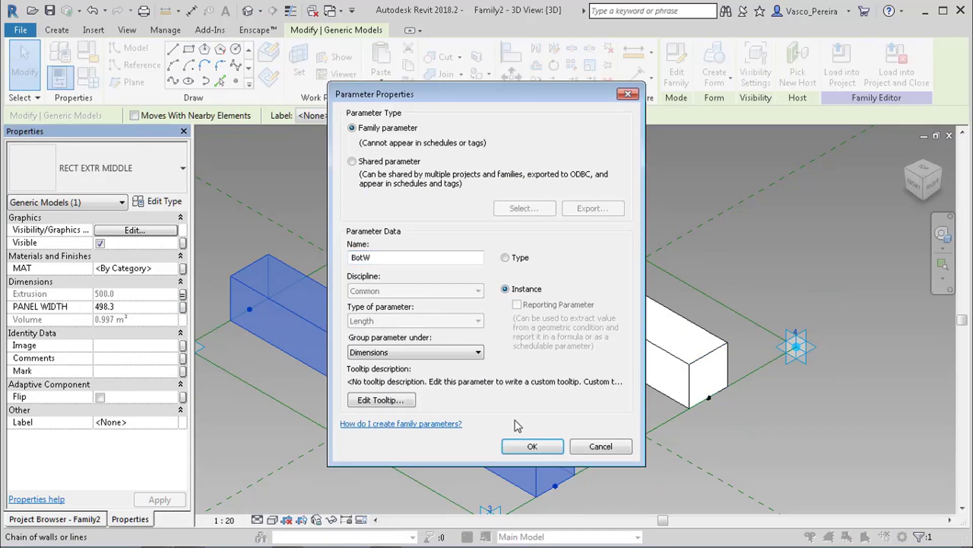
click(525, 447)
click(514, 403)
click(676, 168)
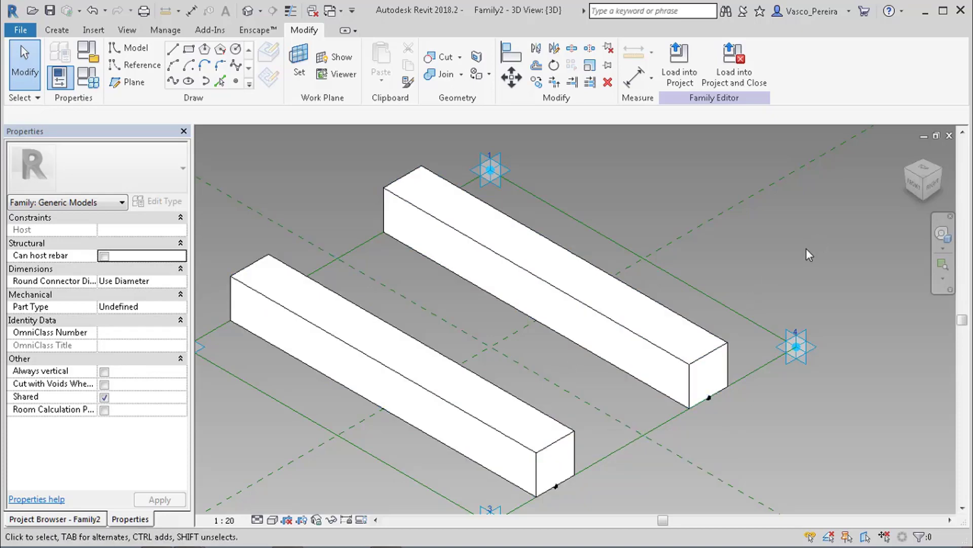
Copy adaptive point 4 vertically upwards in the Right view to create a fifth adaptive point directly above it.
scroll(806, 248, down, 2)
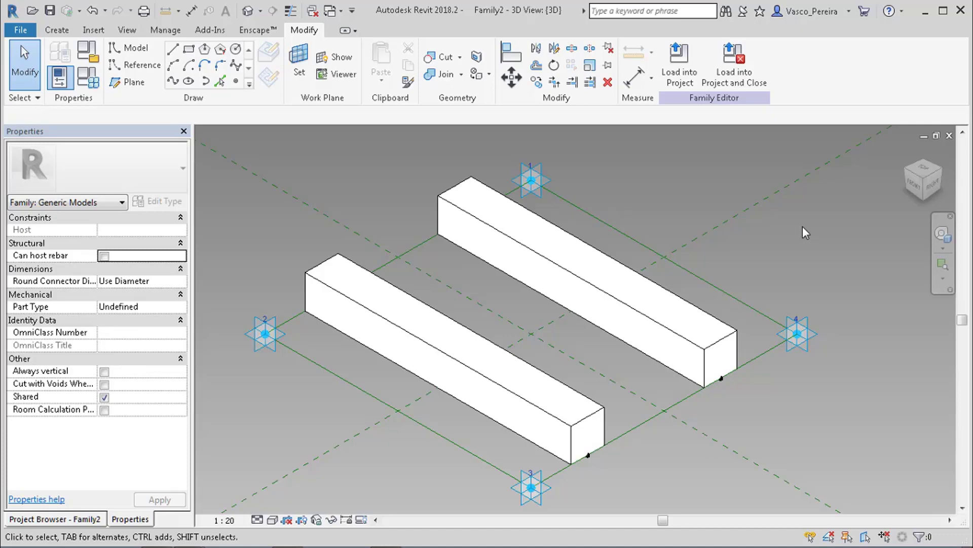
scroll(561, 454, down, 2)
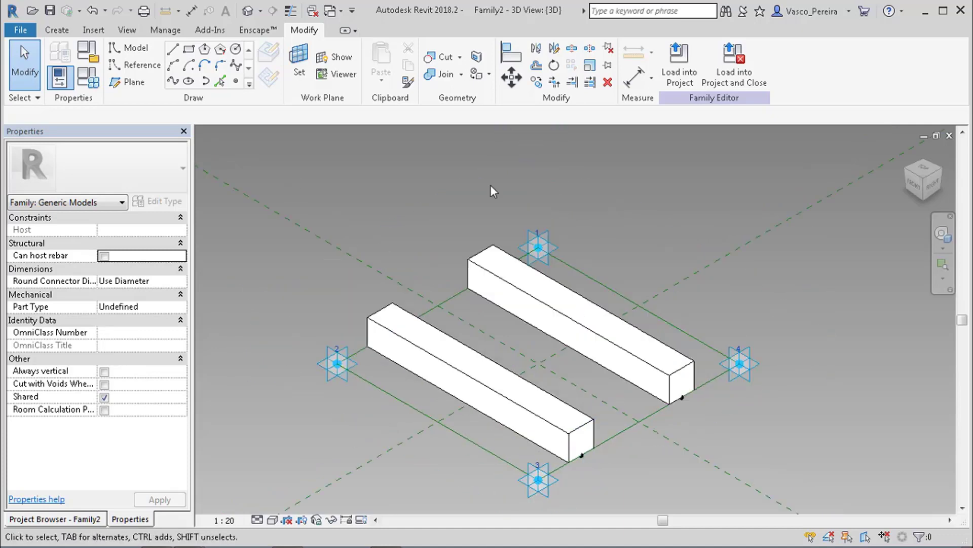
click(235, 81)
key(Escape)
click(739, 350)
key(Escape)
click(748, 372)
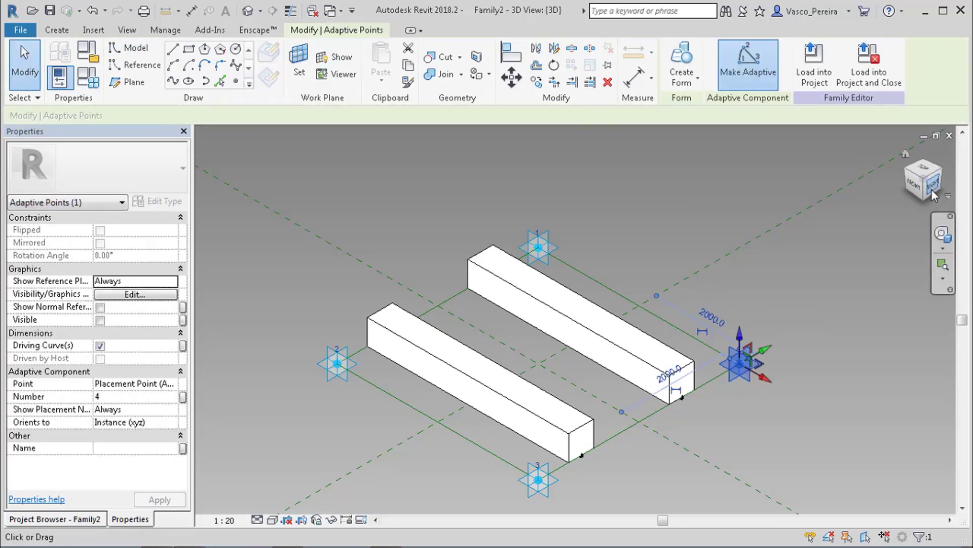
click(935, 187)
ctrl+drag(576, 350, 582, 137)
middle_drag(581, 152, 588, 198)
middle_drag(582, 152, 591, 248)
scroll(583, 197, down, 2)
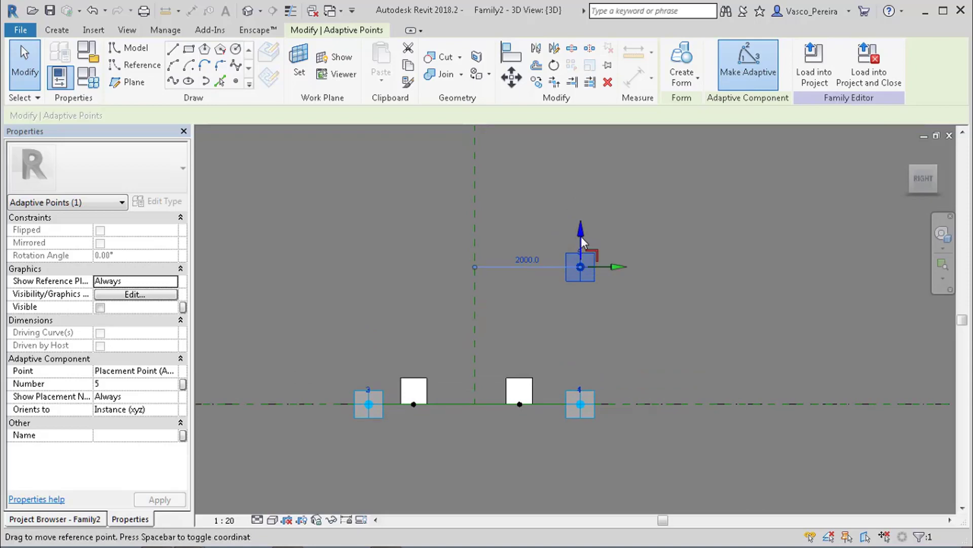
Move adaptive point 5 vertically to about 5212 mm above adaptive point 4.
drag(583, 243, 586, 157)
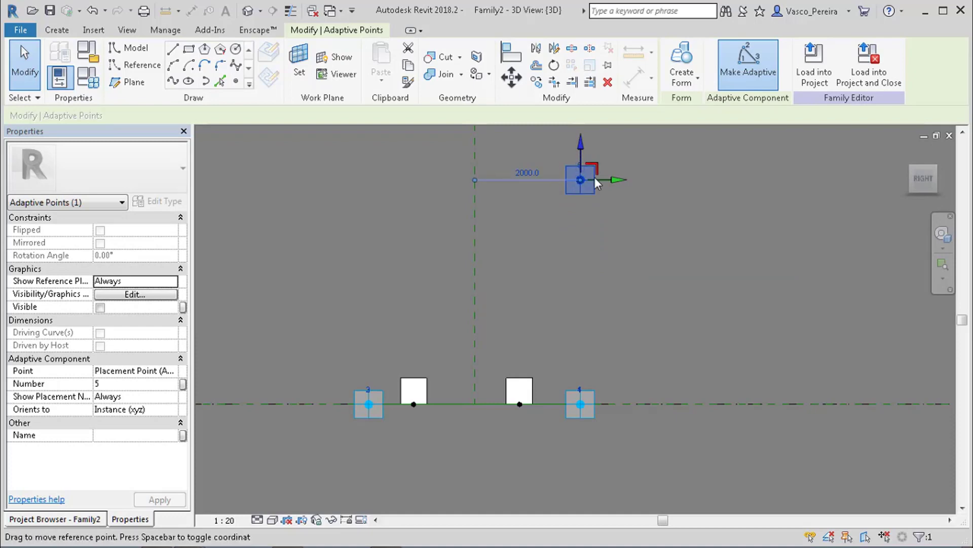
middle_drag(579, 175, 586, 246)
scroll(577, 212, down, 2)
scroll(586, 246, up, 1)
drag(581, 240, 583, 200)
scroll(585, 206, down, 1)
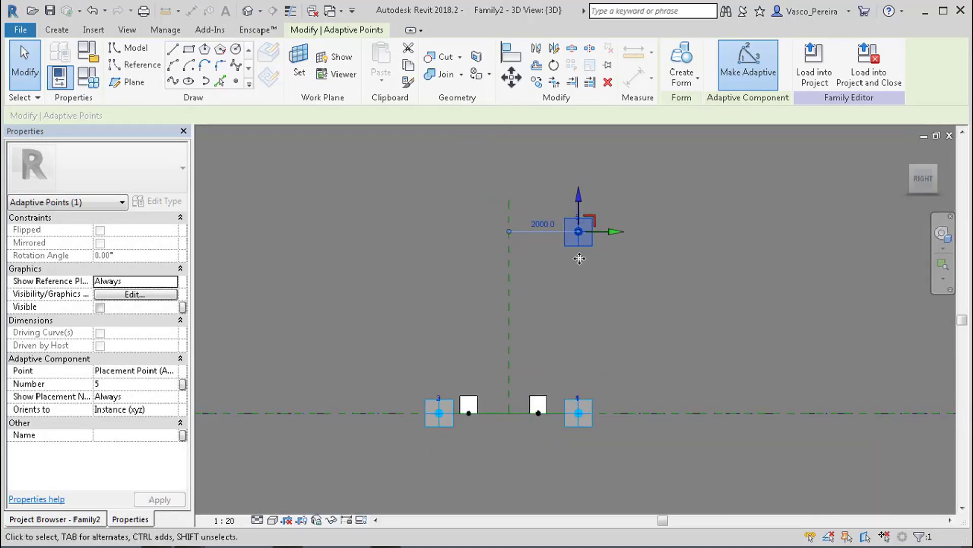
middle_drag(669, 256, 665, 308)
scroll(665, 308, down, 1)
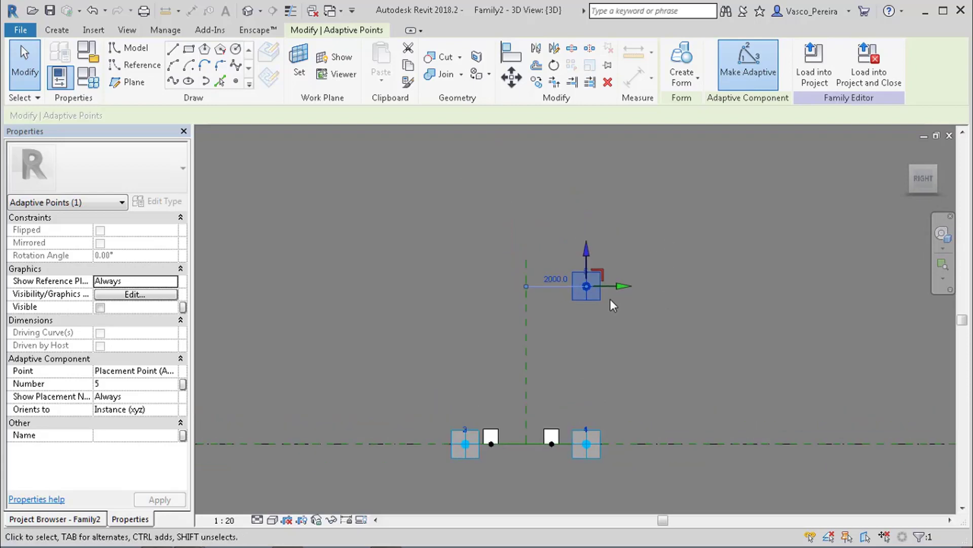
click(641, 396)
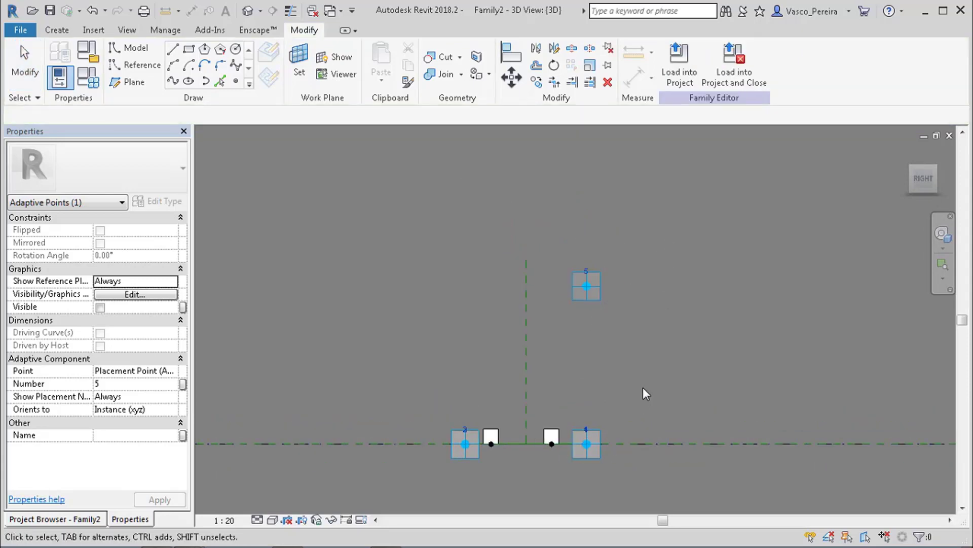
click(586, 287)
click(622, 320)
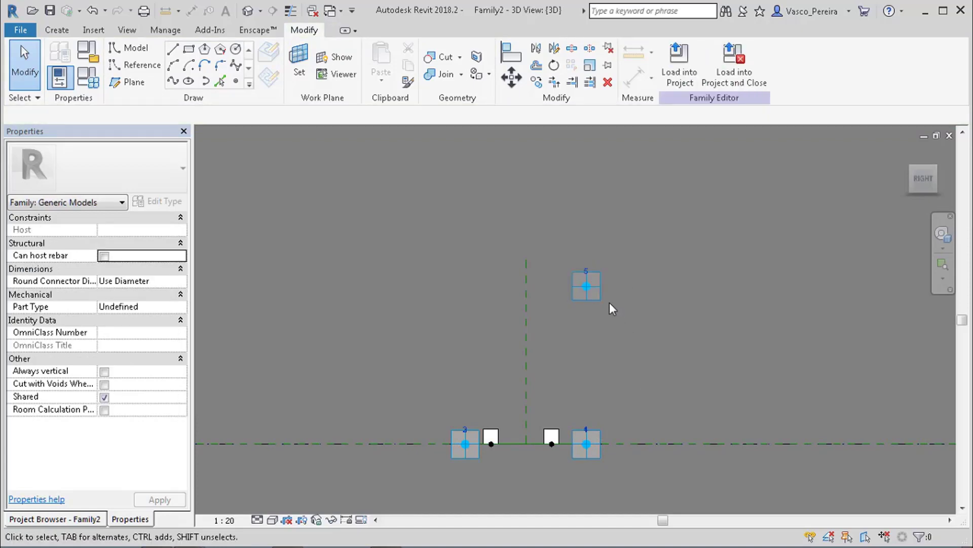
key(i)
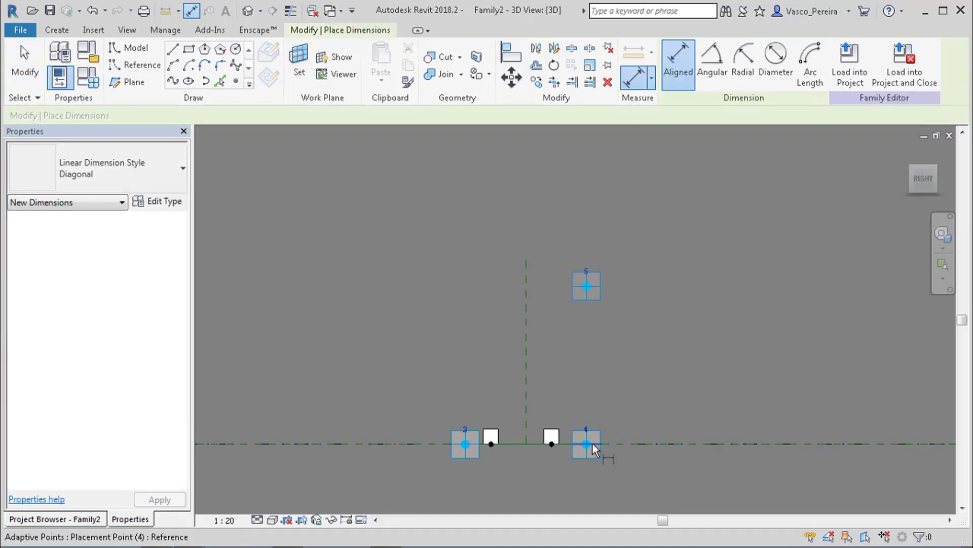
click(588, 444)
click(588, 287)
scroll(588, 334, up, 5)
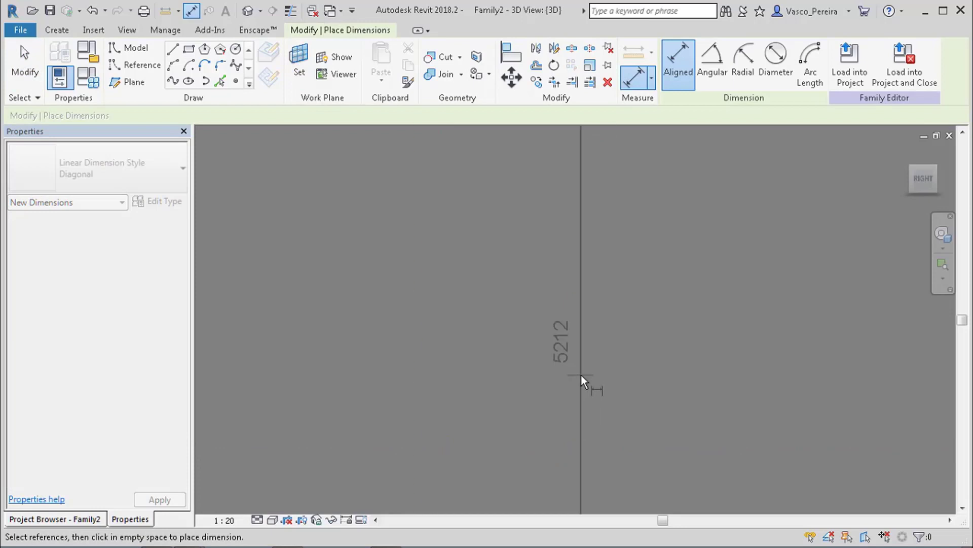
scroll(581, 374, down, 5)
key(Escape)
key(Escape)
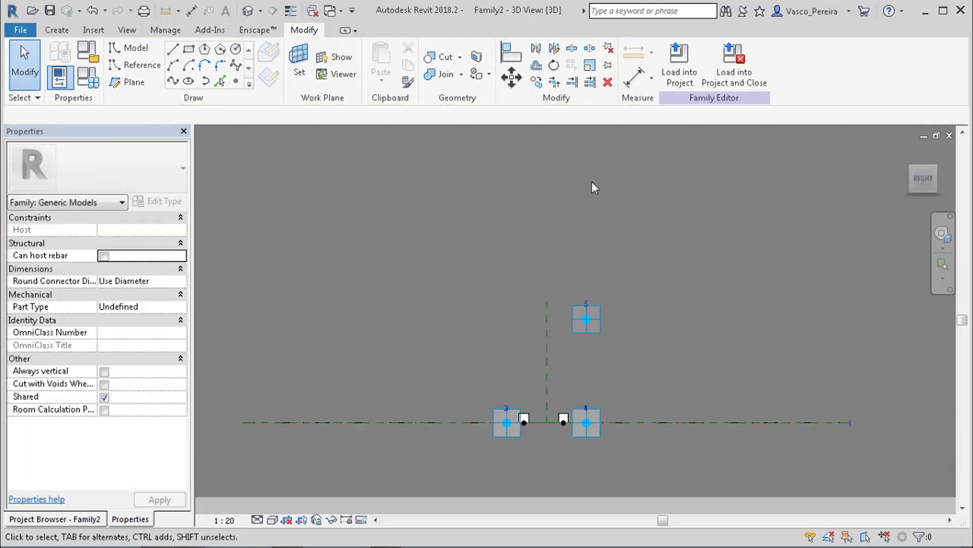
Connect adaptive points 5 and 4 with a spline through points and make it a reference line.
shift+middle_drag(557, 264, 631, 294)
scroll(565, 416, up, 5)
click(617, 222)
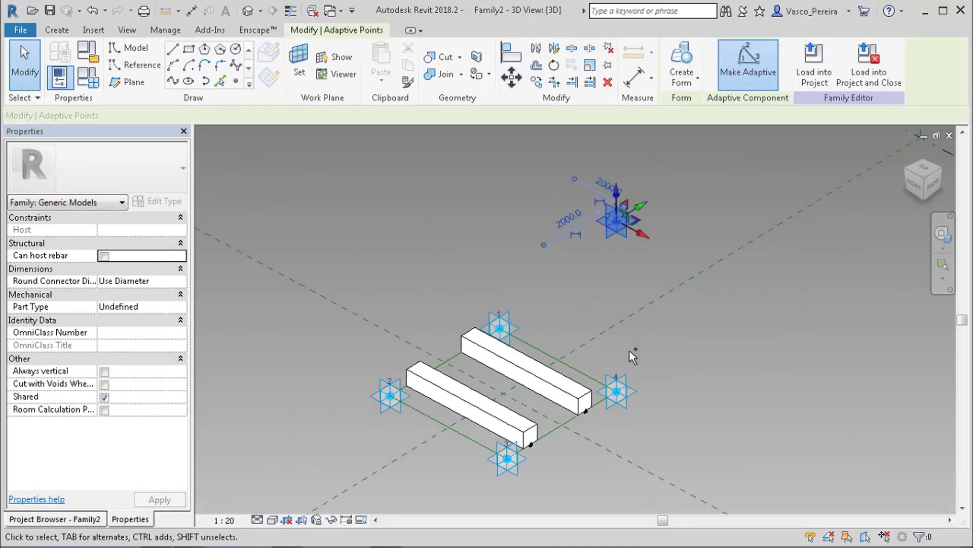
ctrl+click(617, 391)
click(173, 82)
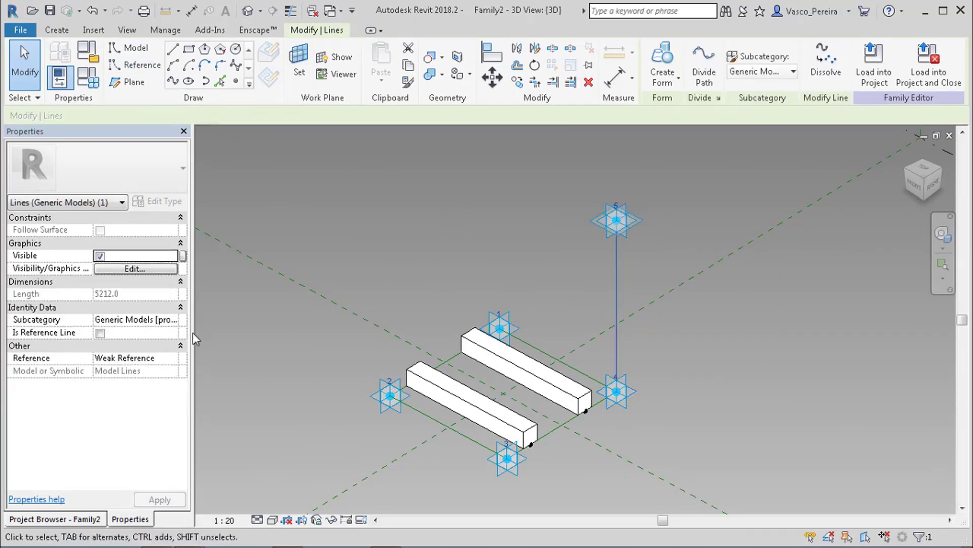
click(101, 333)
Place an aligned dimension between adaptive points 5 and 4 on a vertical work plane.
key(s)
key(w)
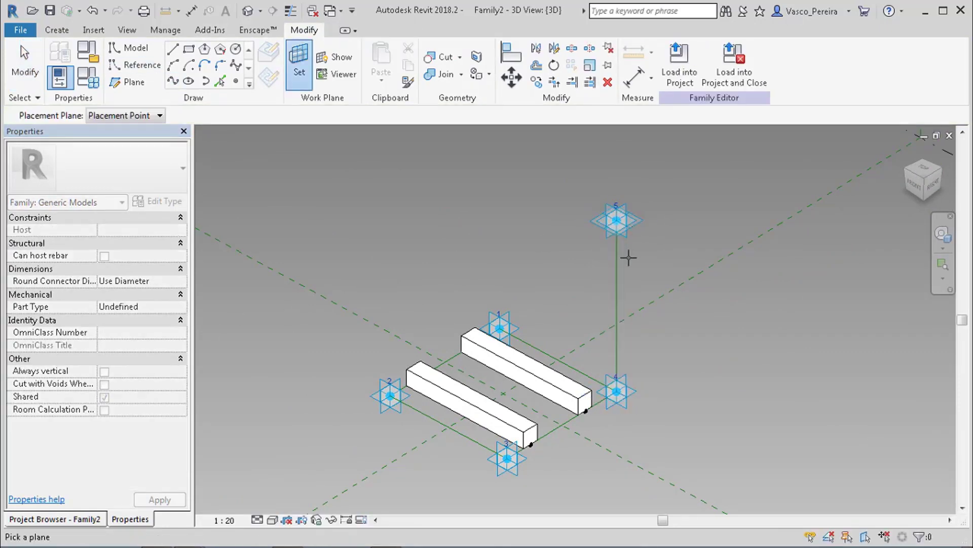
middle_drag(624, 275, 665, 233)
key(d)
key(i)
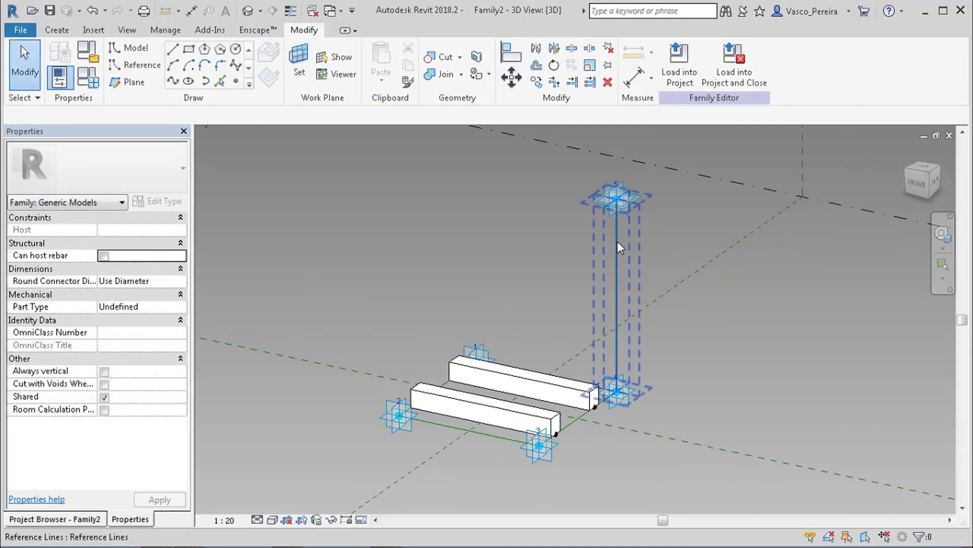
click(623, 203)
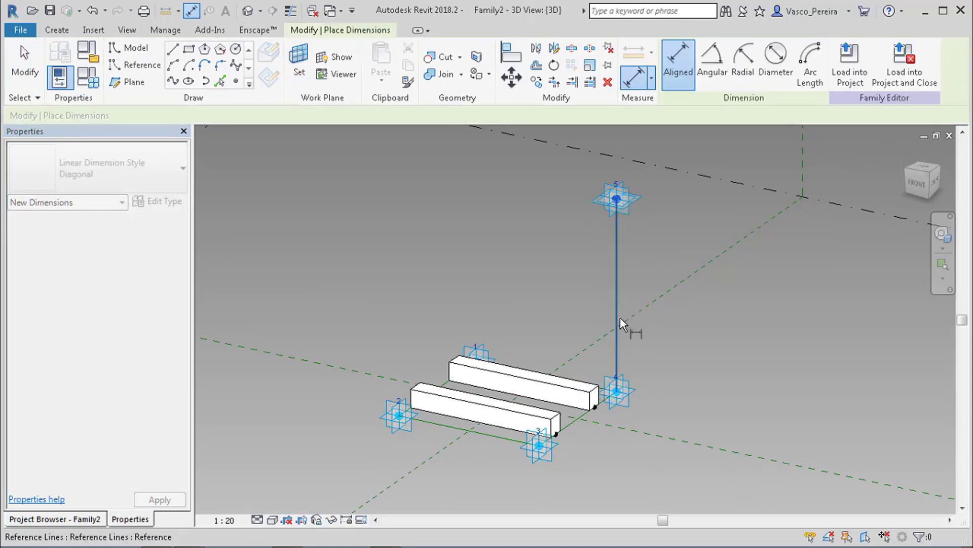
click(617, 390)
click(635, 351)
key(Escape)
key(Escape)
Label the dimension between points 4 and 5 with a new instance reporting parameter named L.
click(634, 272)
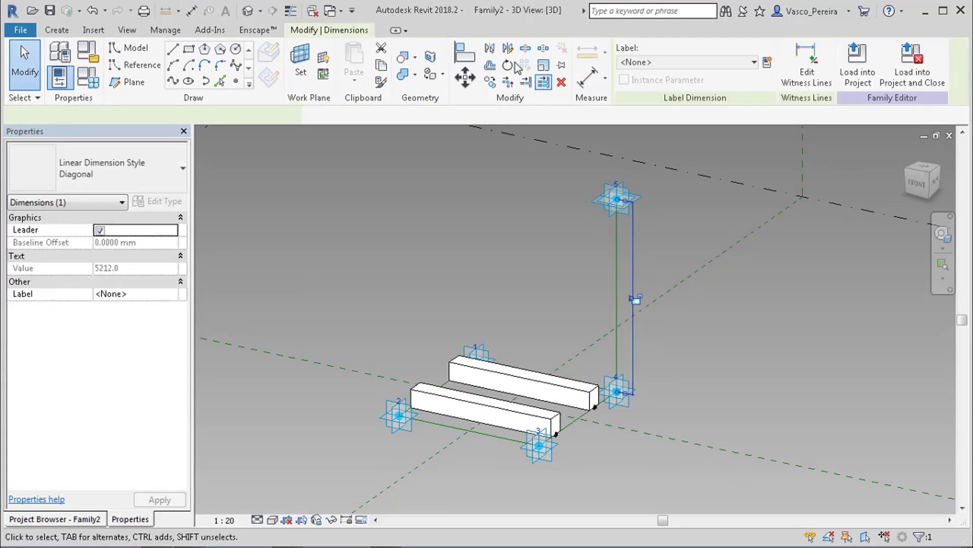
click(767, 62)
text(L)
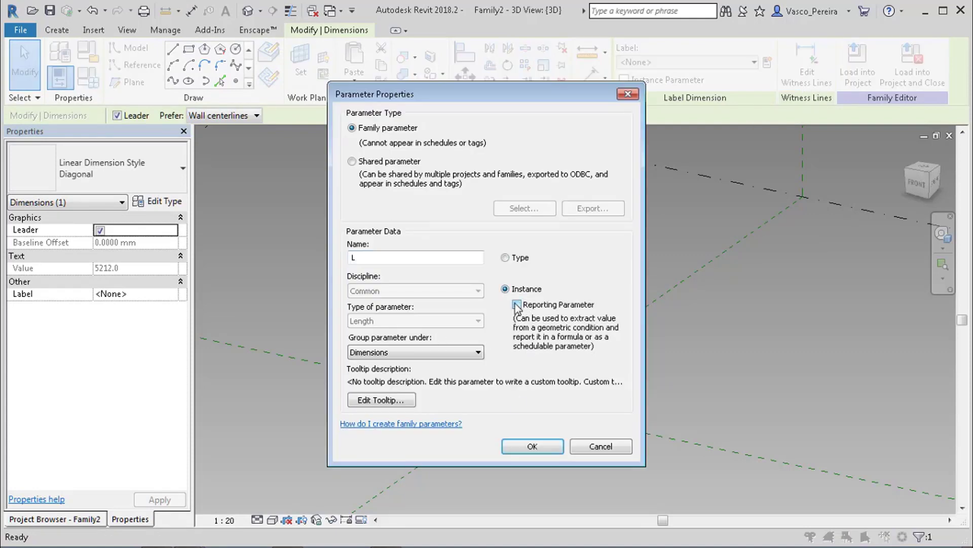
click(537, 445)
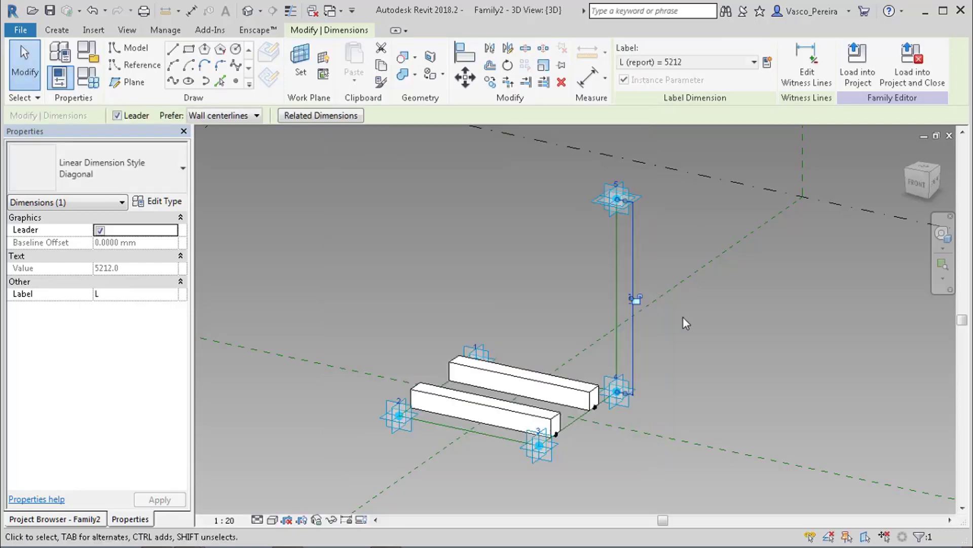
click(683, 316)
Examine the bar near points 1 and 4, and the façade dimensions in Project1's Elevation 1 - a.
shift+middle_drag(580, 337, 559, 247)
scroll(546, 290, up, 2)
scroll(538, 264, up, 1)
click(561, 283)
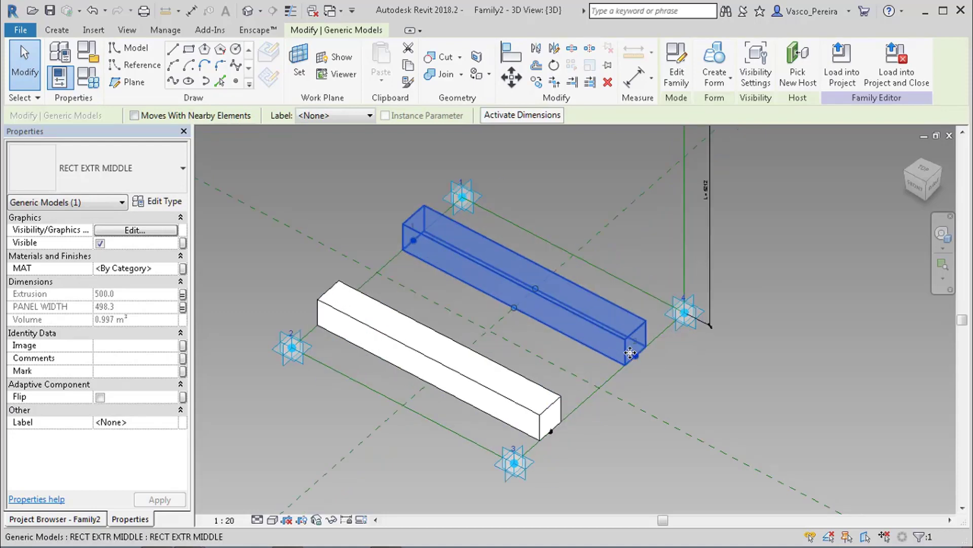
key(Escape)
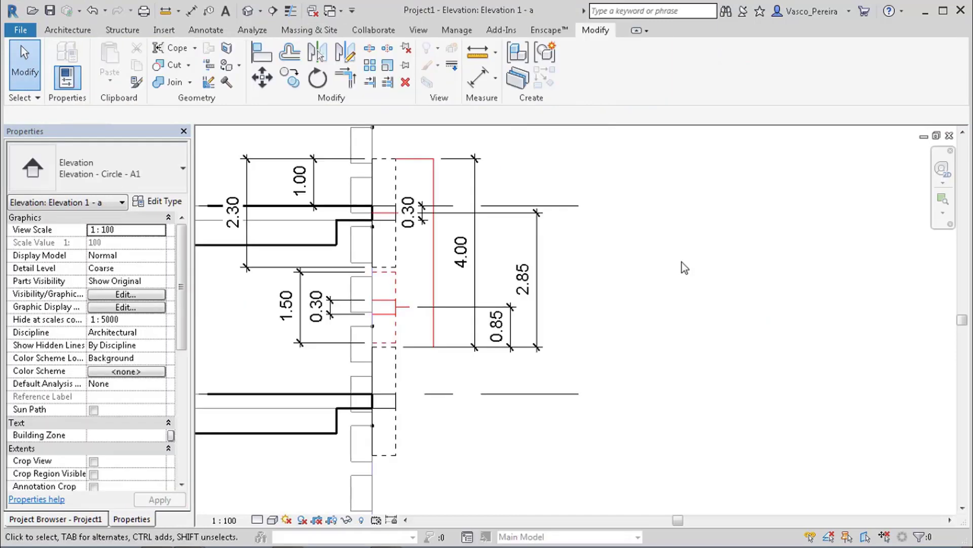
scroll(715, 300, up, 3)
scroll(554, 264, up, 2)
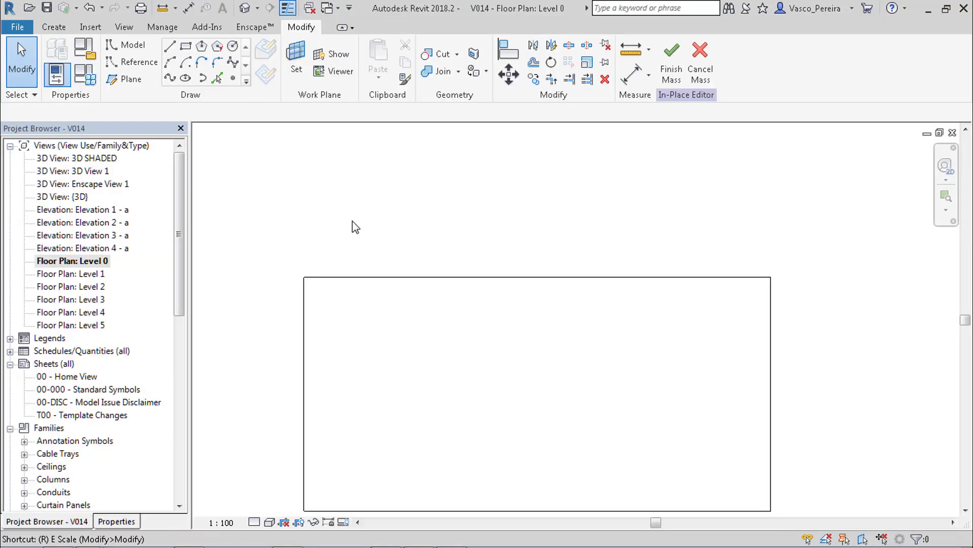
Draw a horizontal reference plane 5 m outside the mass's upper edge in V014's Level 0 plan, spanning the mass's full width.
key(r)
key(p)
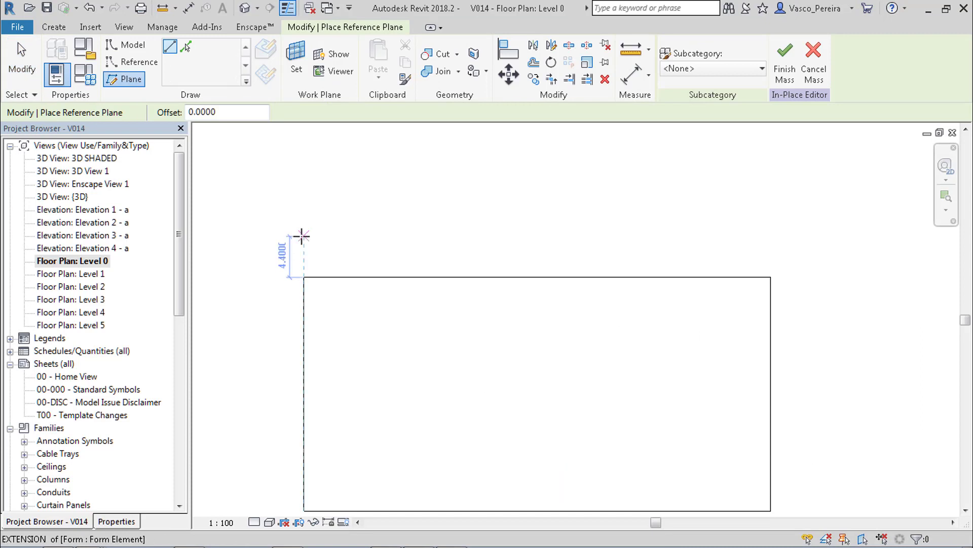
click(301, 231)
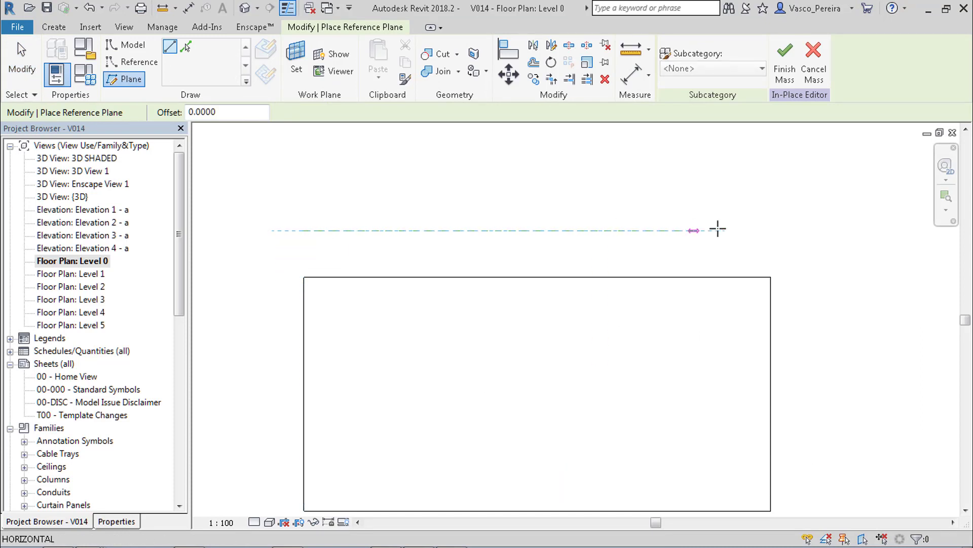
click(771, 230)
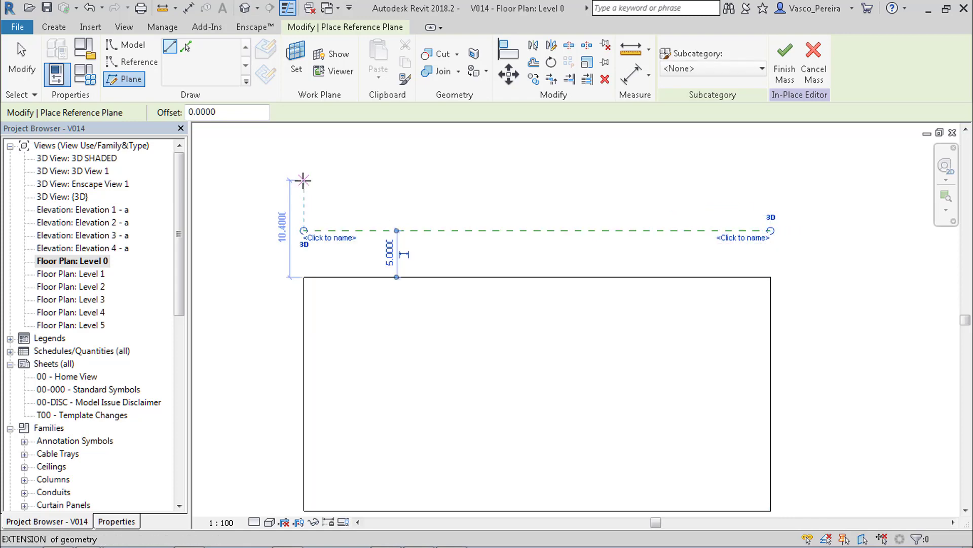
click(387, 232)
key(Escape)
Copy the reference plane 5 m farther away from the mass.
key(Escape)
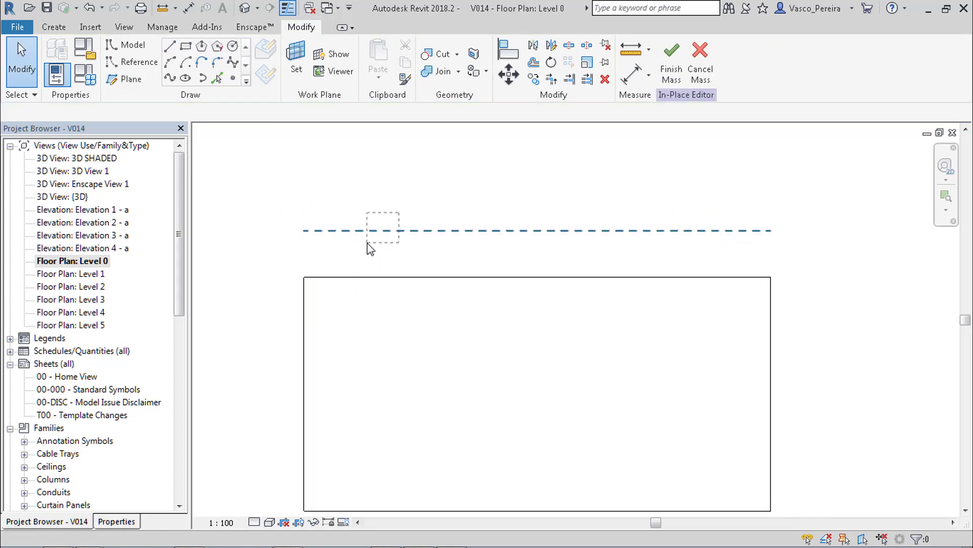
drag(365, 246, 365, 245)
key(c)
key(o)
click(409, 192)
text(5)
key(Return)
key(Escape)
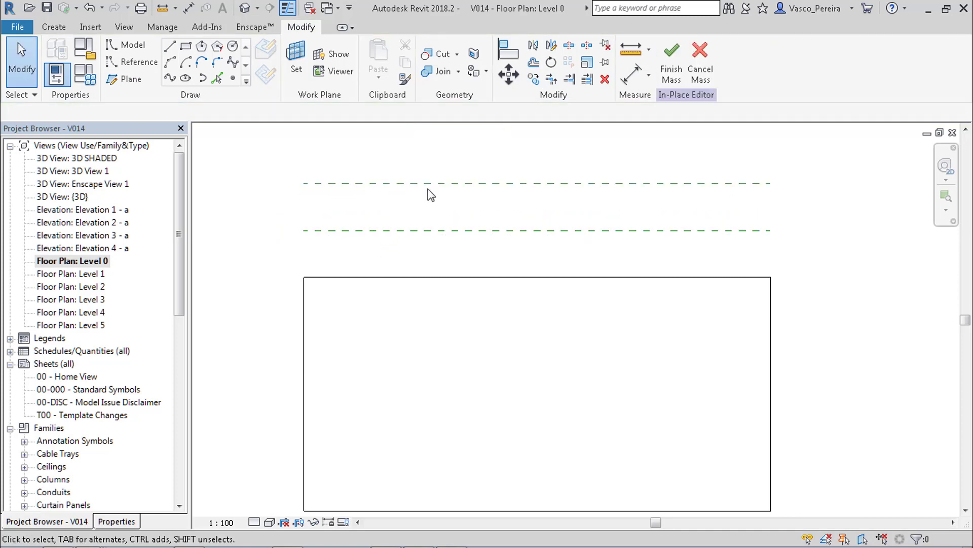
Name both reference planes, starting with a for the one nearest the mass.
middle_drag(428, 189, 426, 194)
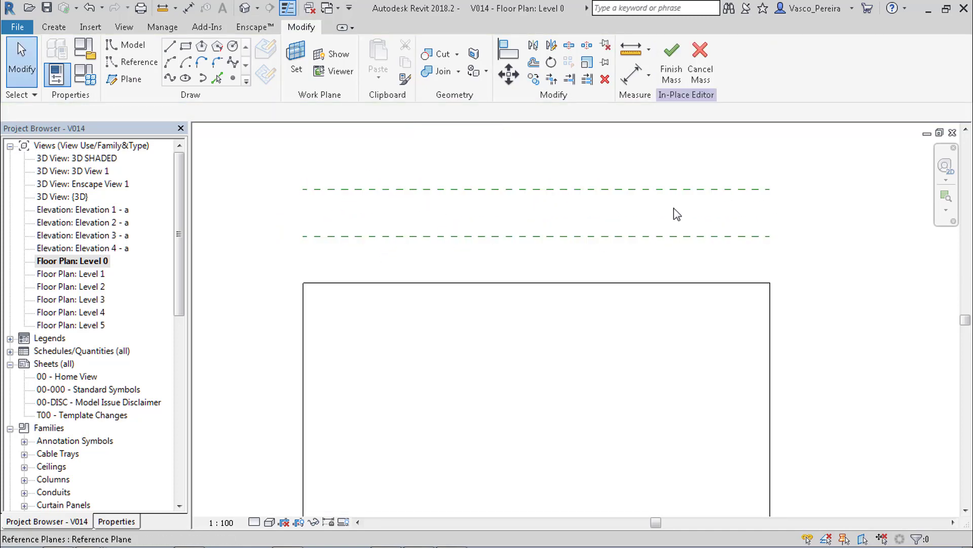
middle_drag(516, 160, 515, 173)
drag(376, 228, 341, 262)
click(325, 256)
key(Return)
drag(369, 180, 336, 215)
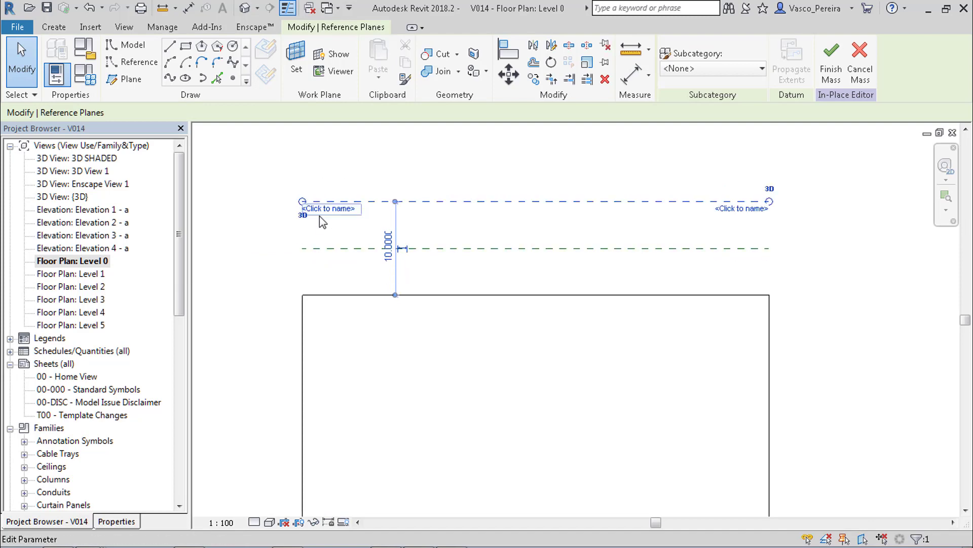
click(316, 208)
click(252, 241)
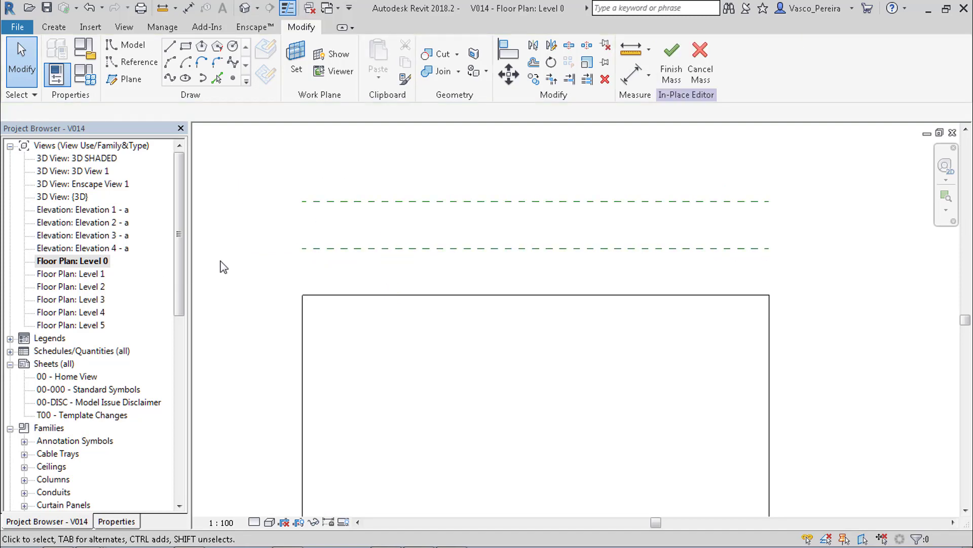
Switch to Elevation 4 - a and set the work plane to Reference Plane : a.
key(ctrl+Tab)
key(ctrl+Tab)
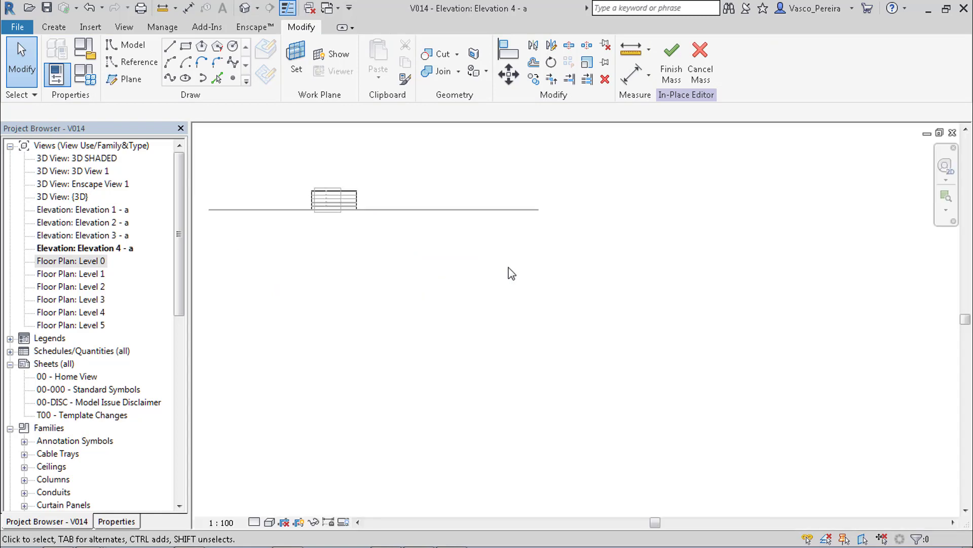
scroll(270, 198, up, 5)
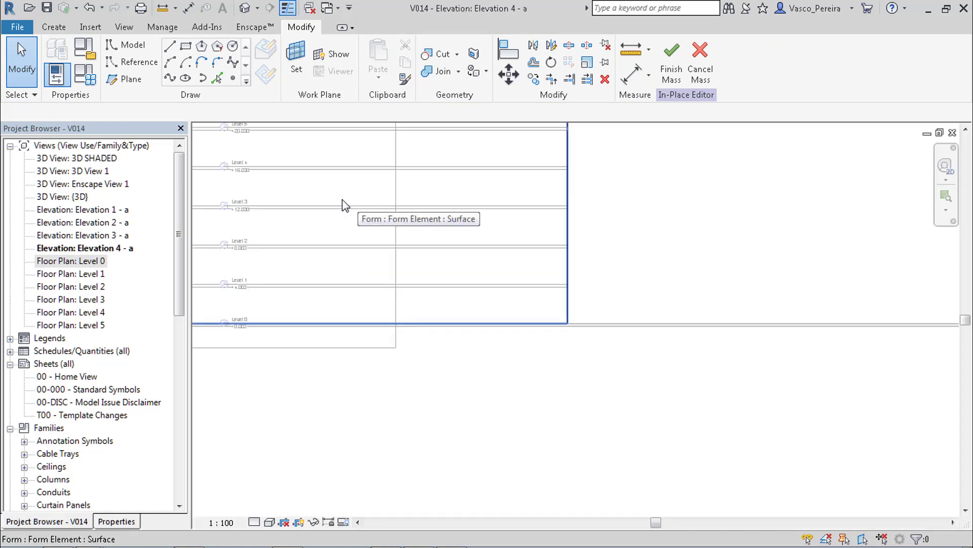
middle_drag(352, 210, 591, 289)
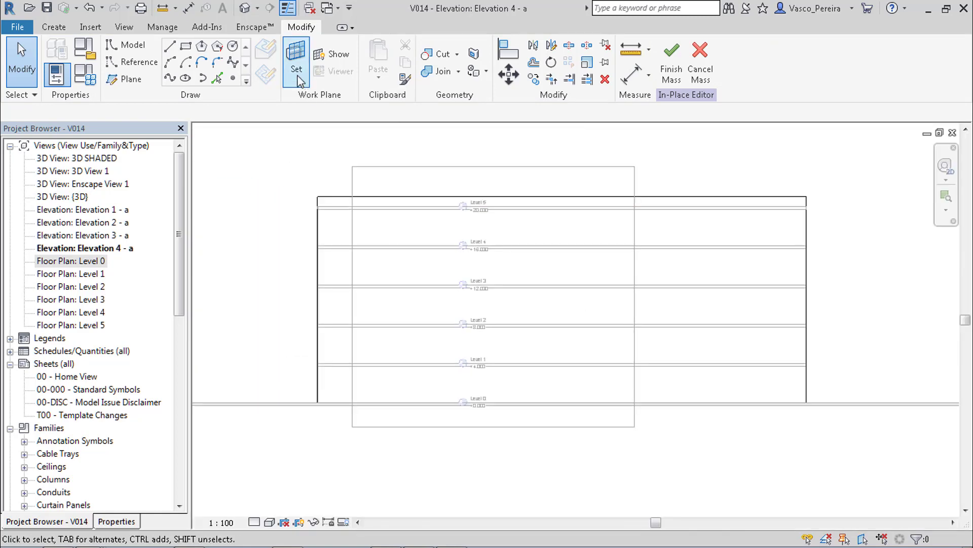
click(298, 76)
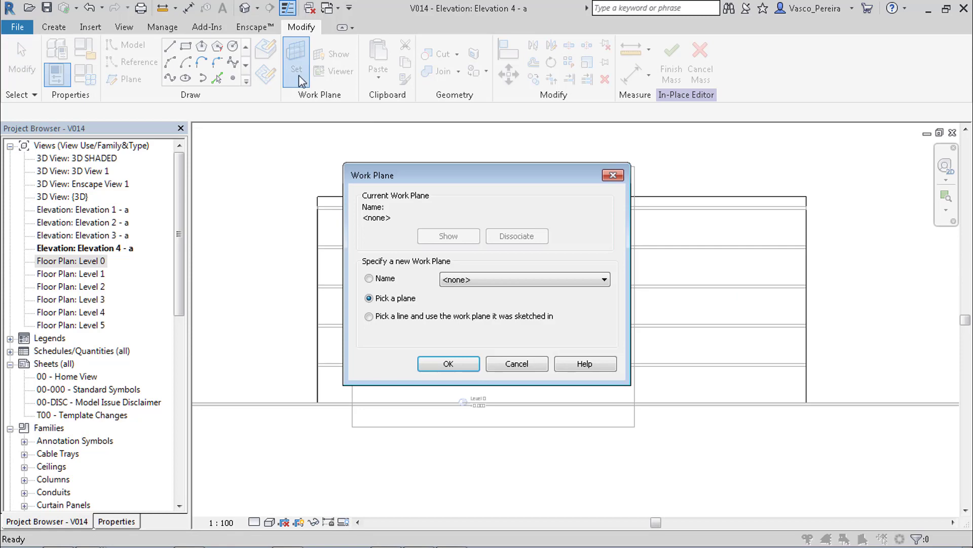
click(390, 278)
click(459, 280)
click(504, 367)
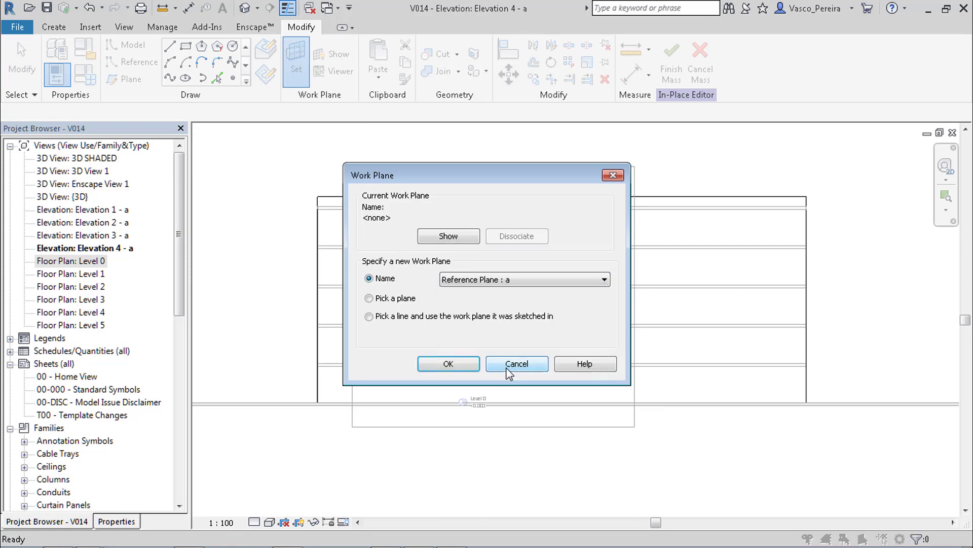
click(476, 366)
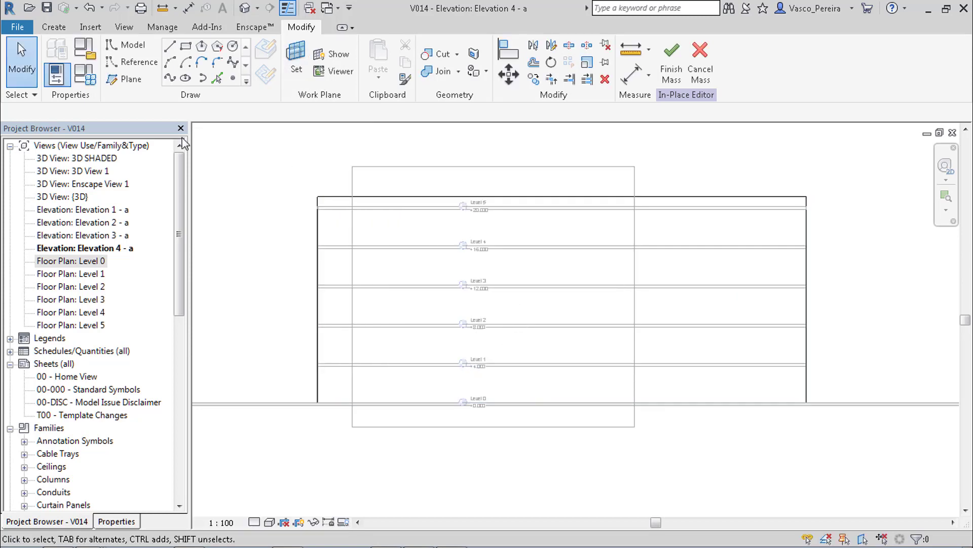
Draw a vertical seven-point reference spline on the active work plane along the mass's left edge, from Level 0 to the mass top.
click(170, 78)
click(150, 64)
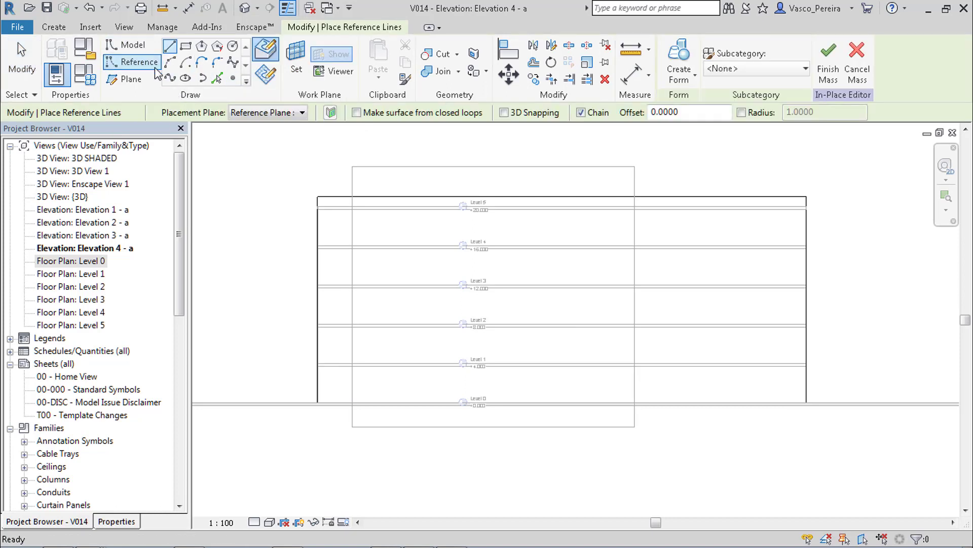
click(171, 79)
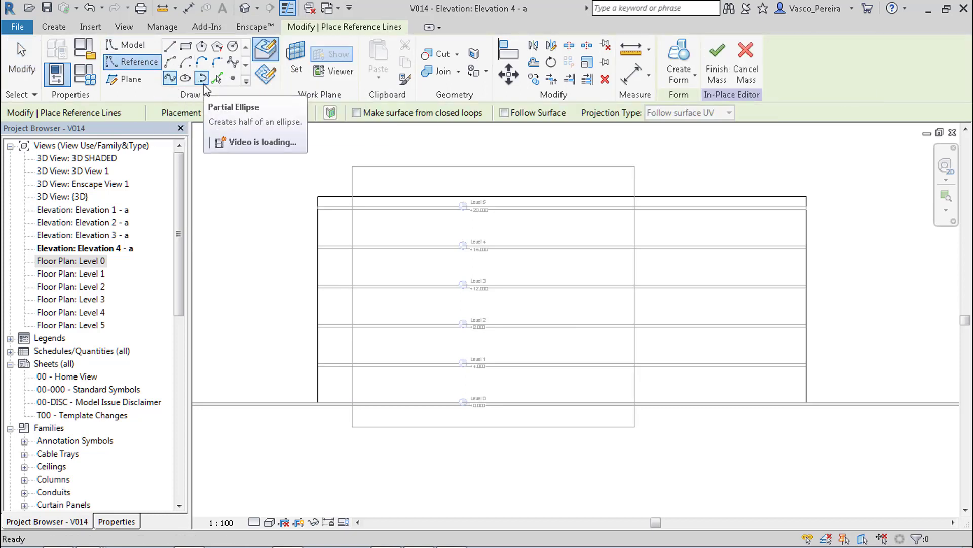
click(272, 78)
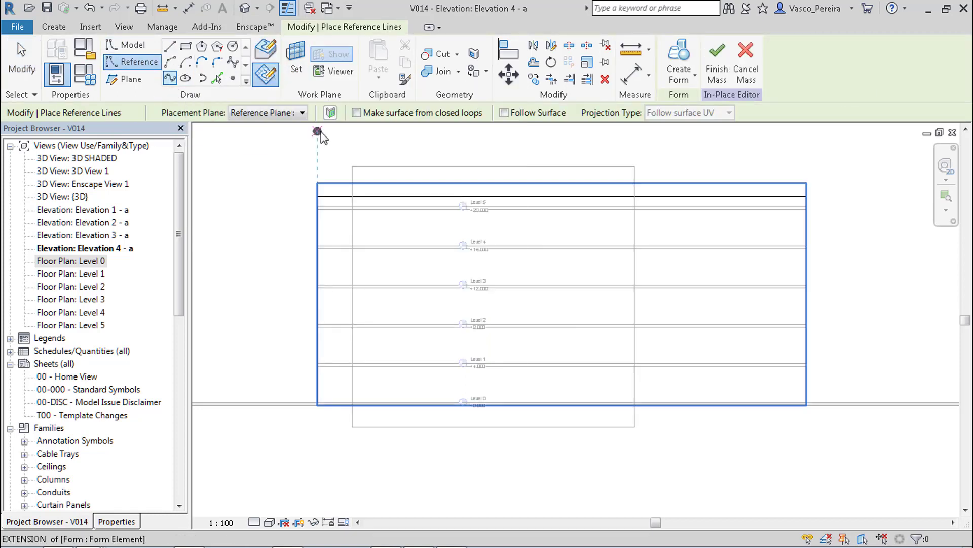
click(315, 403)
scroll(324, 357, up, 2)
middle_drag(329, 365, 325, 402)
scroll(326, 402, down, 1)
click(311, 405)
click(311, 354)
click(311, 302)
click(311, 250)
click(311, 211)
click(311, 185)
key(Escape)
key(Escape)
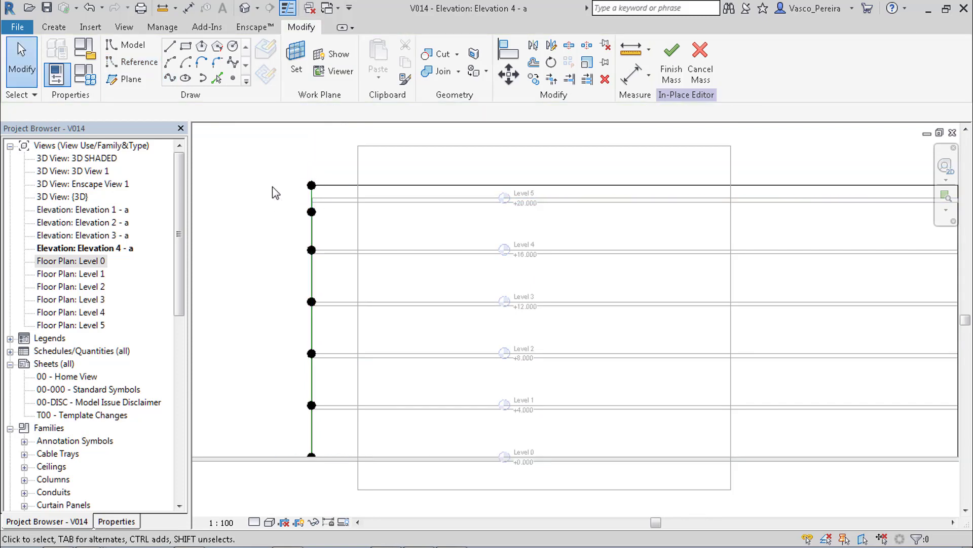
Copy the reference spline and its points ten times at 5 m spacing, across to the mass's right edge.
drag(265, 162, 346, 470)
middle_drag(360, 258, 332, 259)
key(m)
key(v)
click(217, 114)
click(285, 153)
scroll(824, 154, down, 1)
middle_drag(914, 151, 868, 189)
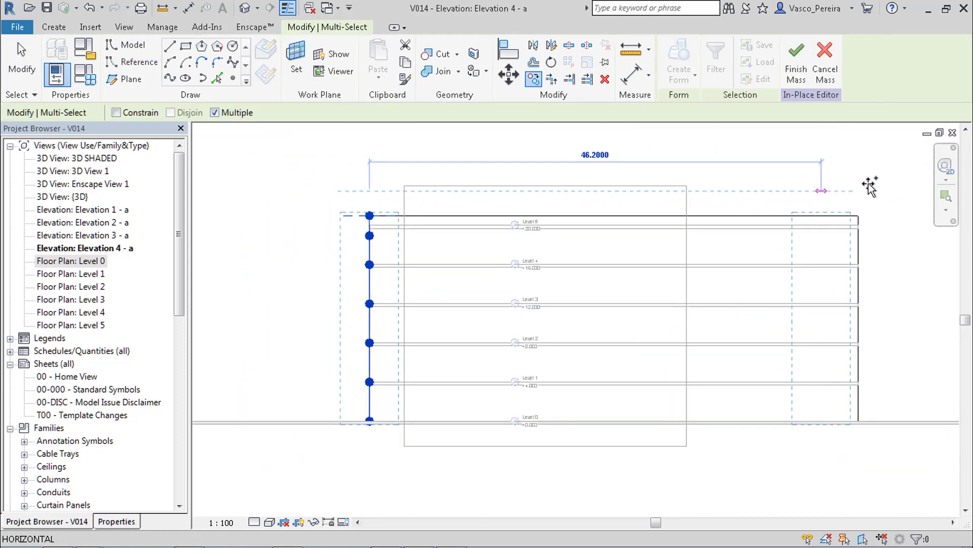
text(5)
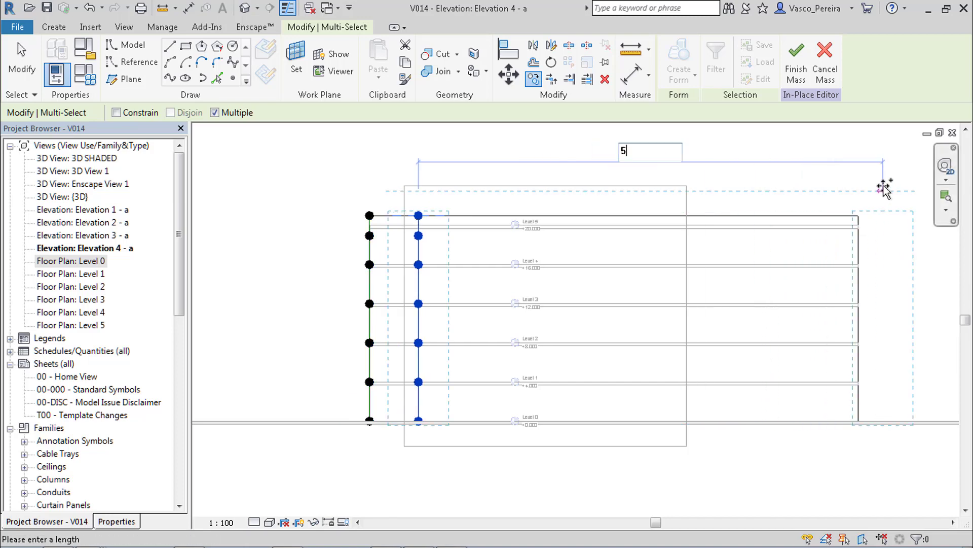
key(Return)
text(5)
key(Return)
text(5)
key(Return)
key(5)
key(Return)
key(5)
key(Return)
key(5)
key(Return)
text(5)
key(Return)
text(5)
key(Return)
text(5)
key(Return)
key(Escape)
key(Escape)
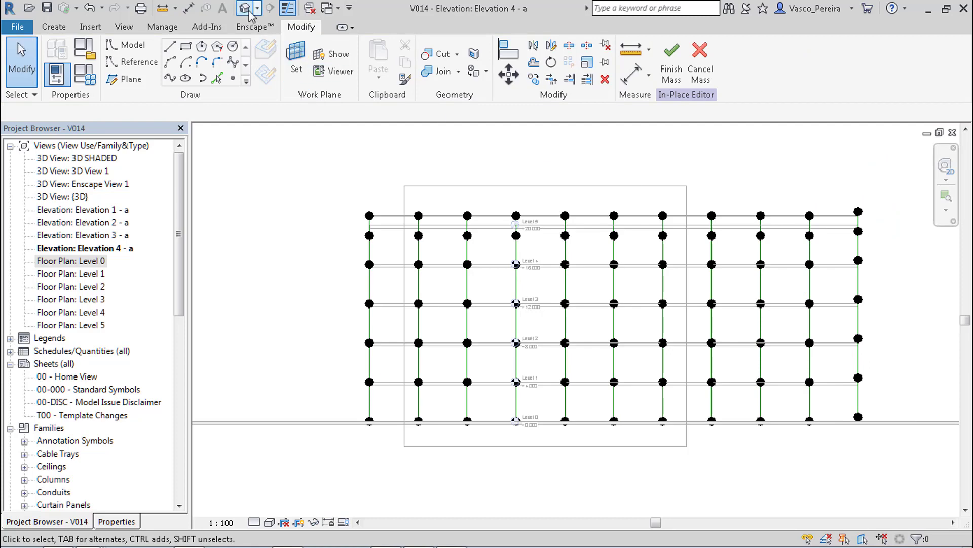
Create a surface form from all eleven reference splines in the default 3D view.
click(246, 9)
shift+middle_drag(604, 347, 583, 284)
drag(561, 164, 681, 460)
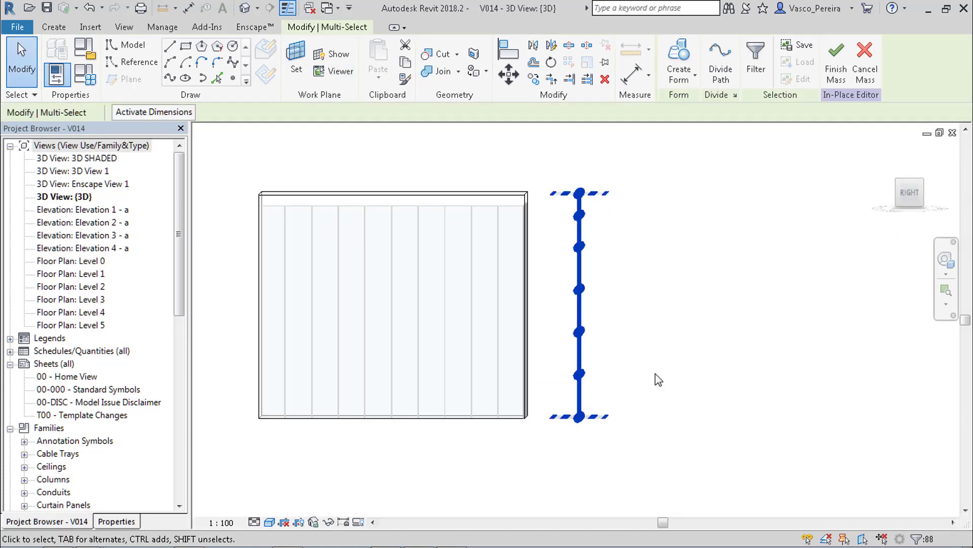
click(648, 183)
shift+middle_drag(663, 235, 669, 213)
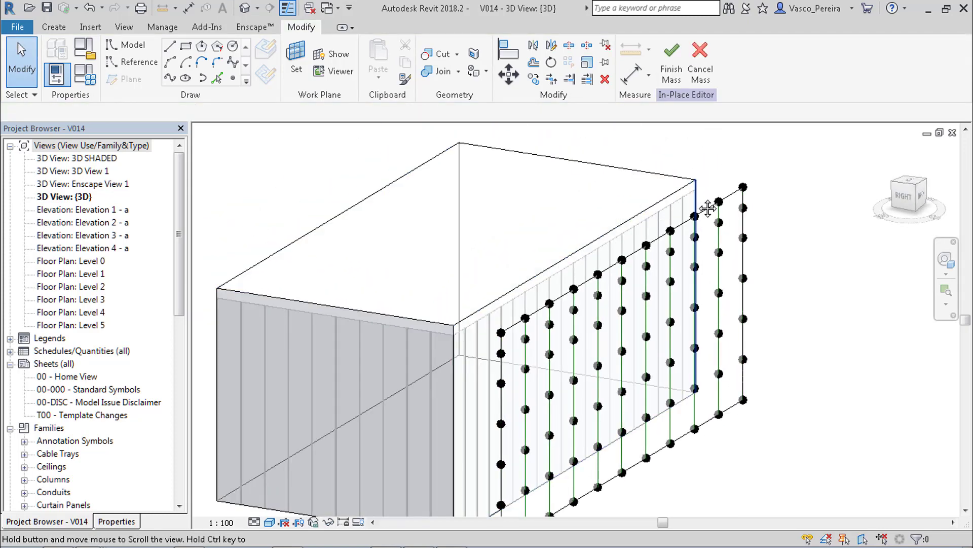
scroll(686, 208, up, 1)
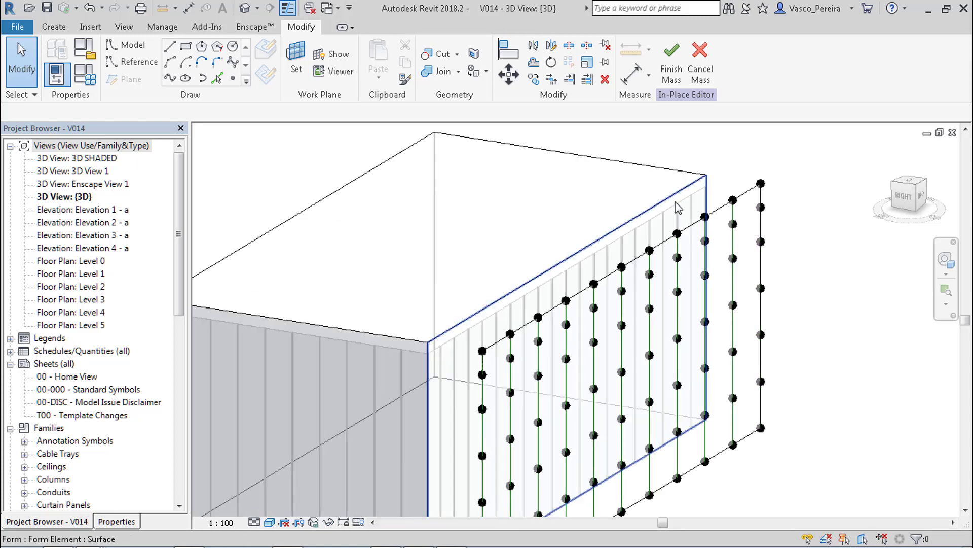
click(681, 208)
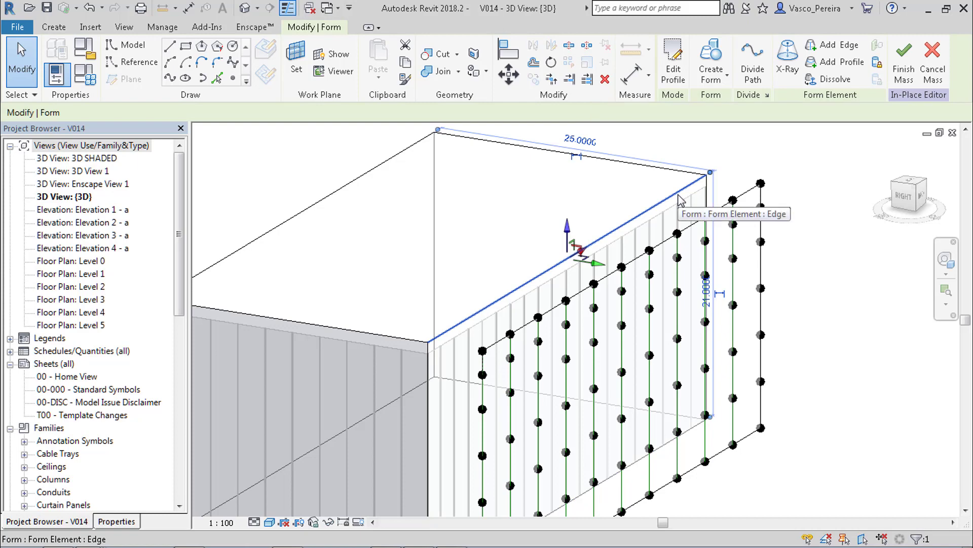
key(Escape)
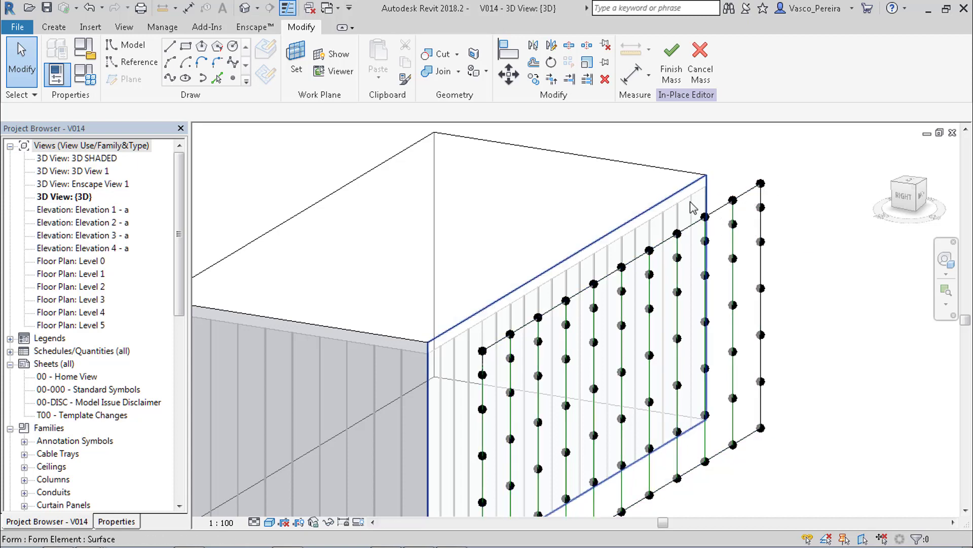
Divide the new spline surface and set its V Grid justification to Beginning.
click(752, 211)
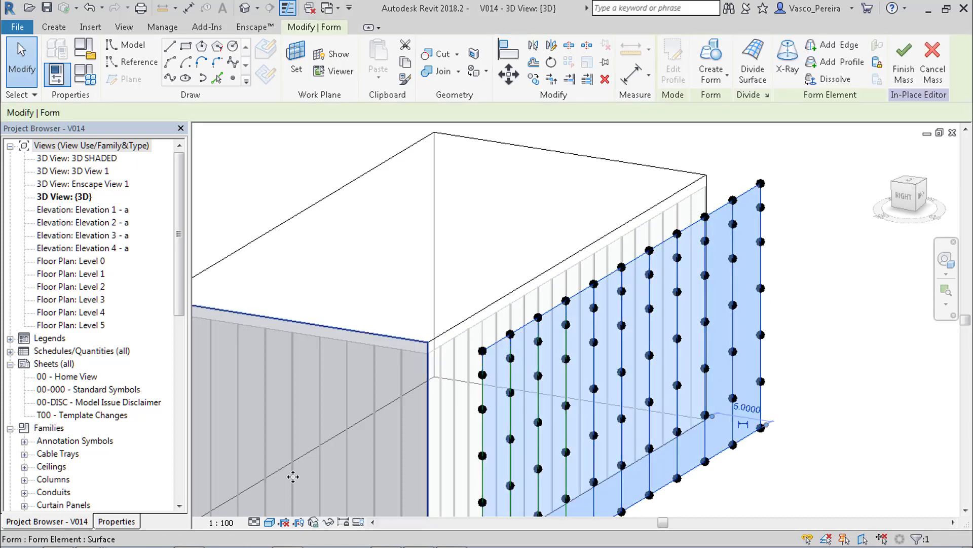
click(136, 521)
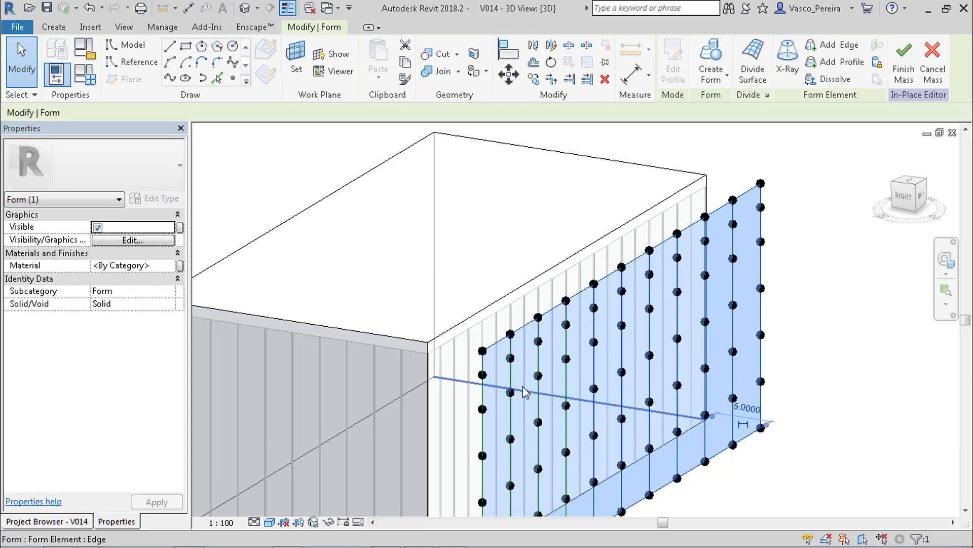
click(753, 64)
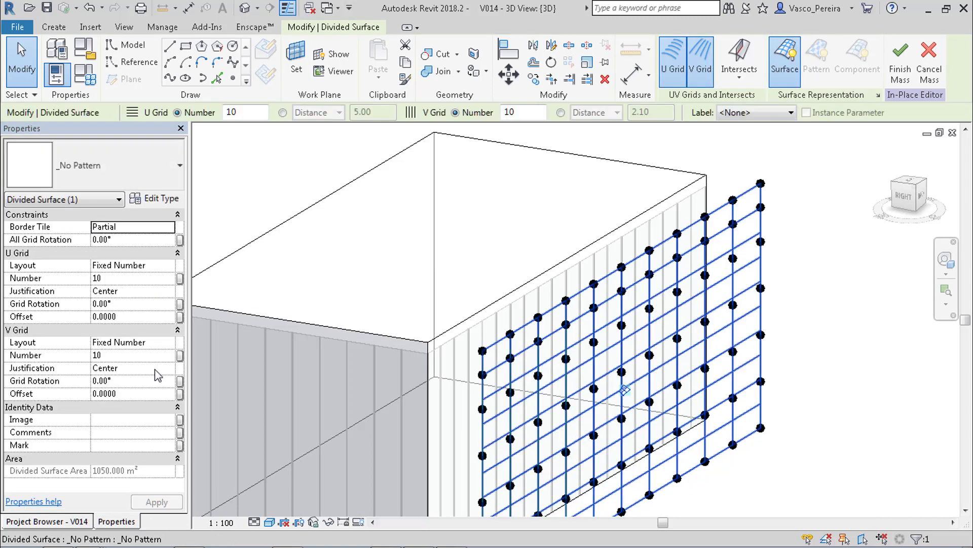
click(168, 368)
click(128, 380)
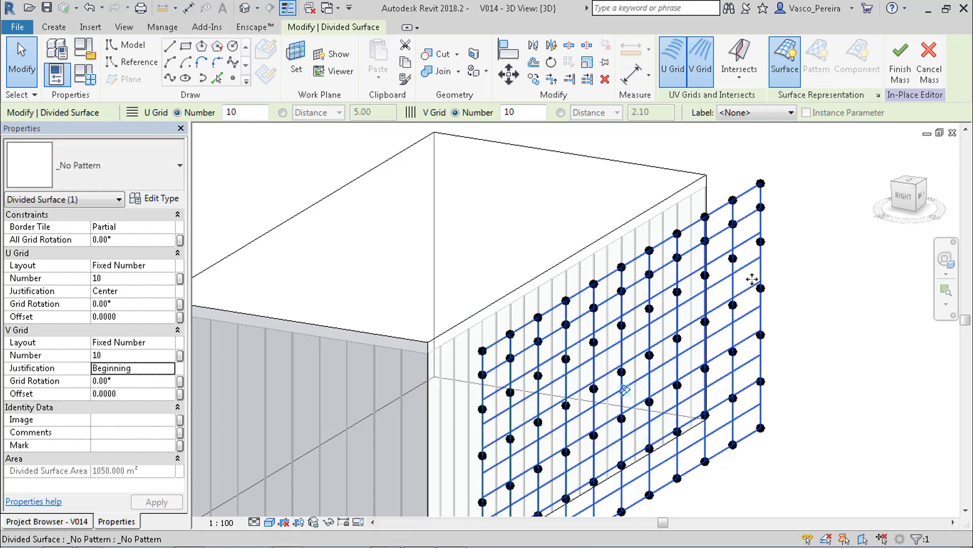
Set the divided surface's U Grid number to 20 and its U Grid justification to Beginning.
click(687, 207)
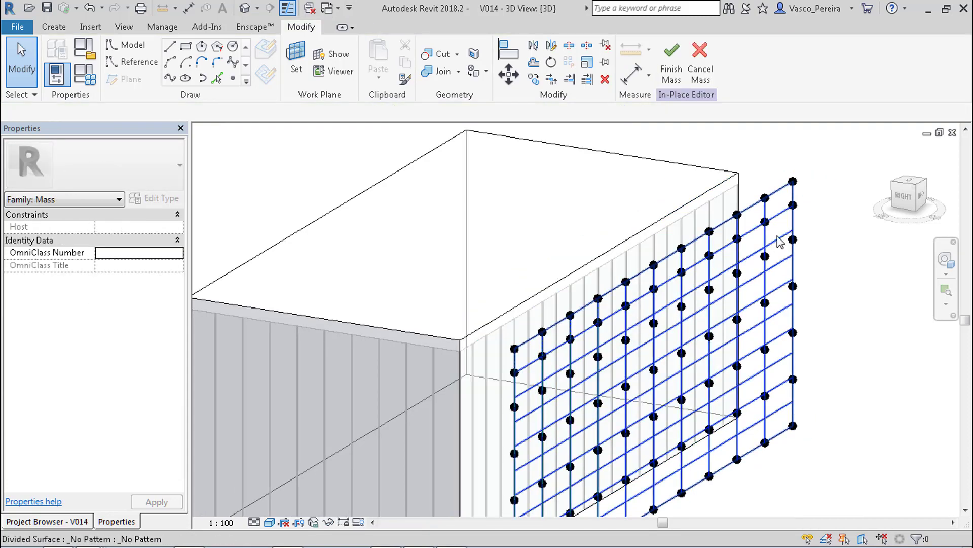
click(779, 242)
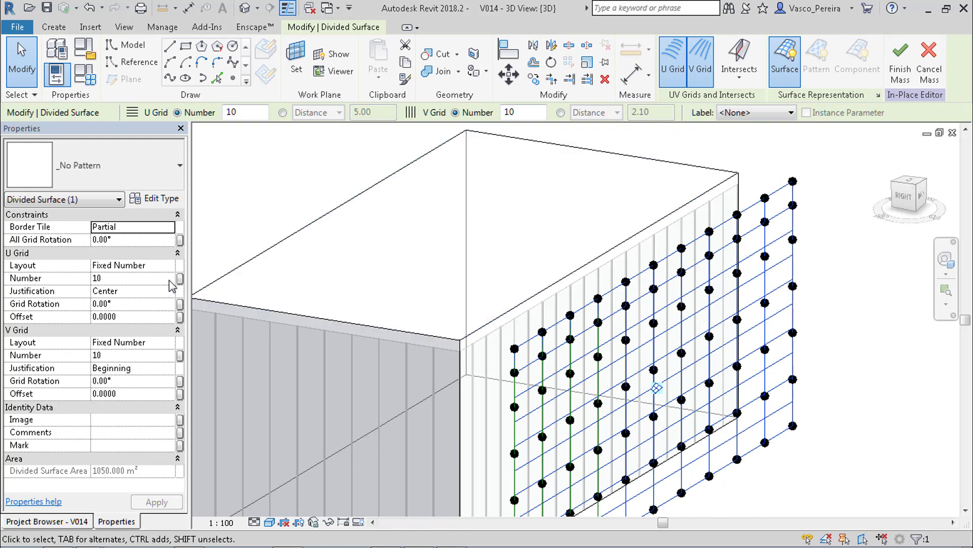
click(154, 279)
text(20)
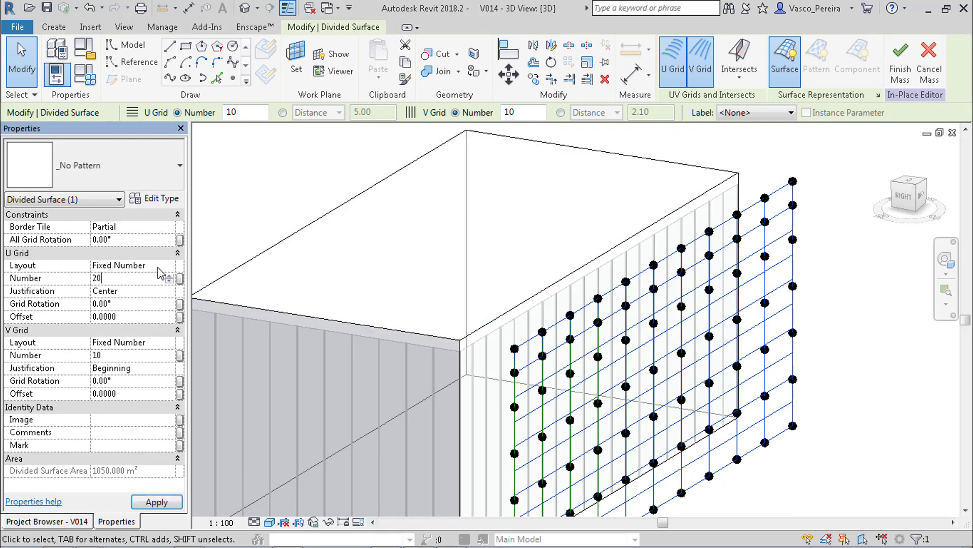
click(172, 296)
click(117, 304)
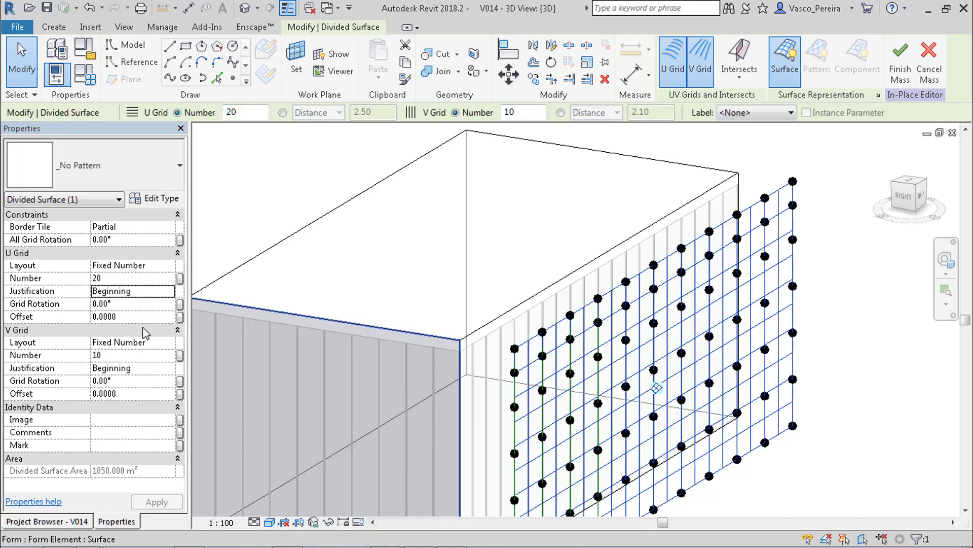
Change the divided surface's V Grid layout to Fixed Distance with a distance of 4 m and an offset of 1 m.
click(166, 343)
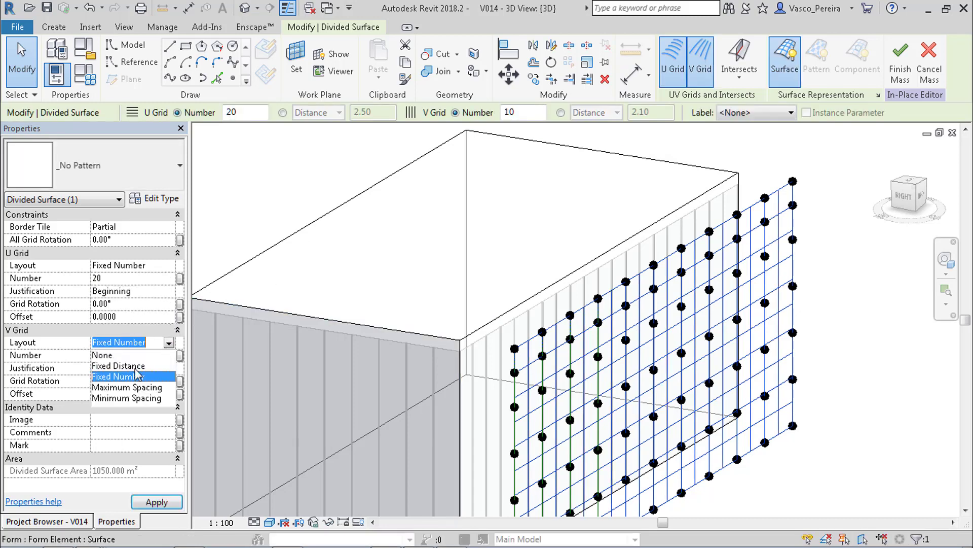
click(112, 371)
click(148, 358)
text(40)
key(BackSpace)
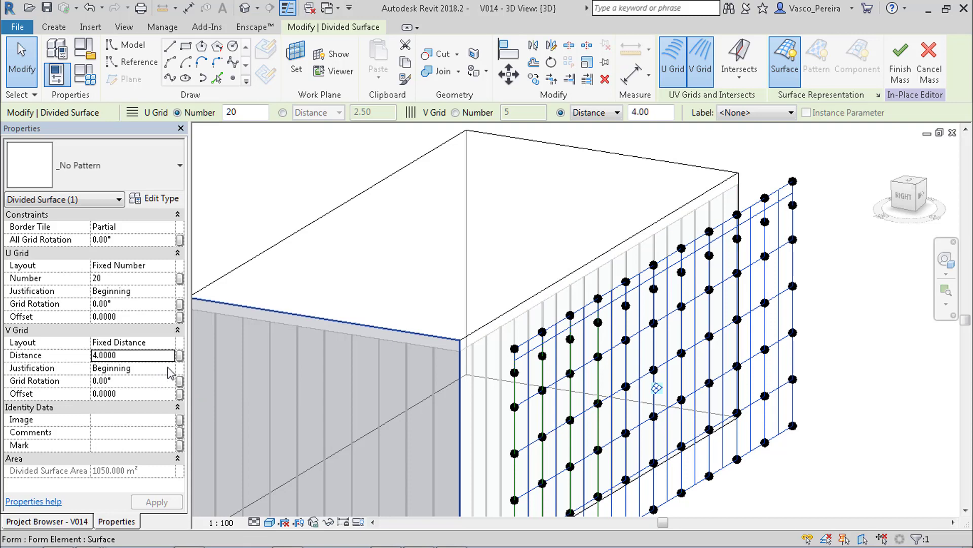
click(148, 393)
text(1)
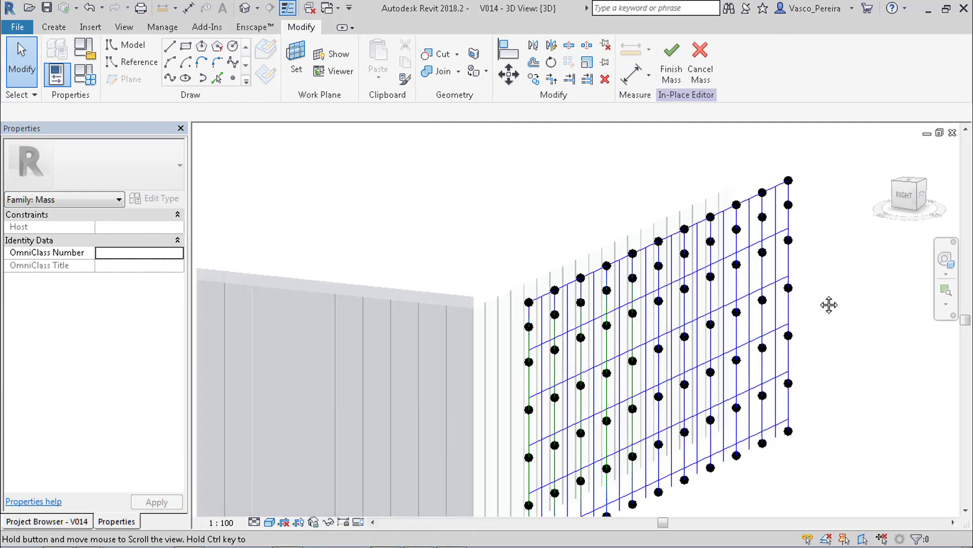
middle_drag(828, 304, 828, 310)
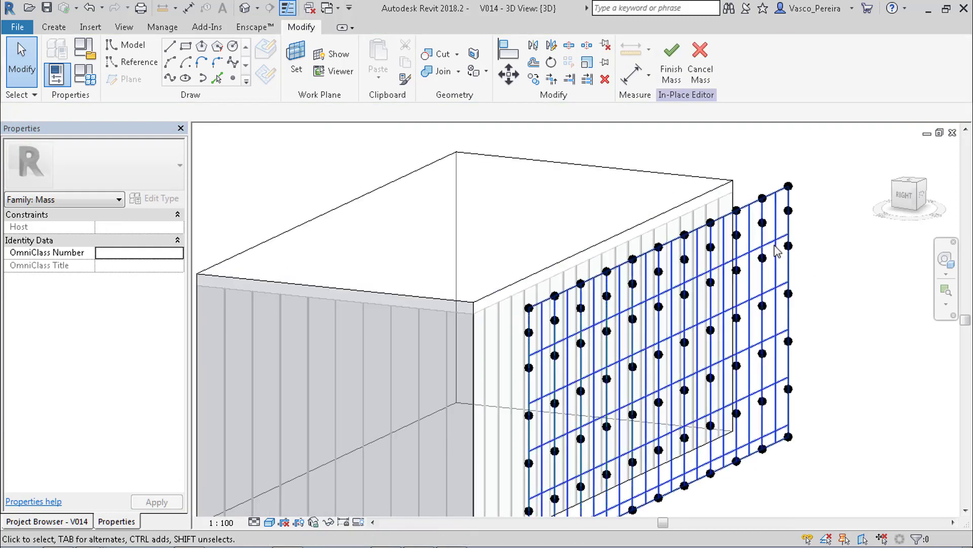
Turn on Nodes in the divided surface's Surface Representation.
click(774, 249)
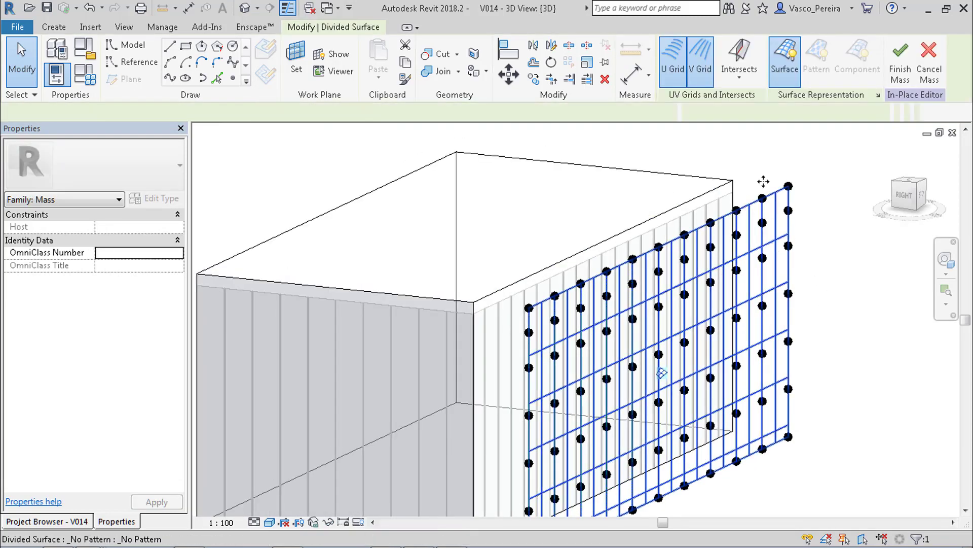
click(880, 95)
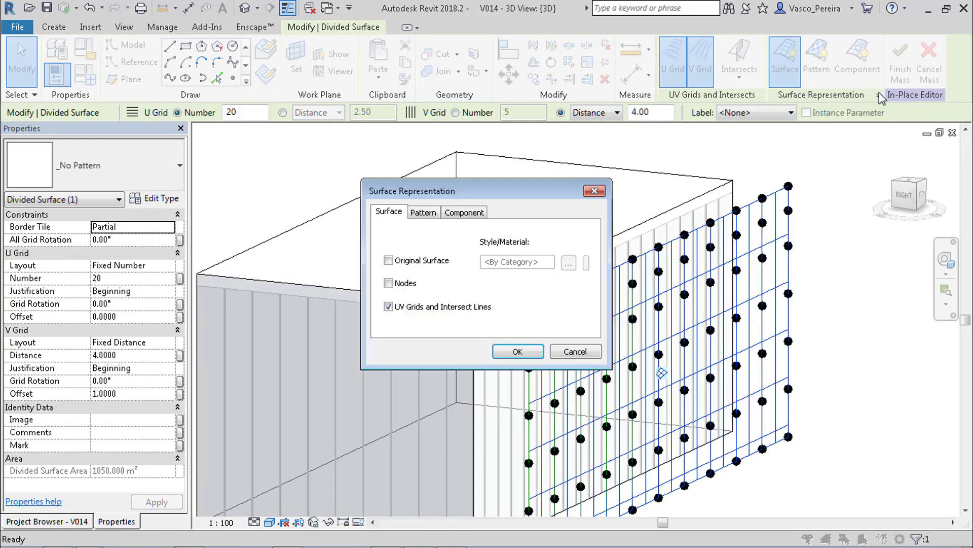
click(388, 283)
click(507, 351)
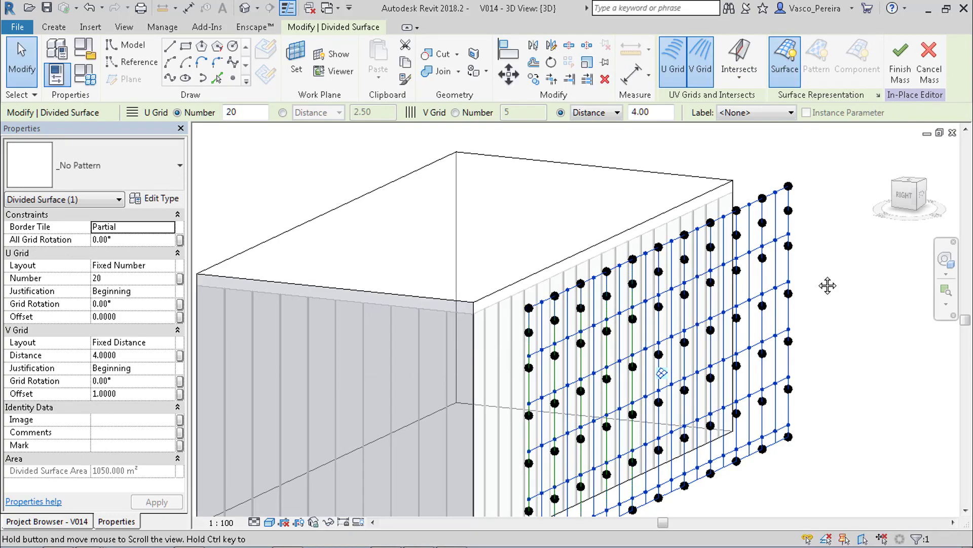
Copy the divided surface with its splines and points 5 m toward the mass, onto the mass face.
shift+middle_drag(828, 286, 887, 235)
middle_drag(777, 277, 784, 253)
drag(628, 181, 752, 511)
click(910, 192)
key(c)
key(o)
click(584, 256)
text(5)
key(Return)
key(Escape)
key(Escape)
Try pulling an upper reference point of the outer divided surface about 1.8 m away from the mass, and undo the move.
shift+middle_drag(640, 319, 565, 349)
scroll(580, 314, up, 5)
middle_drag(771, 235, 772, 321)
shift+middle_drag(772, 321, 750, 309)
shift+middle_drag(758, 197, 810, 184)
shift+middle_drag(710, 235, 659, 261)
scroll(643, 269, up, 3)
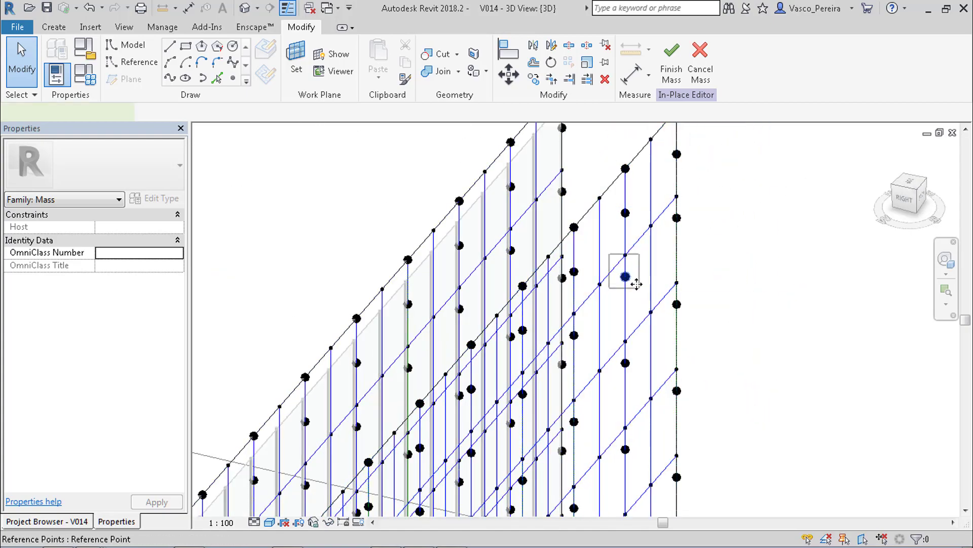
drag(636, 284, 700, 287)
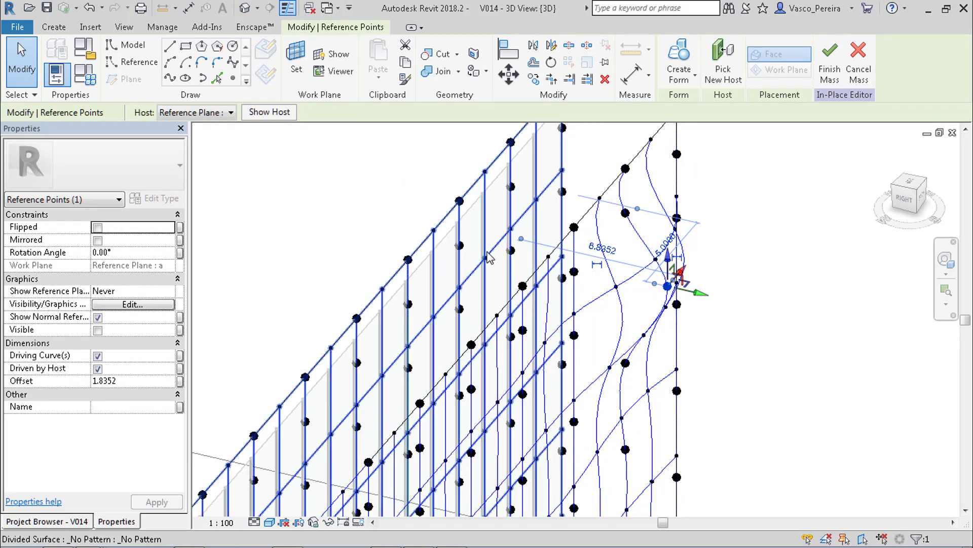
key(ctrl+z)
middle_drag(752, 272, 760, 321)
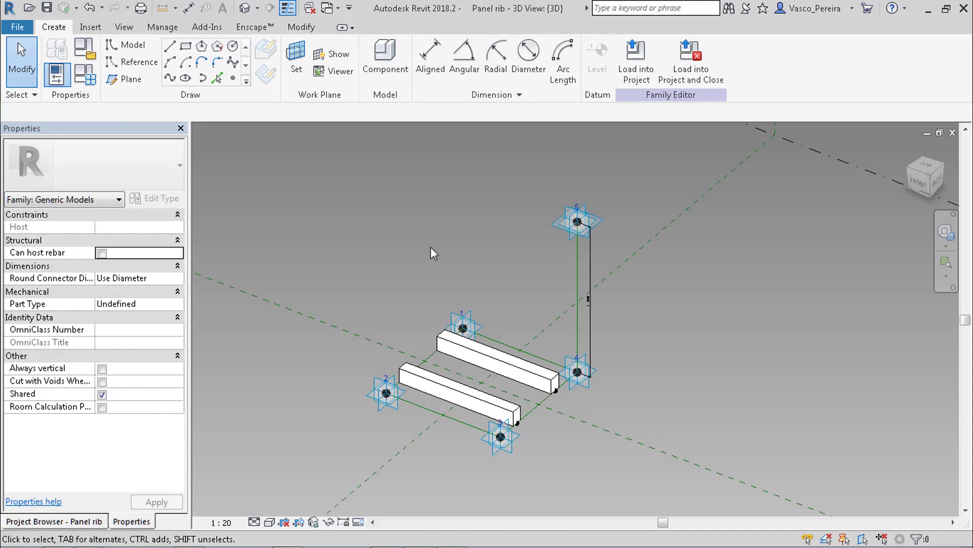
middle_drag(432, 253, 444, 260)
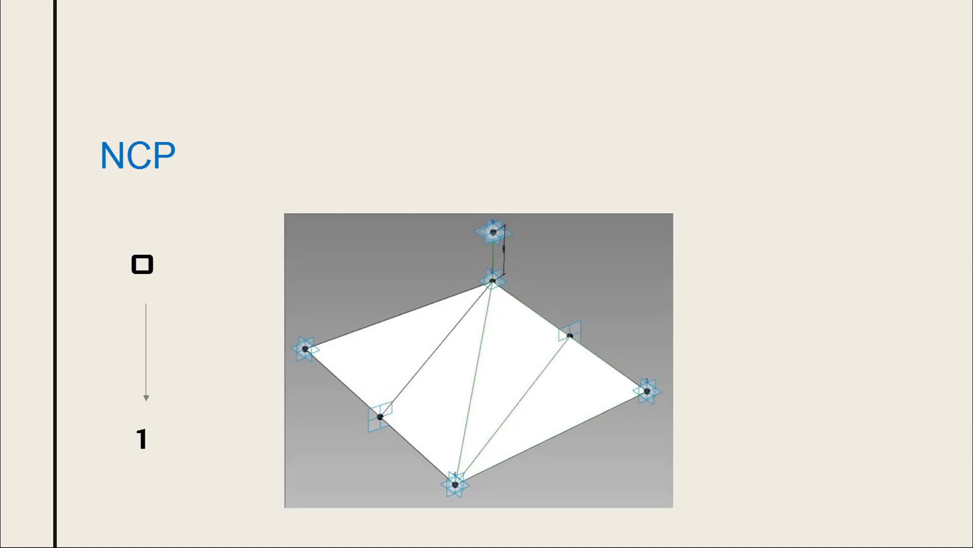
key(Right)
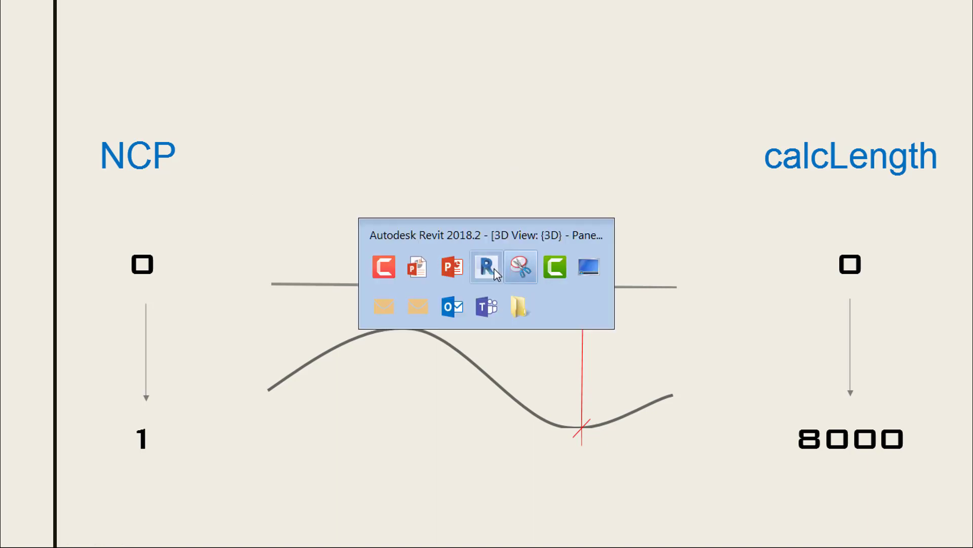
Switch back to the Panel rib family in Revit and examine the properties of both RECT EXTR MIDDLE ribs.
click(523, 272)
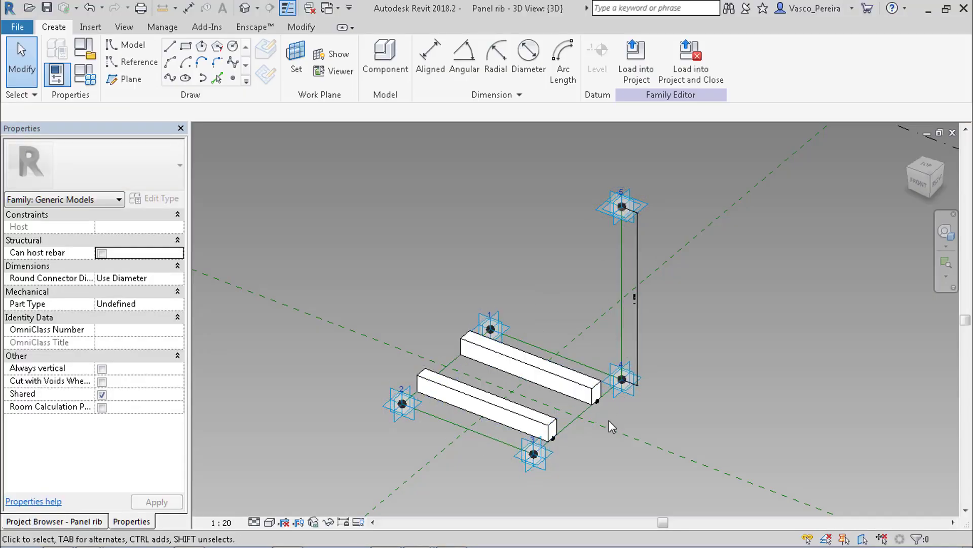
click(579, 396)
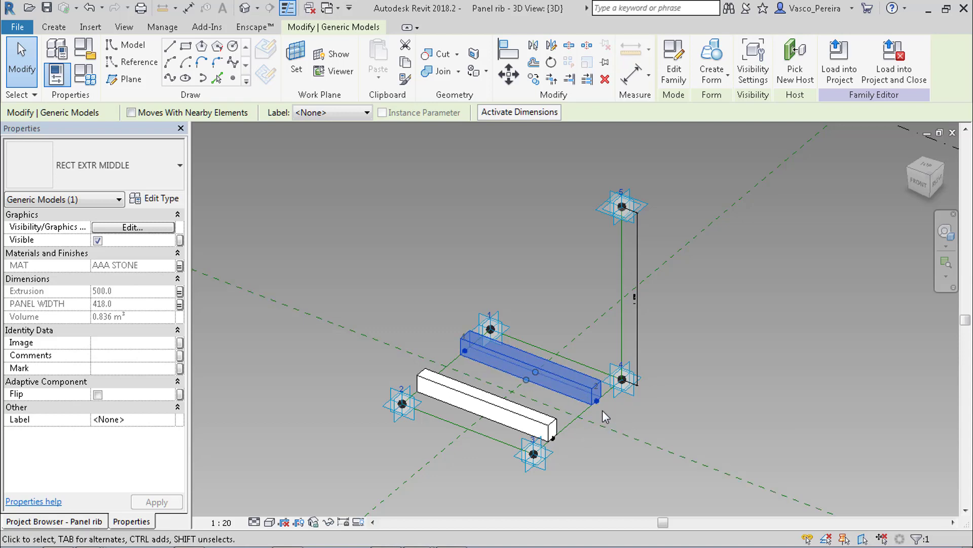
click(565, 446)
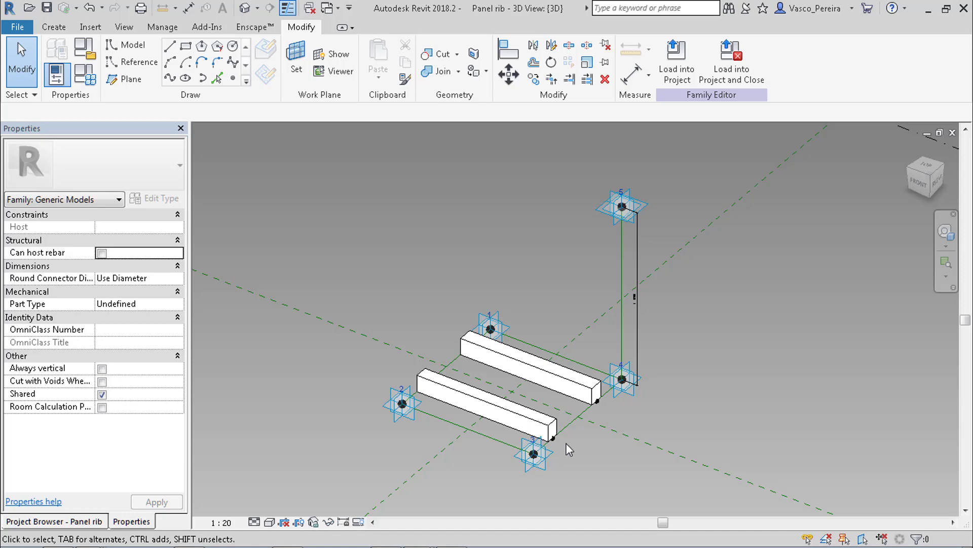
click(566, 444)
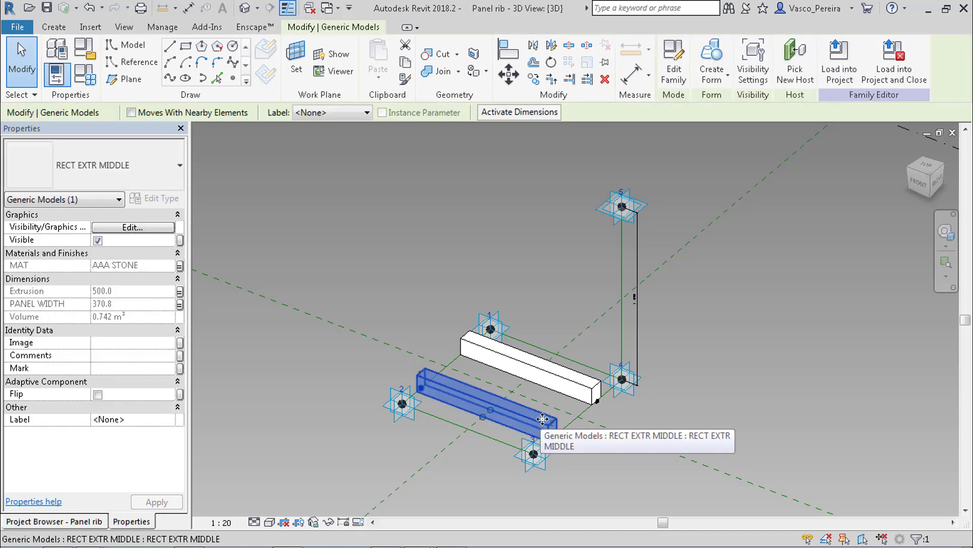
scroll(557, 412, up, 3)
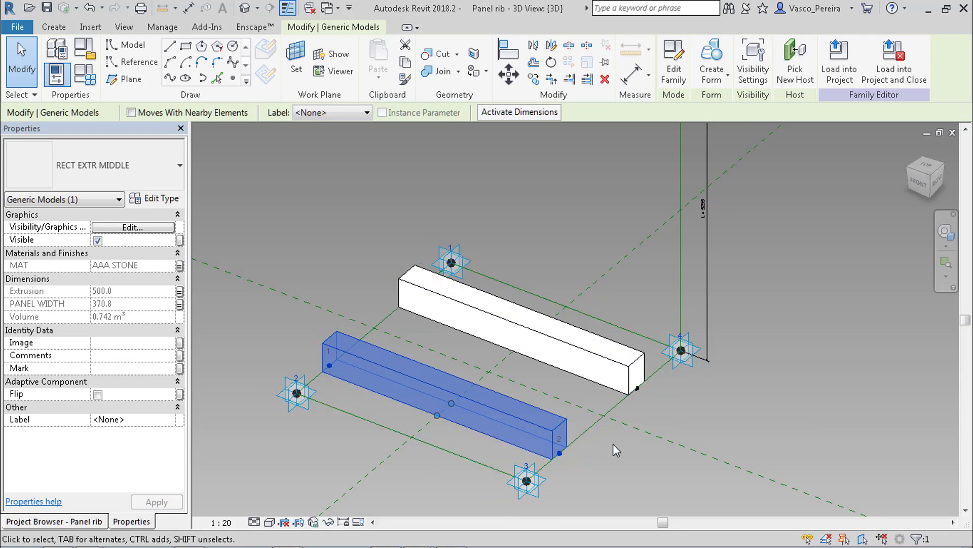
scroll(675, 408, down, 1)
mouse_move(746, 371)
middle_down()
mouse_move(729, 399)
mouse_move(727, 366)
middle_up()
scroll(717, 349, down, 1)
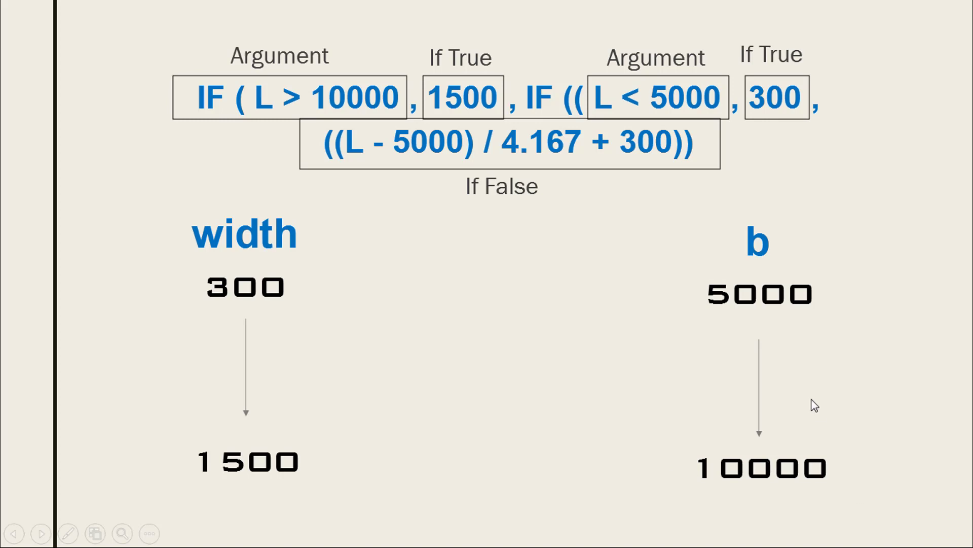
click(274, 90)
click(608, 251)
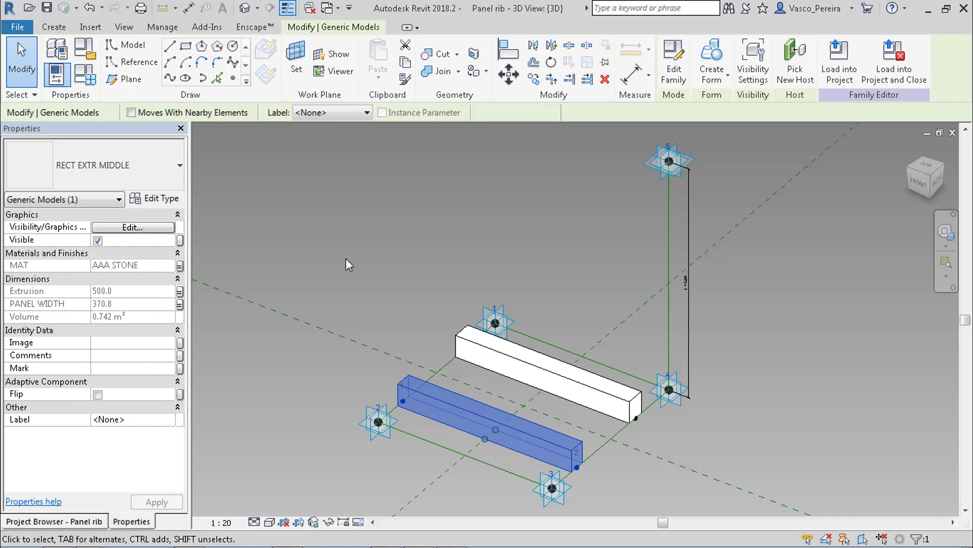
Give the family parameter BotW the formula if(L > 10000 mm, 1500 mm, if(L < 5000 mm, 300 mm, (L - 5000 mm) / 4.167 + 300 mm)).
click(355, 256)
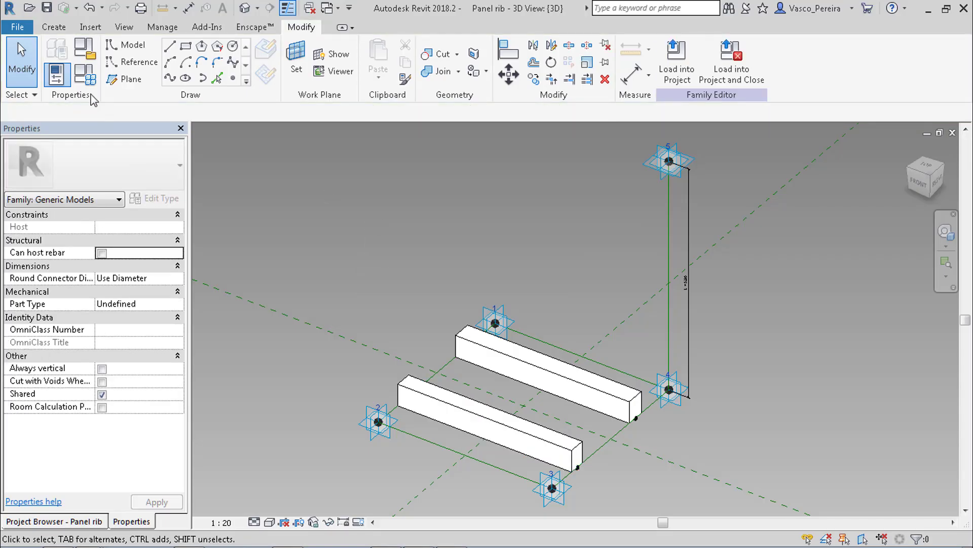
click(85, 76)
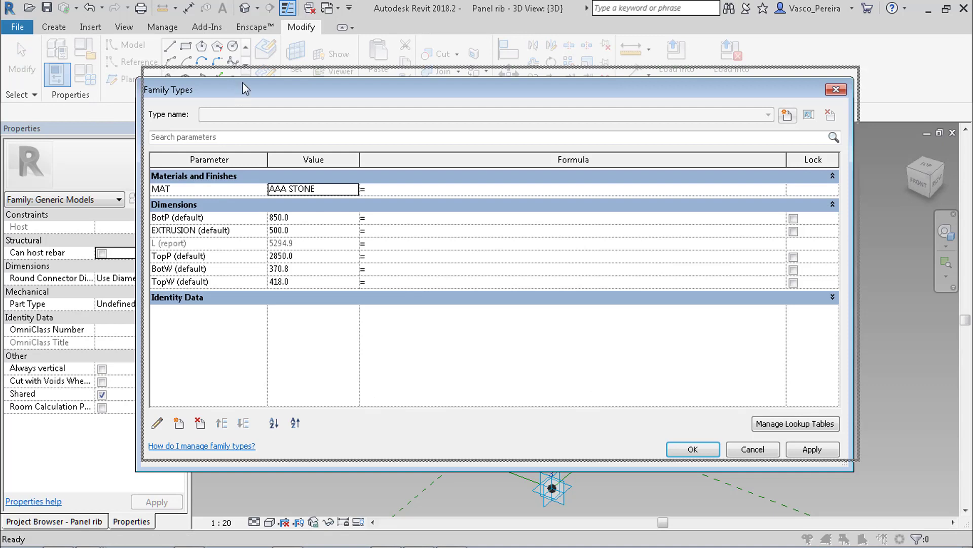
drag(242, 82, 247, 72)
click(389, 258)
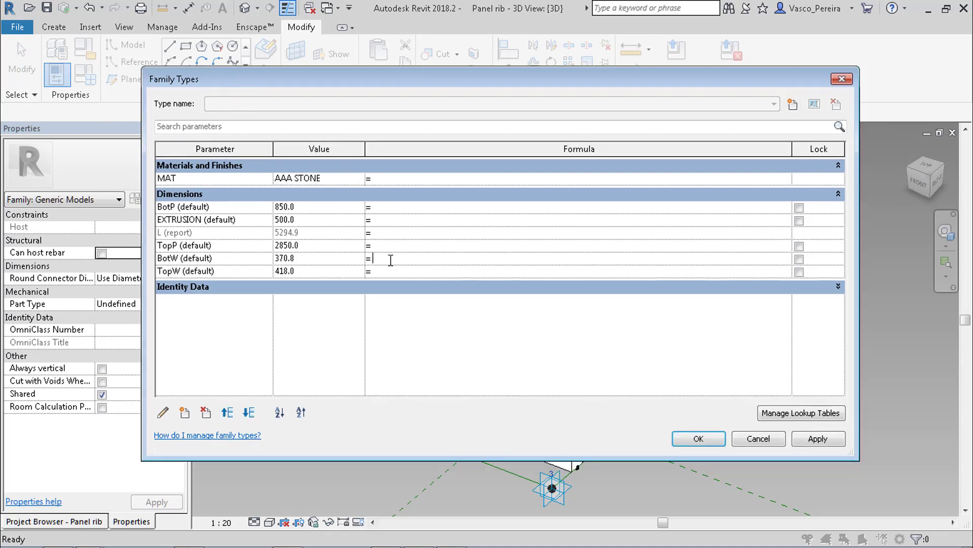
text(if(L > 10000 mm, 1500 mm, if(L < 5000 mm, 300 mm, (L - 5000 mm) / 4.167 + 300 mm)))
Give TopW the formula if(L > 10000 mm, 2300 mm, if(L < 5000 mm, 300 mm, (L - 5000 mm) / 2.5 + 300 mm)) and accept the family types.
click(398, 273)
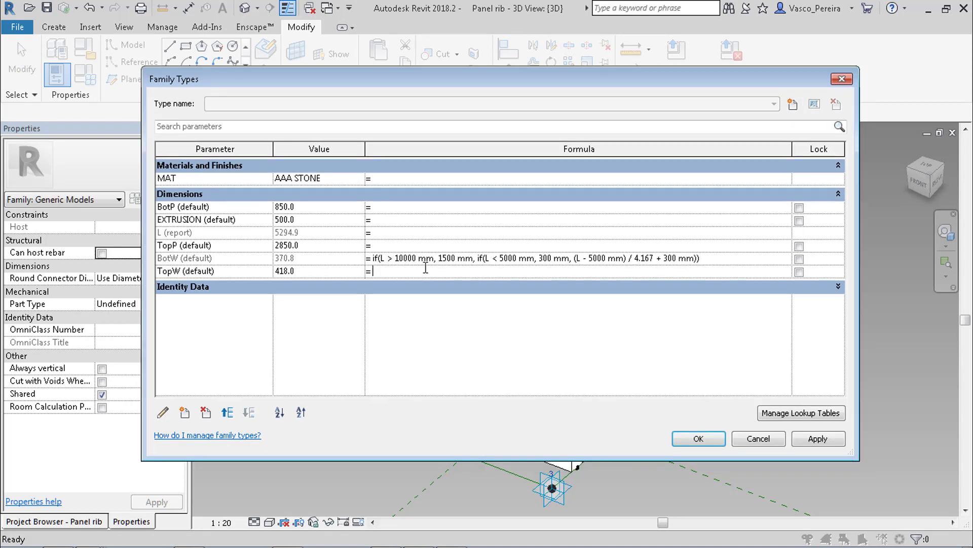
text(if(L > 10000 mm, 2300 mm, if(L < 5000 mm, 300 mm, (L - 5000 mm) / 2.5 + 300 mm)))
click(634, 248)
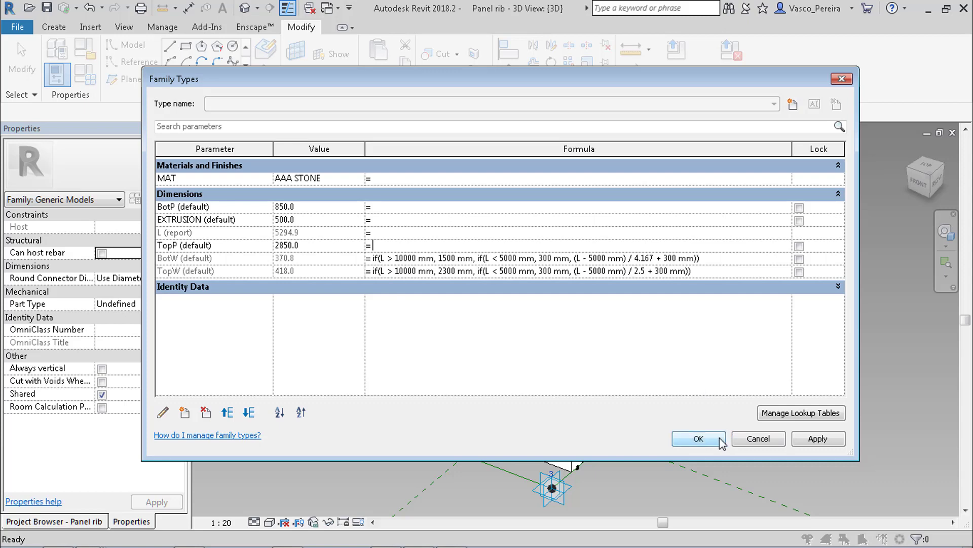
click(698, 439)
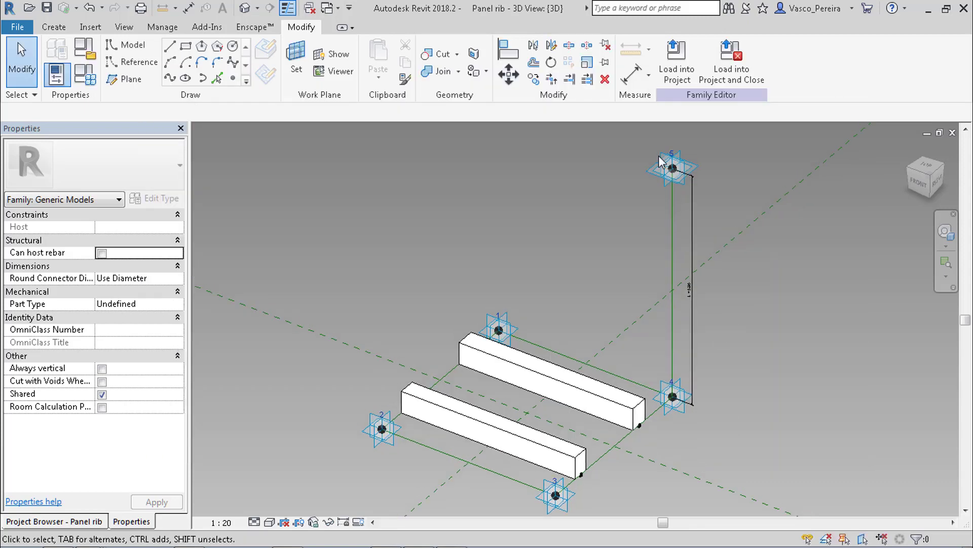
Load the Panel rib family into project V014, place it on the nodes of both divided surfaces and repeat it across the façade.
click(677, 61)
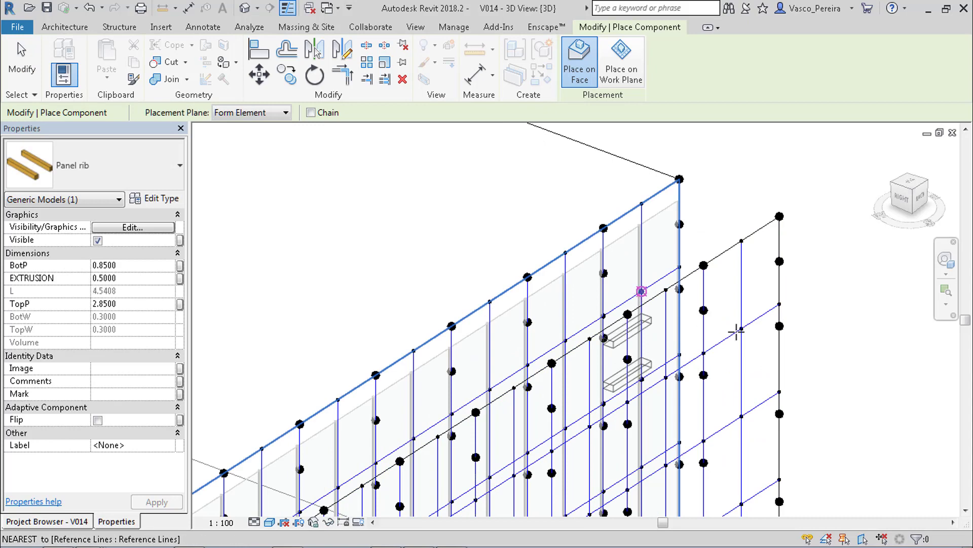
click(650, 322)
key(Escape)
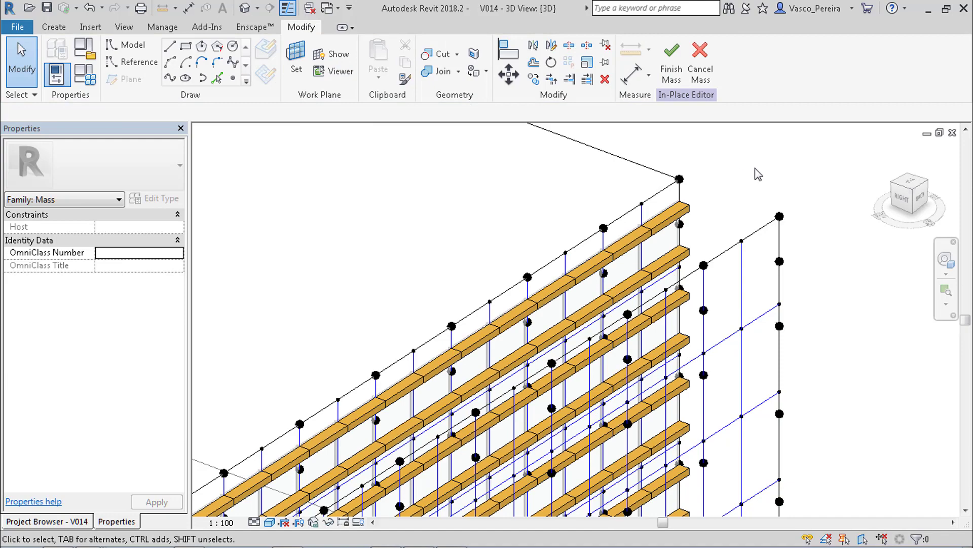
Move four neighbouring reference points on the upper part of the outer divided surface 1.5 m away from the mass, working in the Right view.
scroll(801, 173, down, 2)
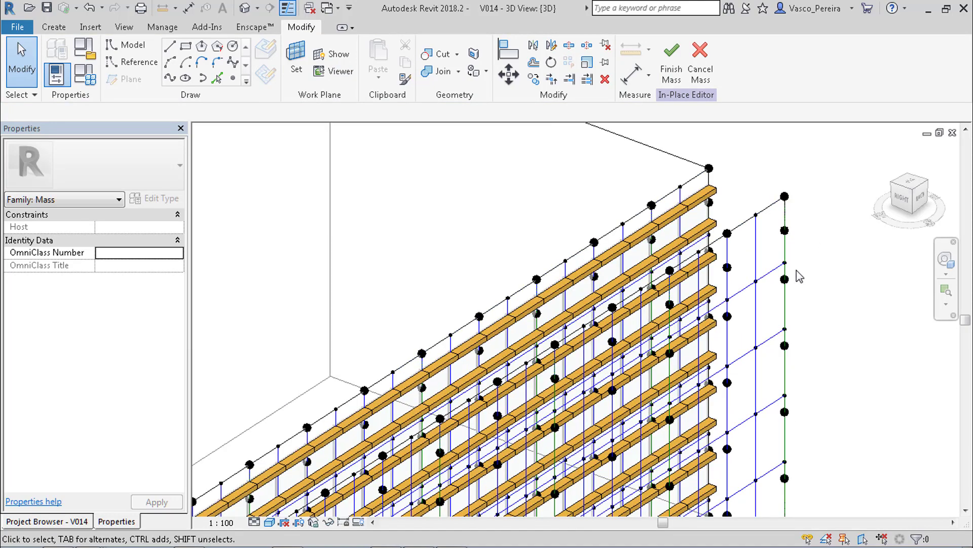
scroll(743, 335, up, 2)
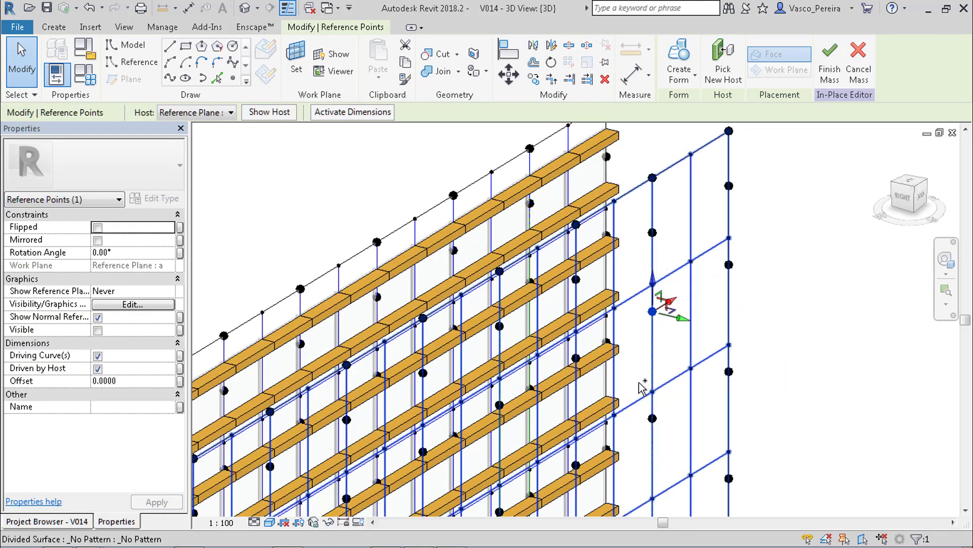
ctrl+drag(638, 382, 666, 446)
ctrl+click(576, 358)
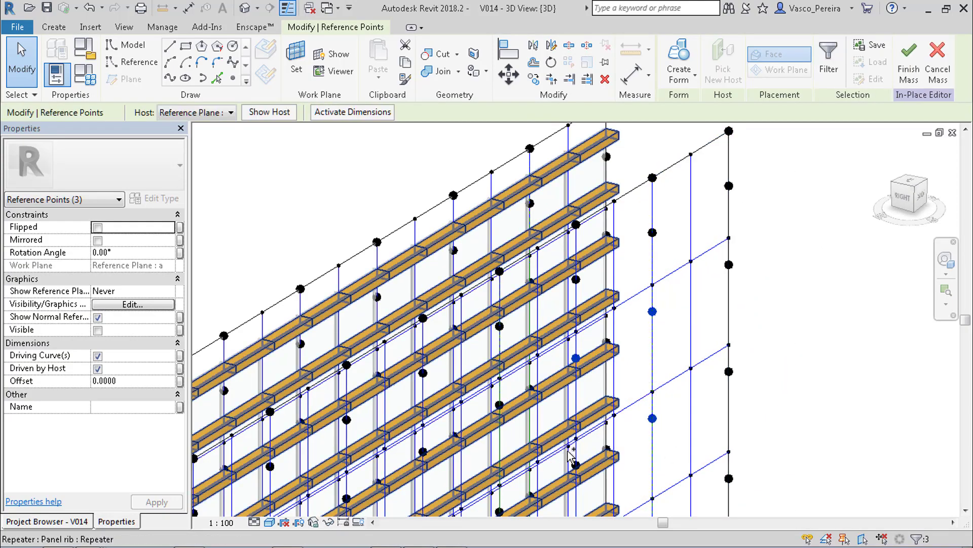
ctrl+drag(568, 451, 580, 460)
ctrl+click(576, 464)
click(901, 199)
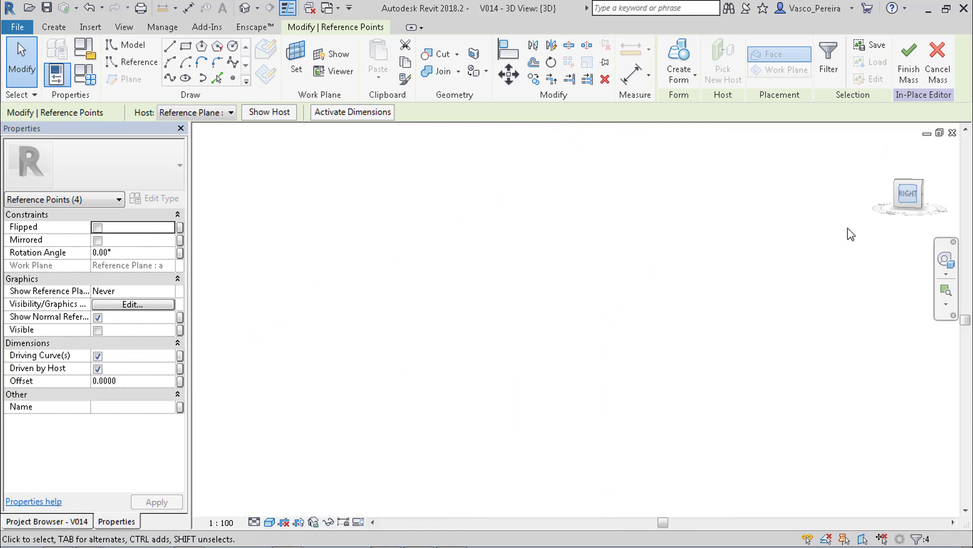
scroll(580, 310, up, 5)
key(m)
key(v)
click(594, 298)
click(630, 298)
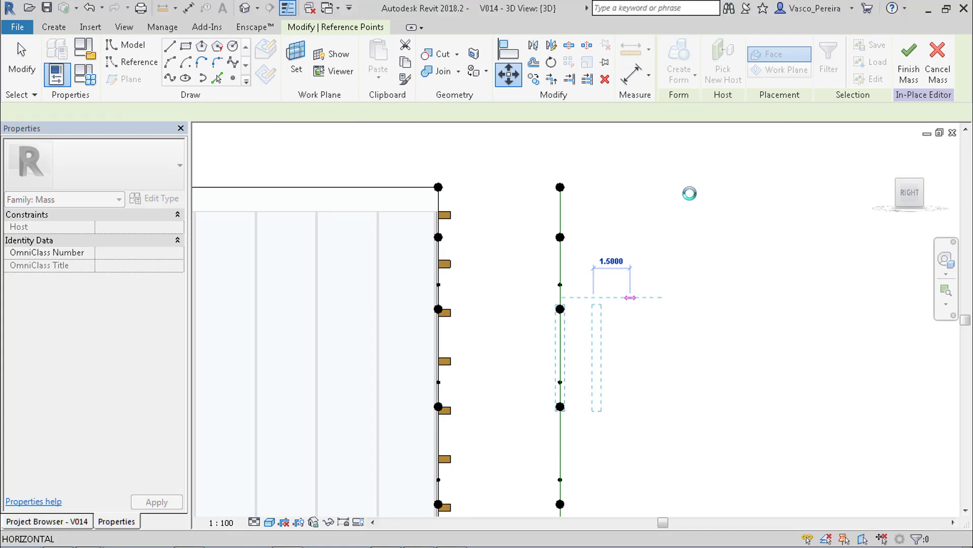
Move the same four reference points farther away from the mass to an offset of 2.7 m and check the ribs in 3D.
key(m)
key(v)
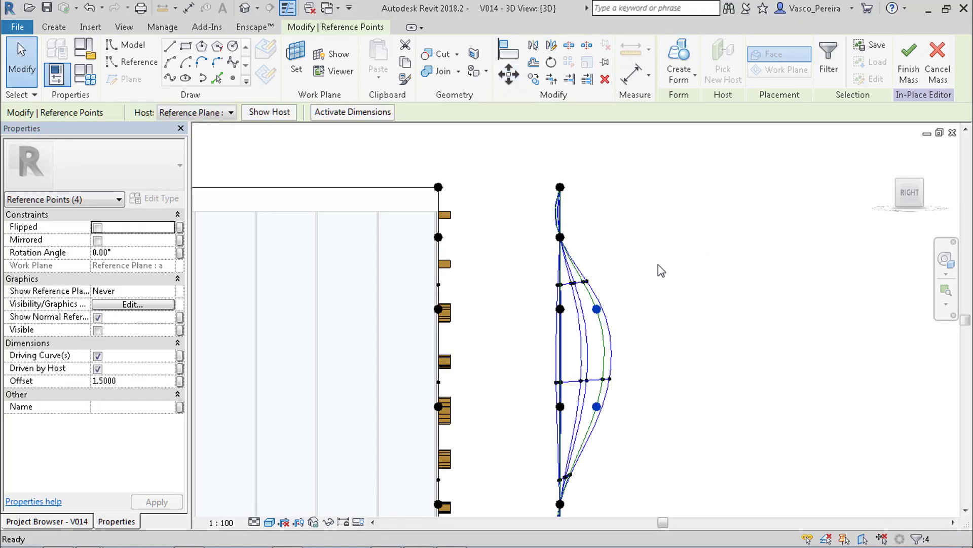
click(650, 275)
click(679, 275)
click(679, 274)
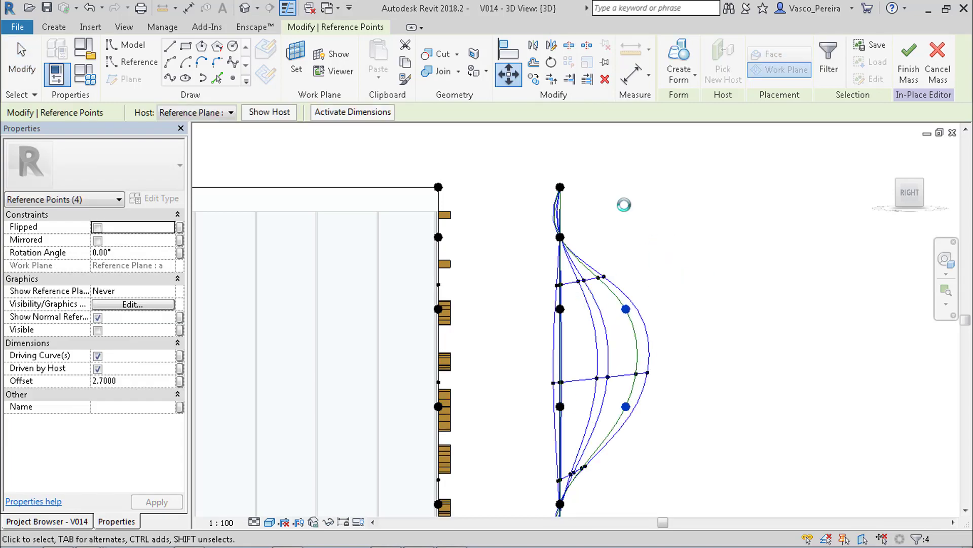
shift+middle_drag(782, 264, 758, 241)
scroll(760, 230, down, 5)
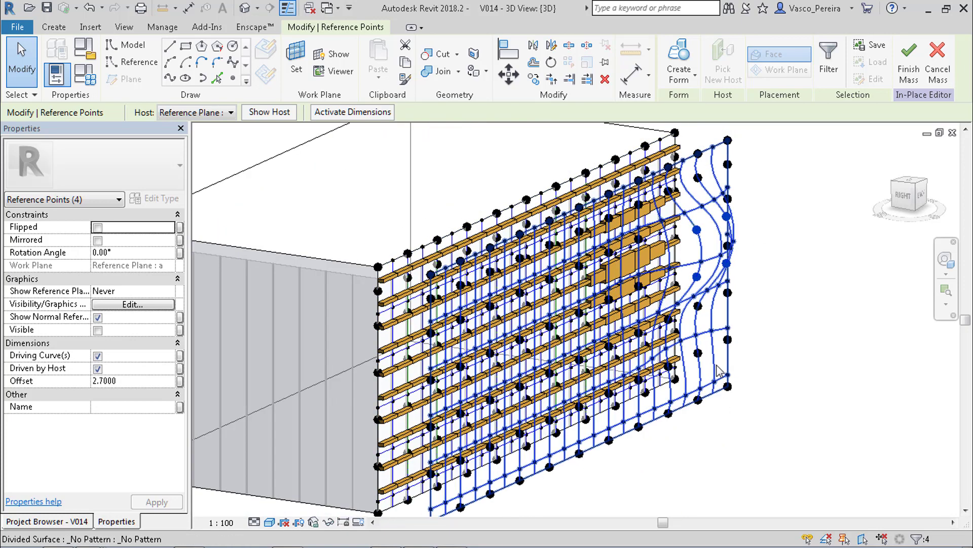
scroll(771, 258, up, 1)
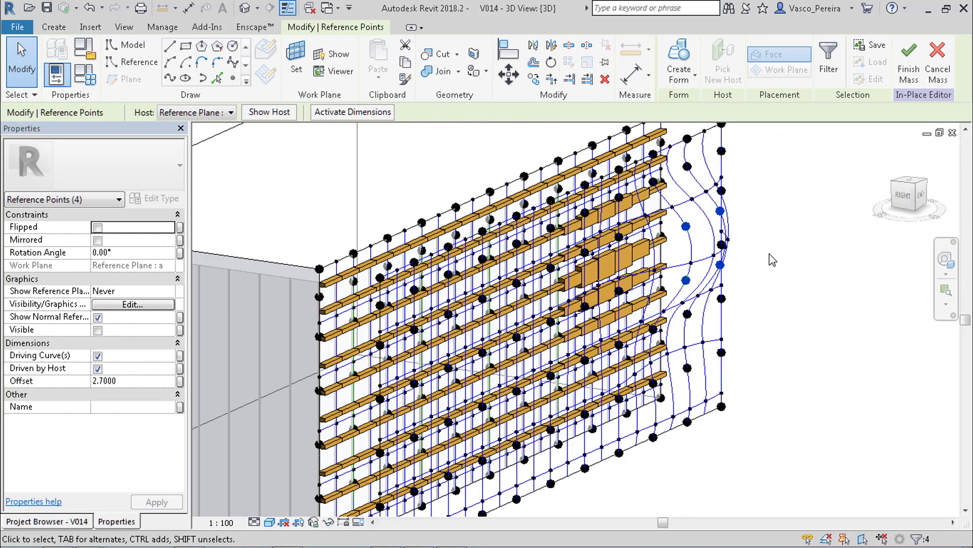